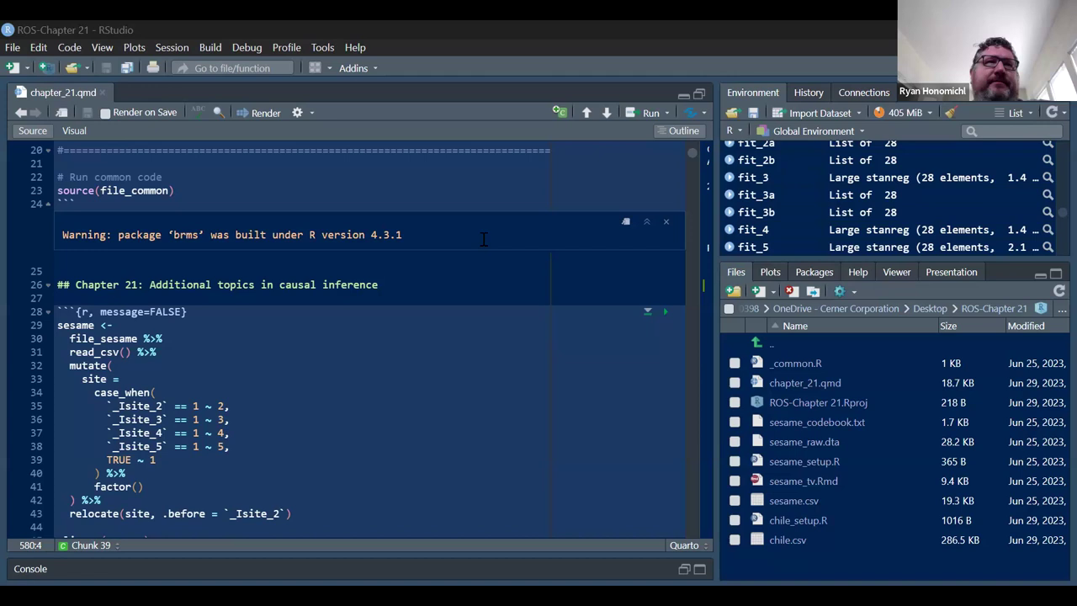
Scroll past the glimpse(sesame) output (240 rows, 32 columns) to the ignorability notes at line 47
scroll(488, 238, down, 1)
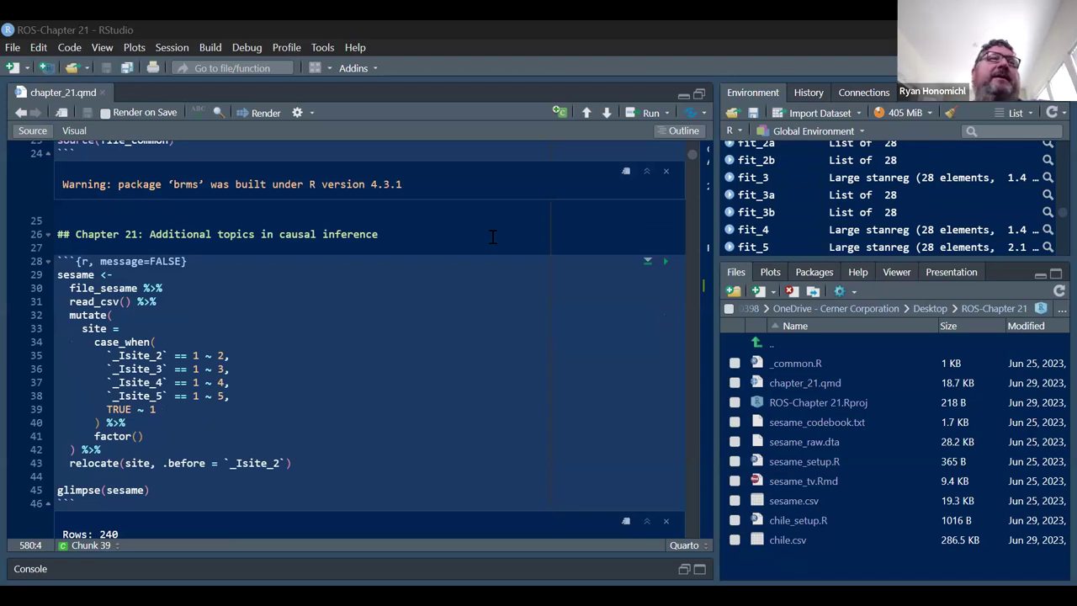
scroll(494, 236, down, 1)
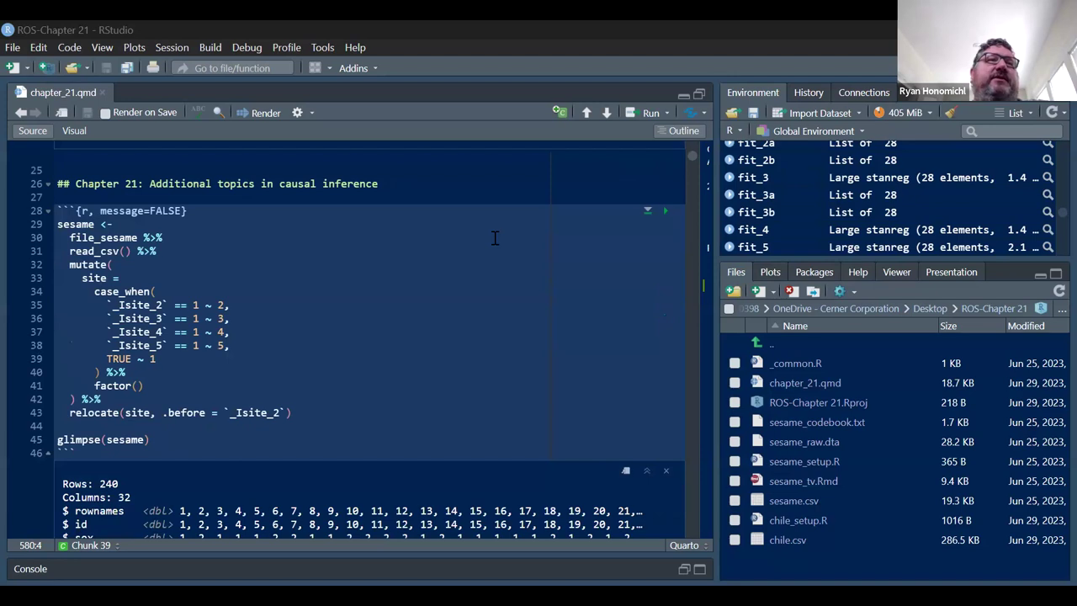
scroll(496, 234, down, 6)
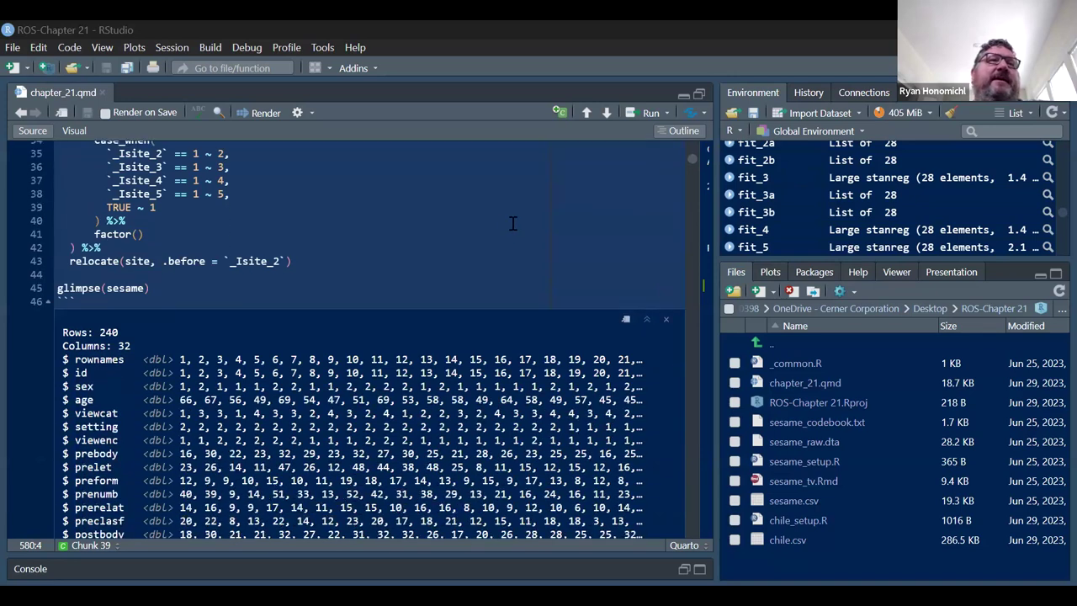
scroll(511, 220, down, 2)
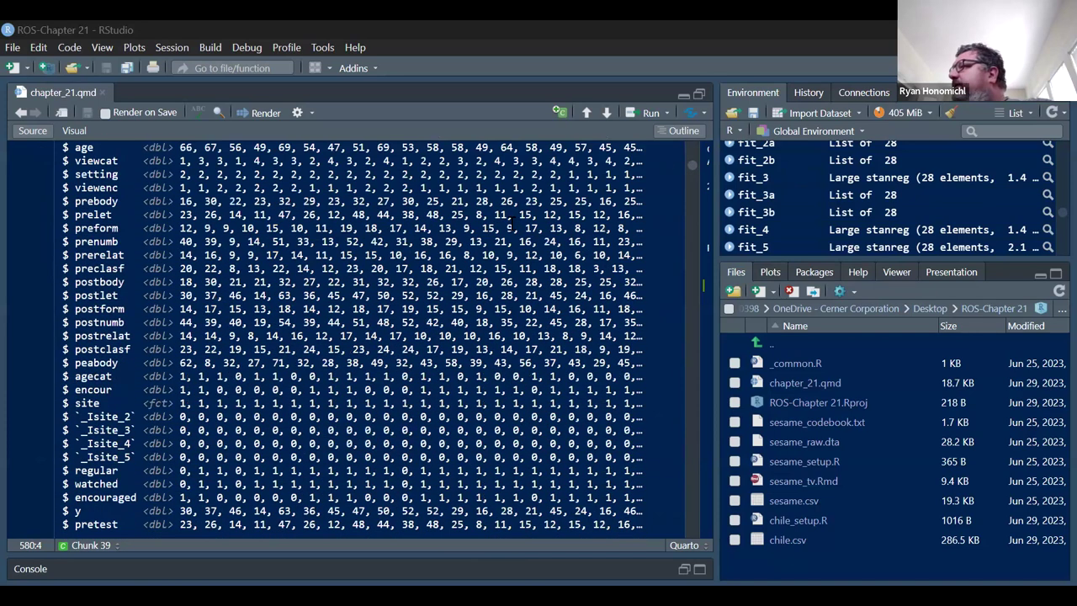
scroll(503, 226, down, 5)
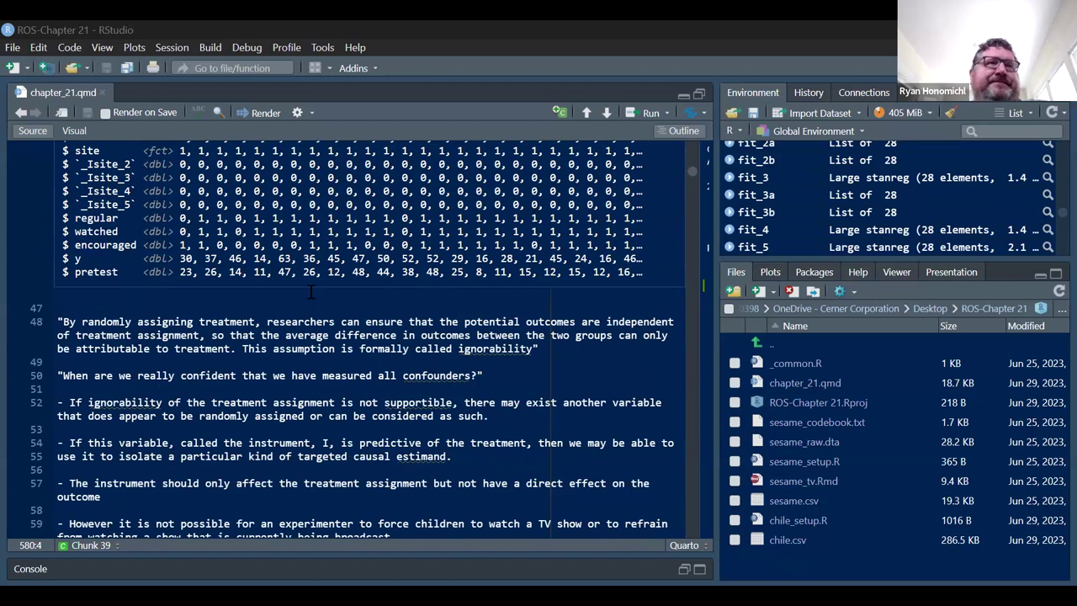
scroll(387, 294, down, 3)
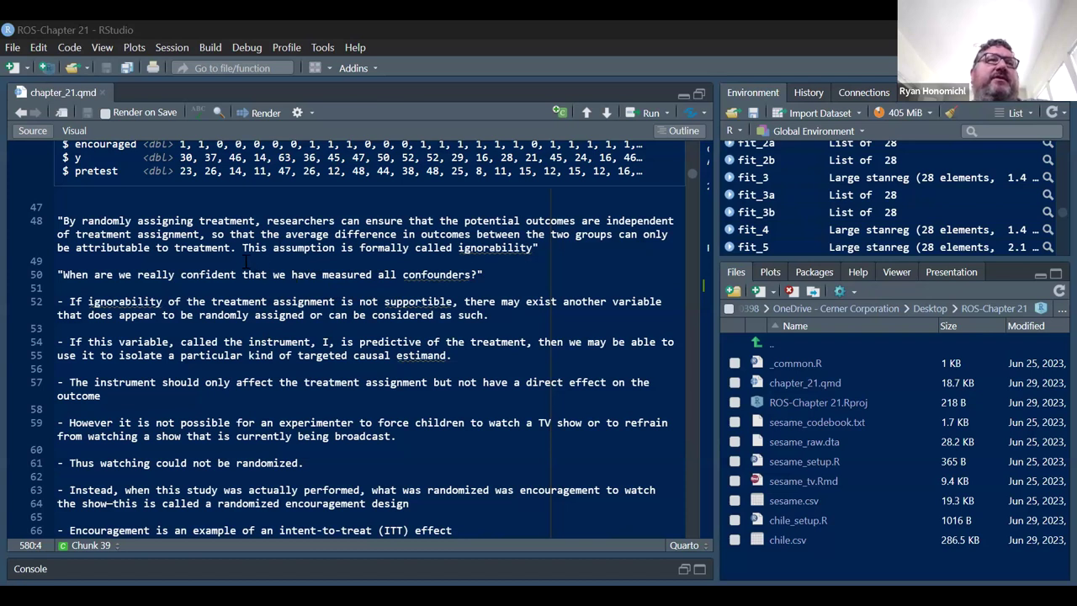
scroll(217, 258, down, 2)
scroll(217, 259, up, 1)
scroll(219, 261, up, 1)
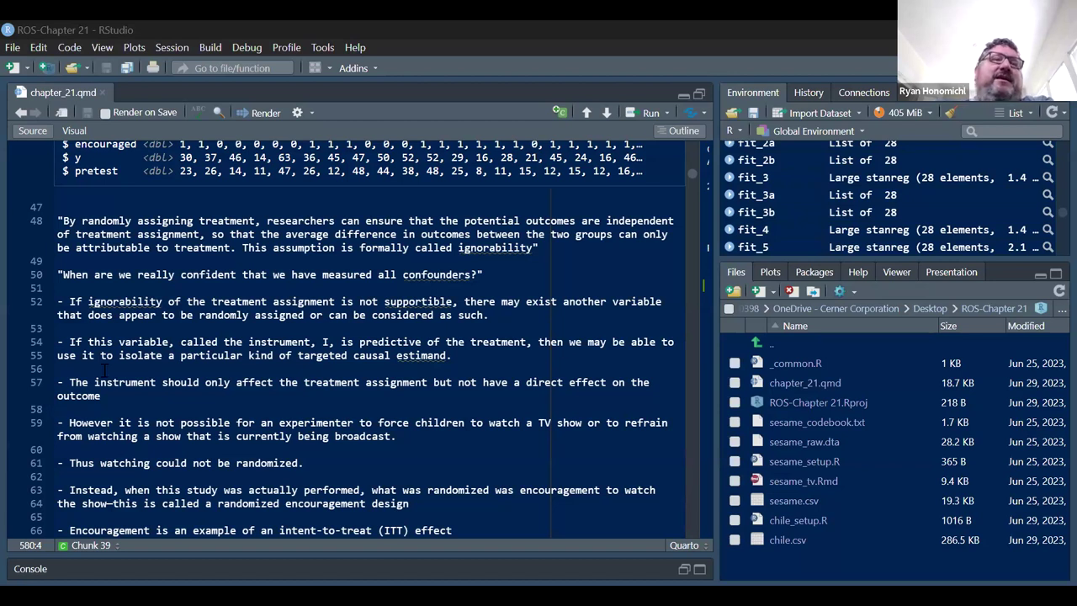
Scroll down so line 58 is on top, showing the compliance, CACE and never-taker notes
scroll(117, 364, down, 6)
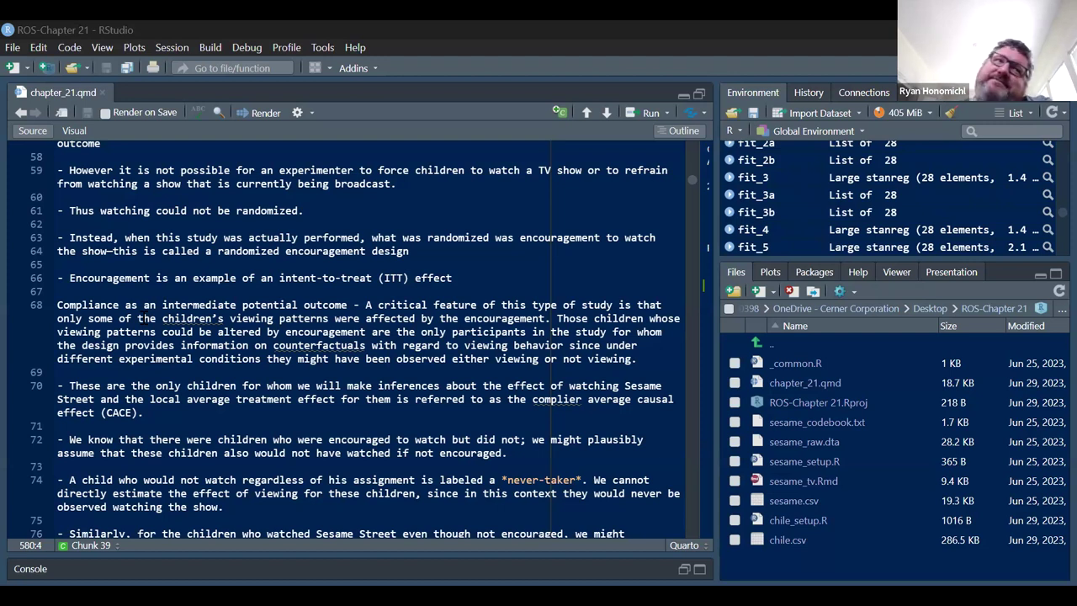
Place the cursor in the line 68 compliance paragraph and scroll to the IV assumptions heading
click(144, 317)
click(603, 332)
scroll(428, 274, down, 4)
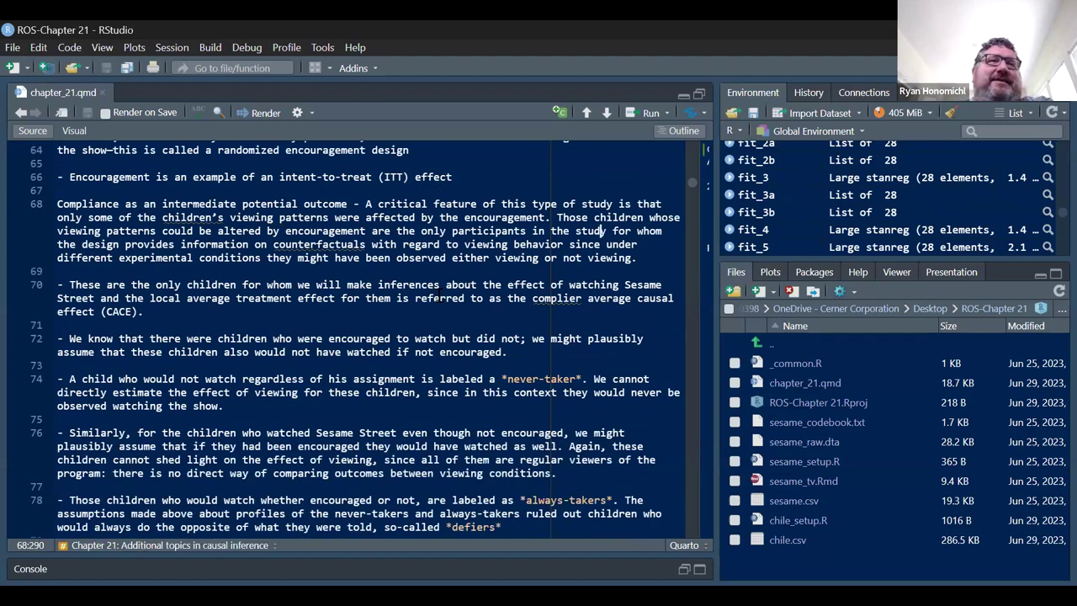
scroll(427, 273, down, 1)
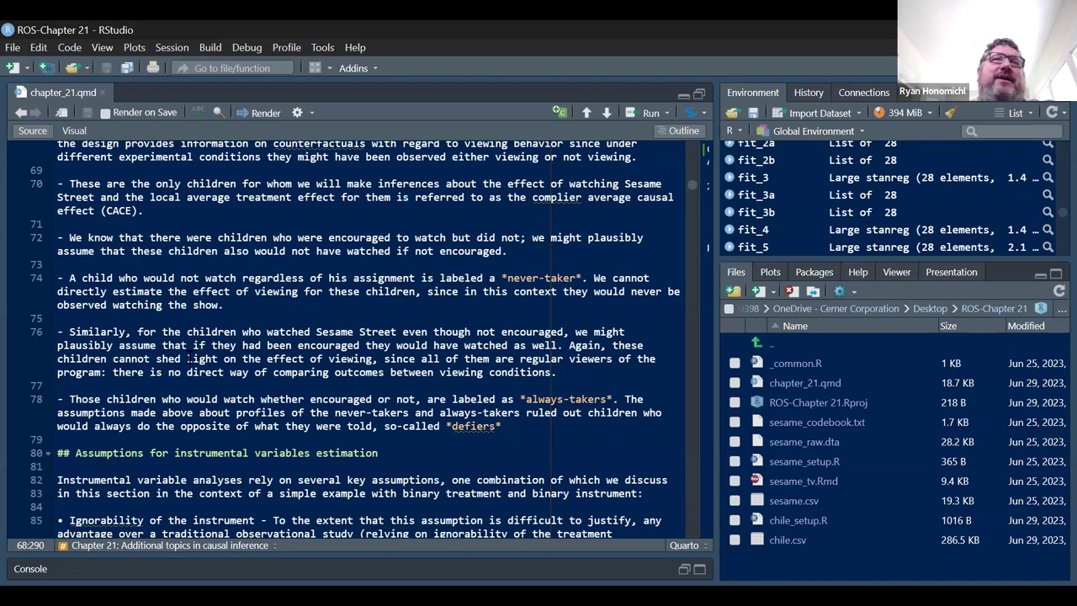
Scroll from line 64 to the line 80 assumptions list: ignorability, monotonicity, association, exclusion restriction
scroll(189, 358, up, 3)
scroll(587, 471, up, 3)
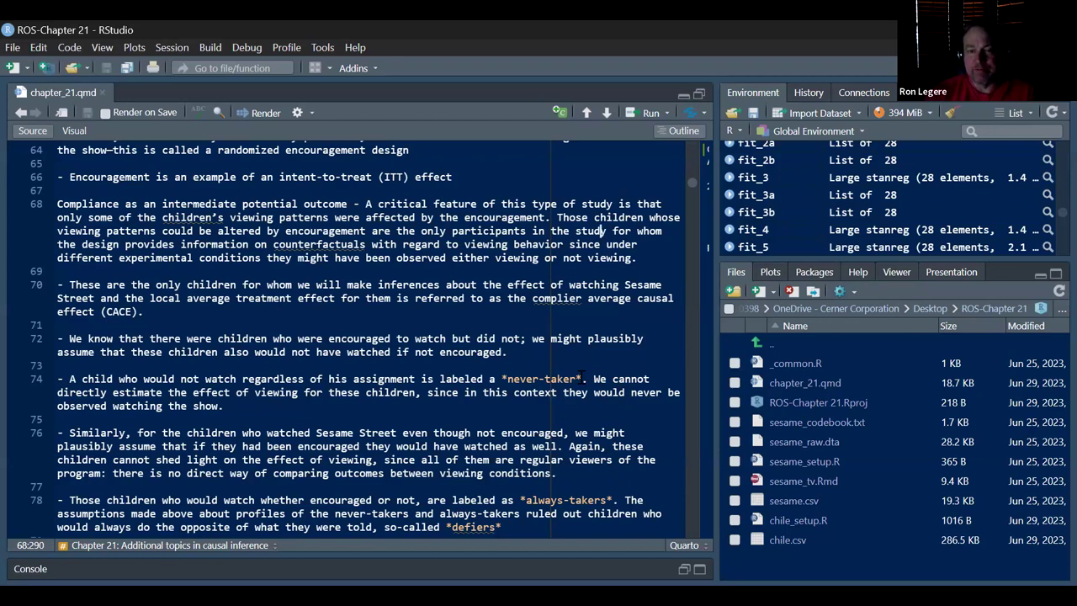
scroll(355, 341, down, 1)
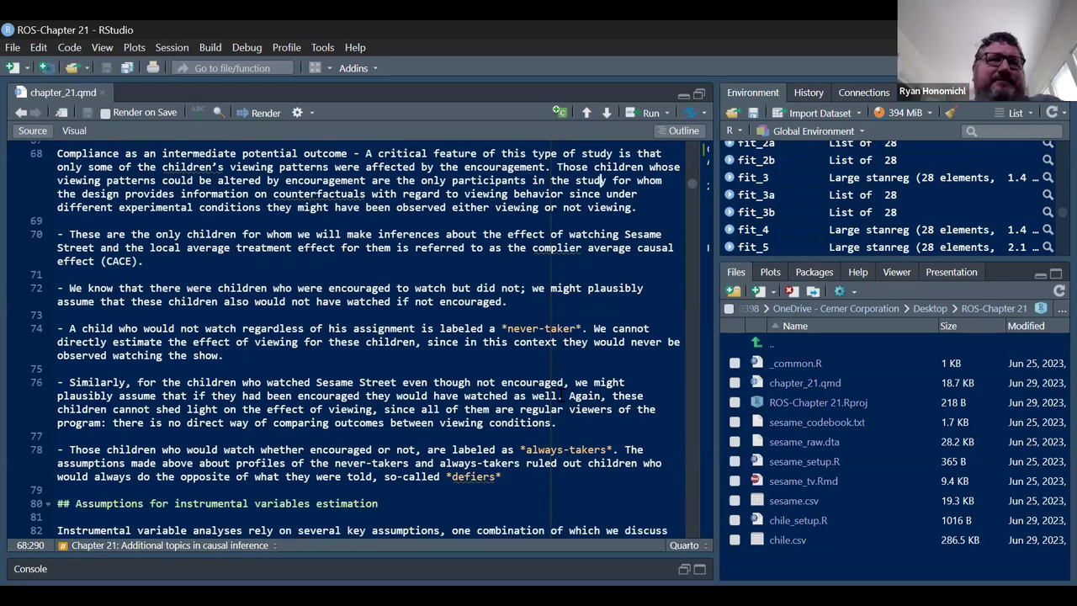
scroll(566, 395, down, 2)
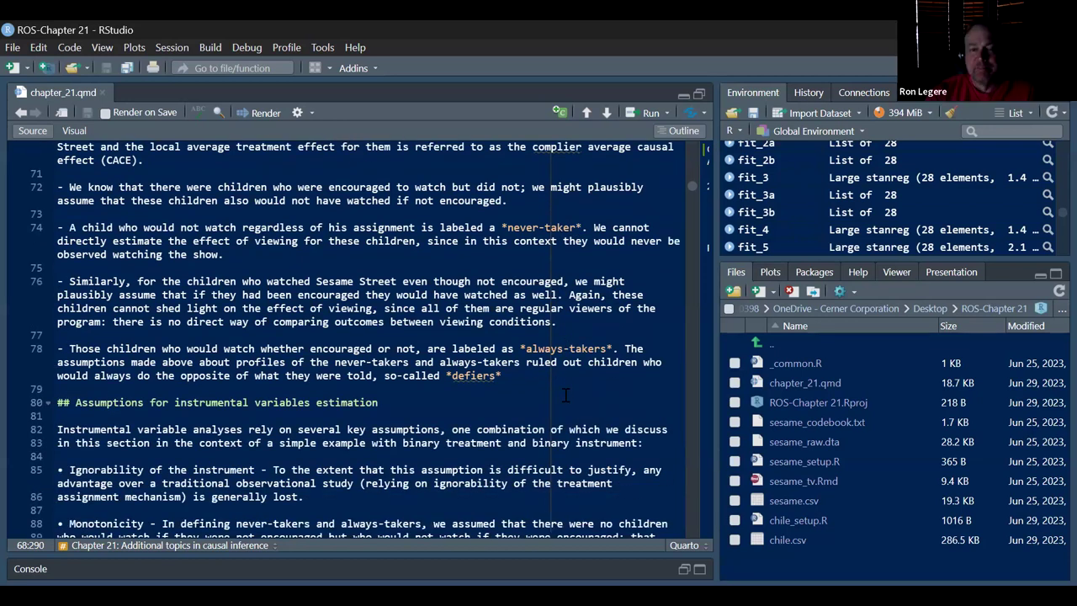
scroll(542, 313, down, 2)
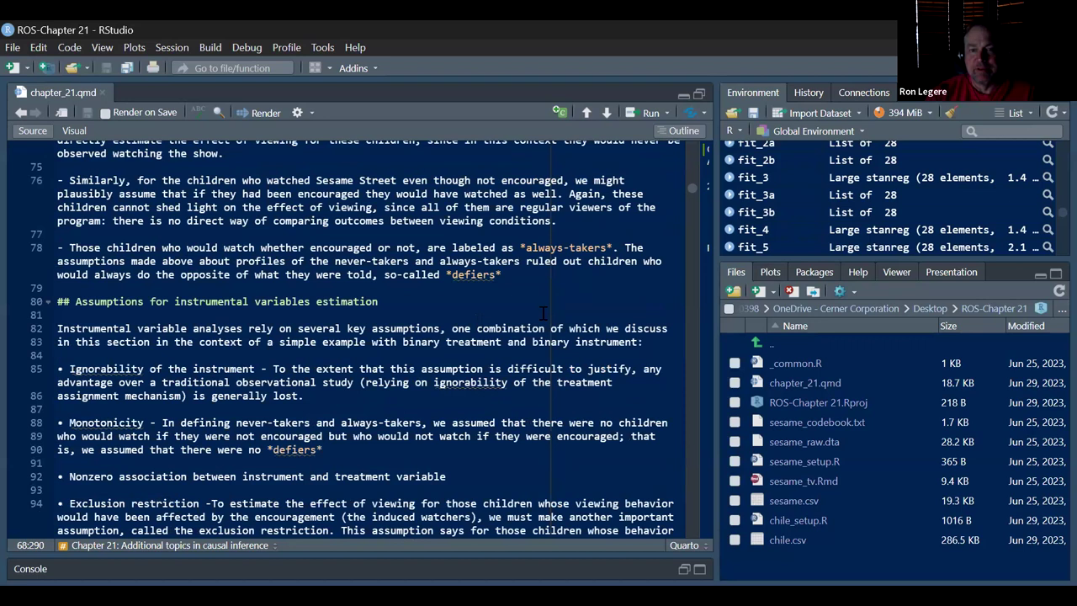
scroll(543, 312, down, 2)
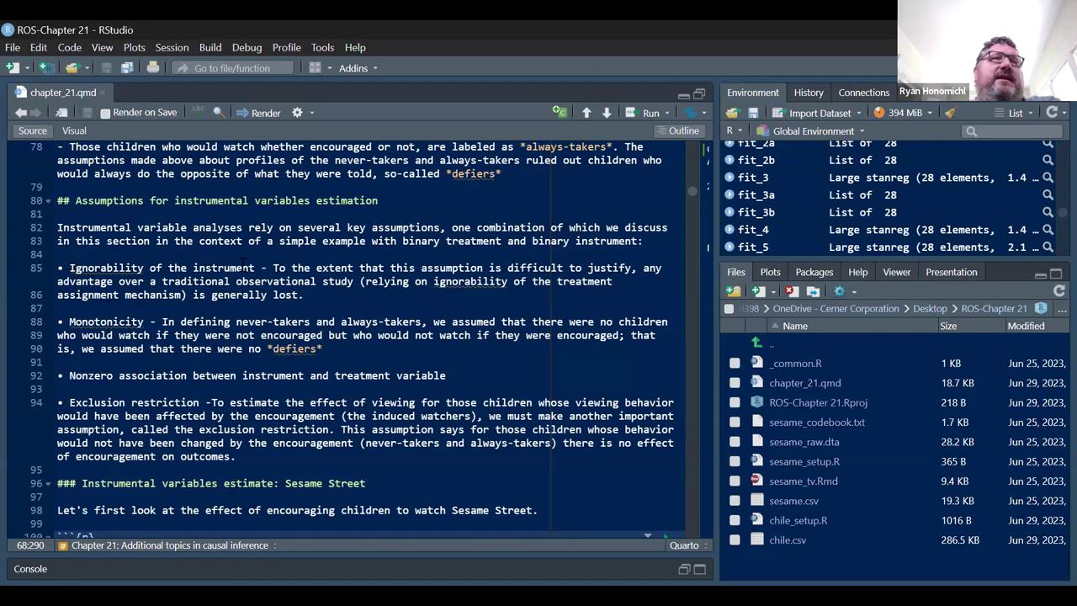
Reveal the 'Instrumental variables estimate: Sesame Street' chunk and put the cursor after the line 94 bullet
scroll(320, 255, down, 1)
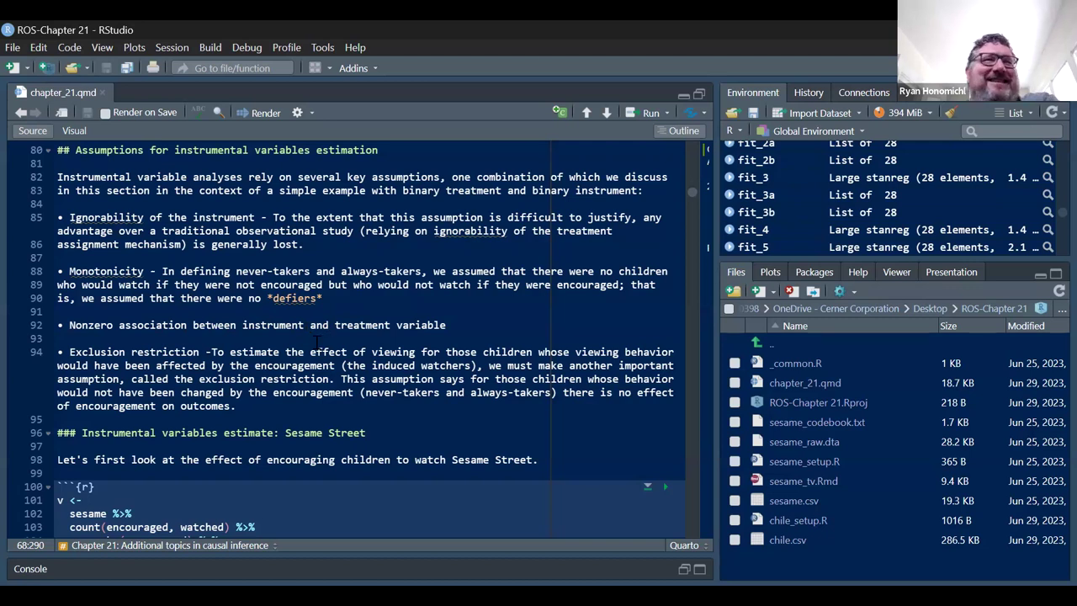
scroll(378, 311, down, 3)
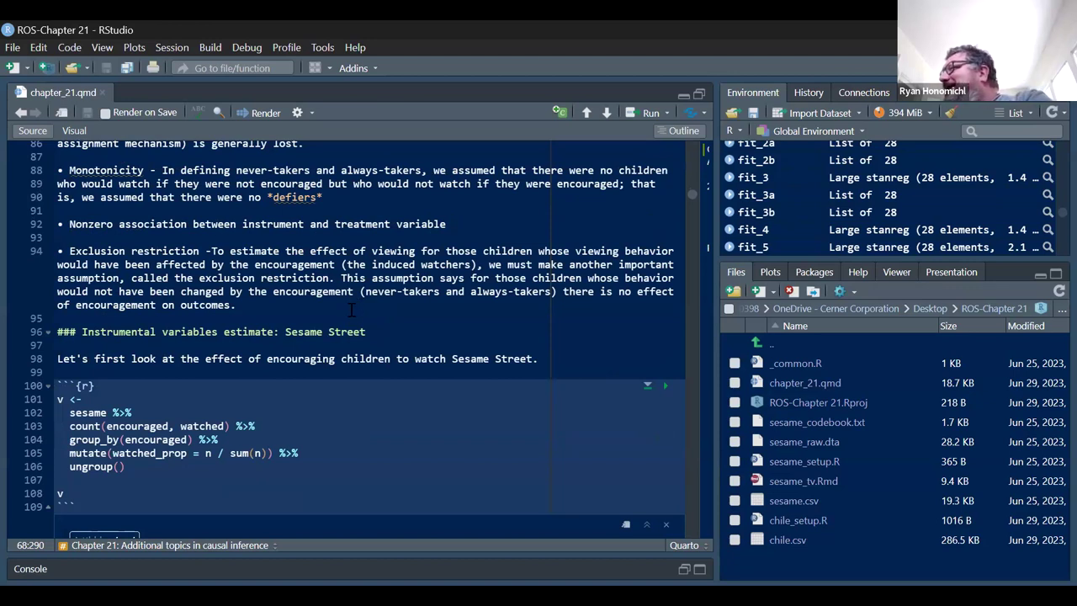
click(287, 302)
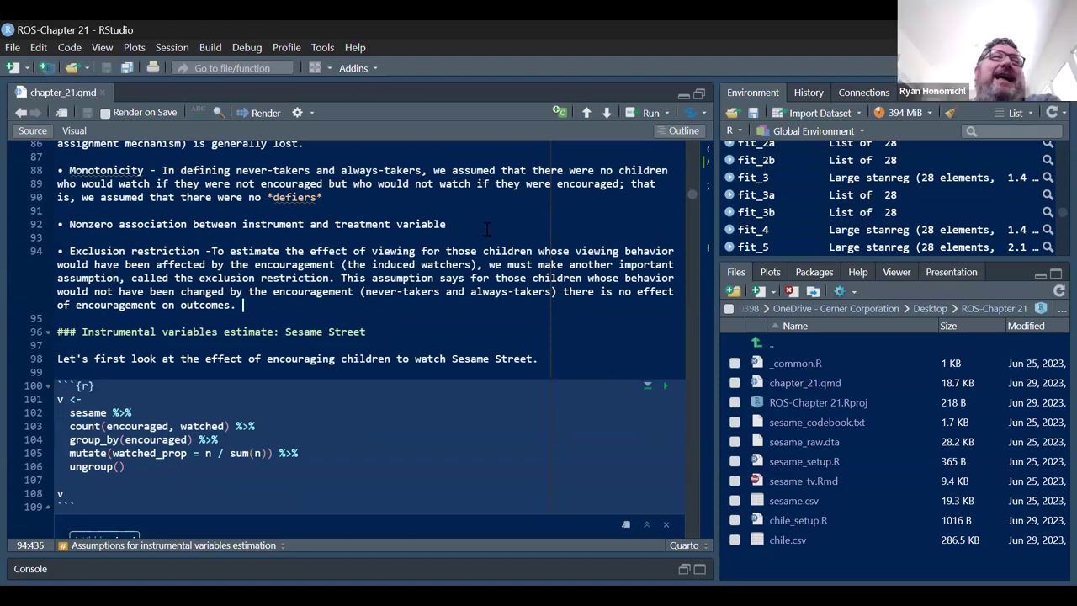
scroll(496, 248, up, 1)
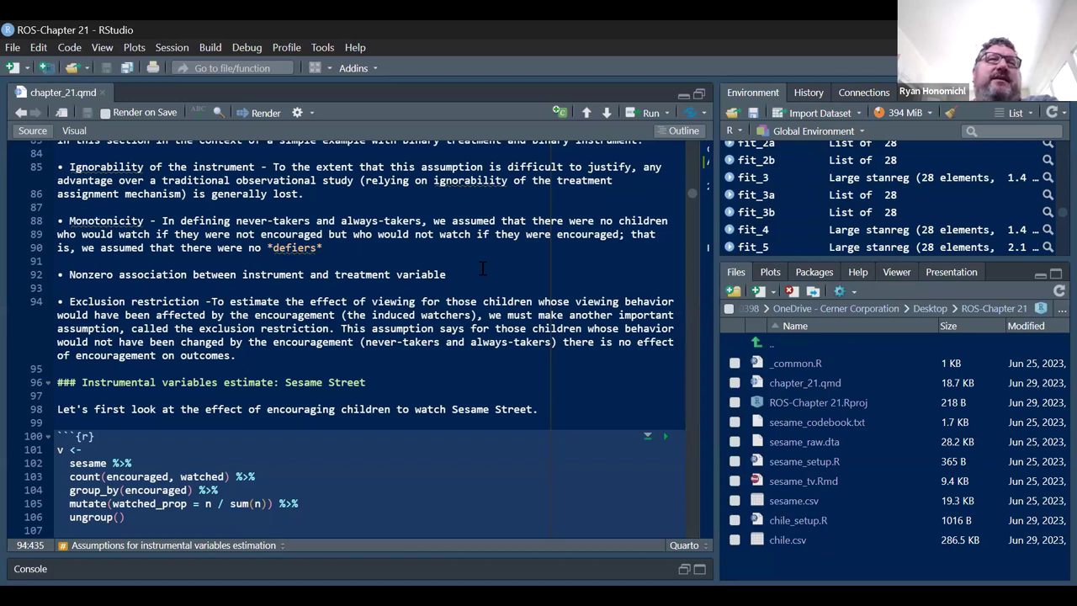
scroll(482, 267, down, 1)
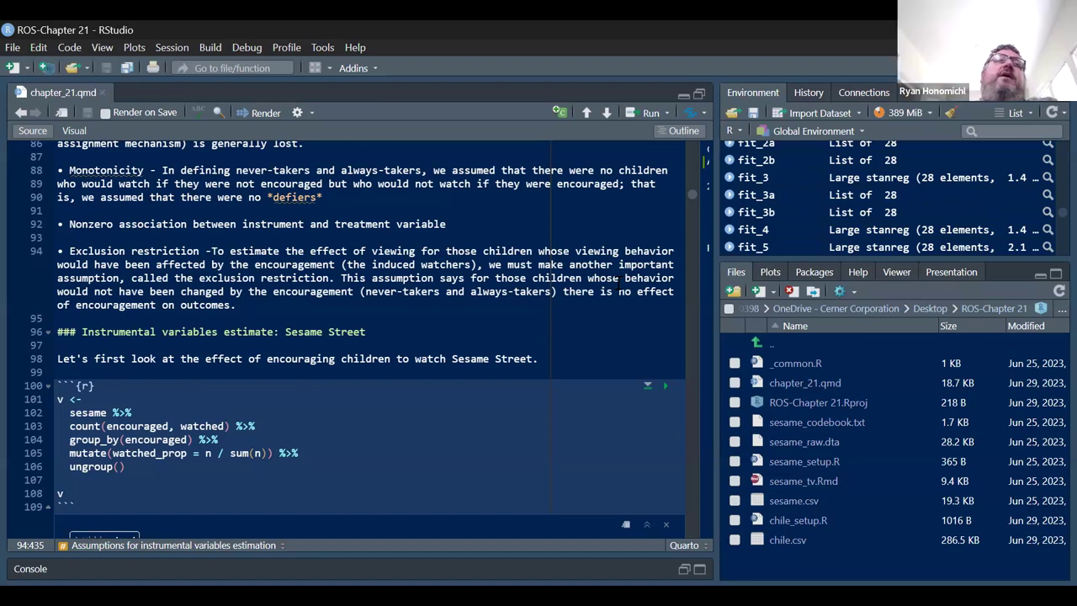
Highlight the tibble row with 48 non-encouraged watchers (0.5455), then return to line 75
scroll(177, 349, down, 4)
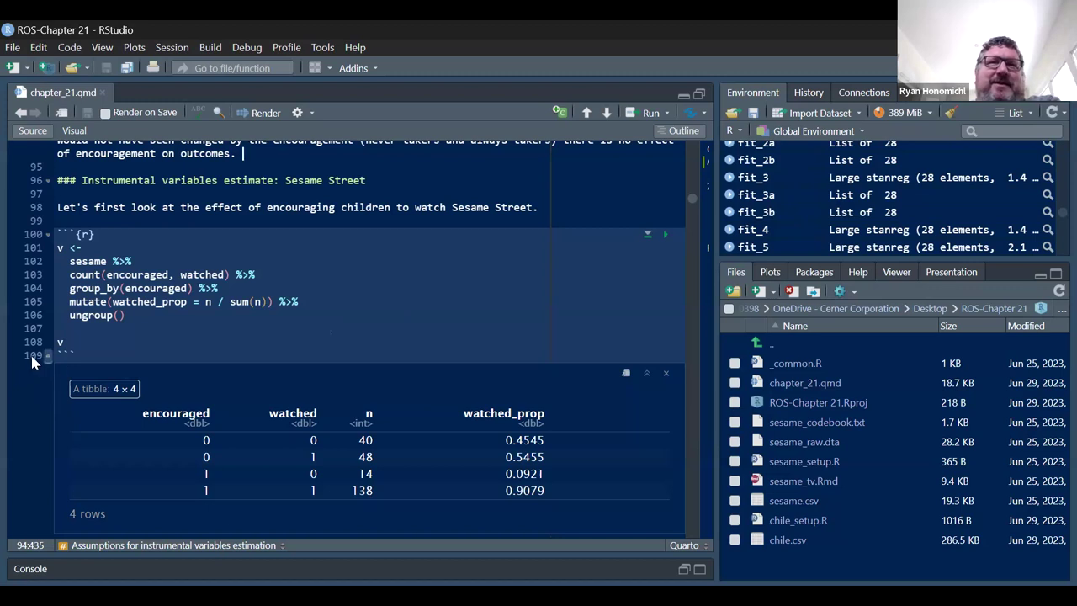
scroll(47, 381, down, 2)
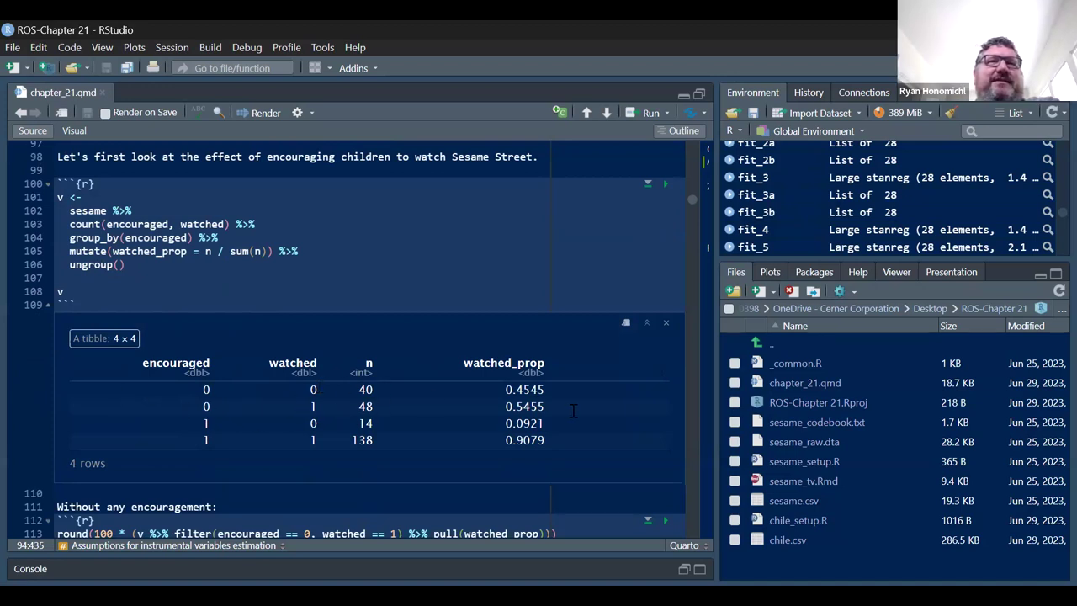
drag(582, 410, 215, 404)
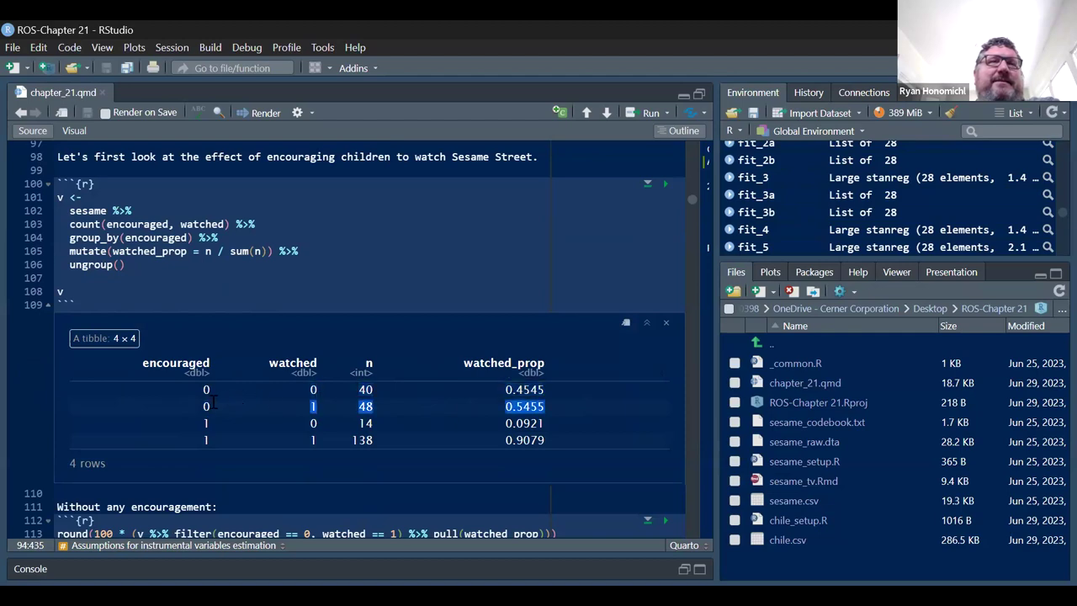
scroll(250, 318, up, 15)
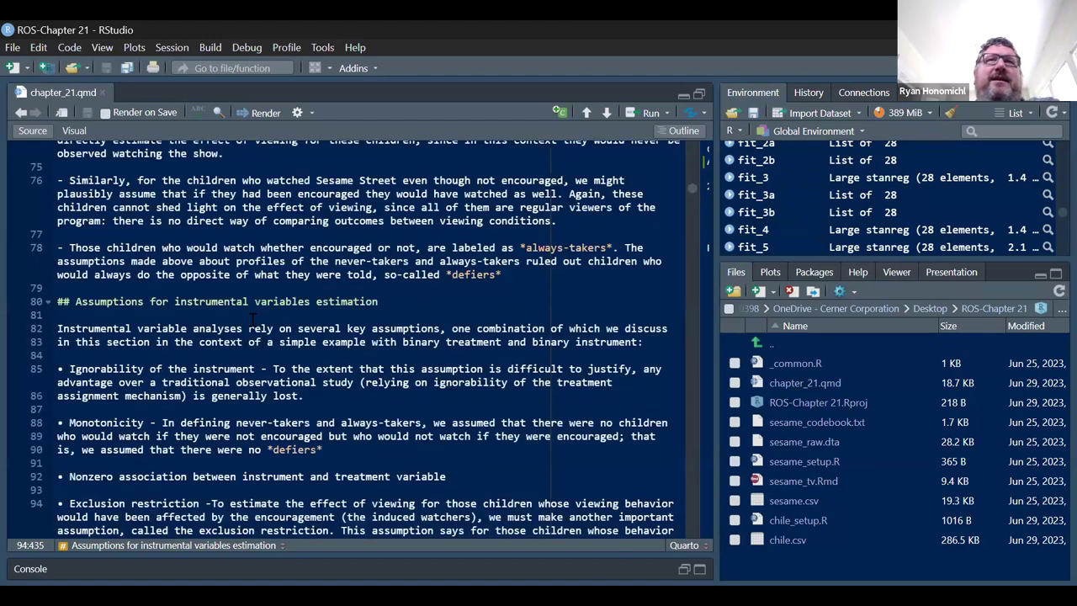
Highlight the two encouraged rows of the table: 14 non-watchers and 138 watchers (0.9079)
scroll(252, 320, up, 4)
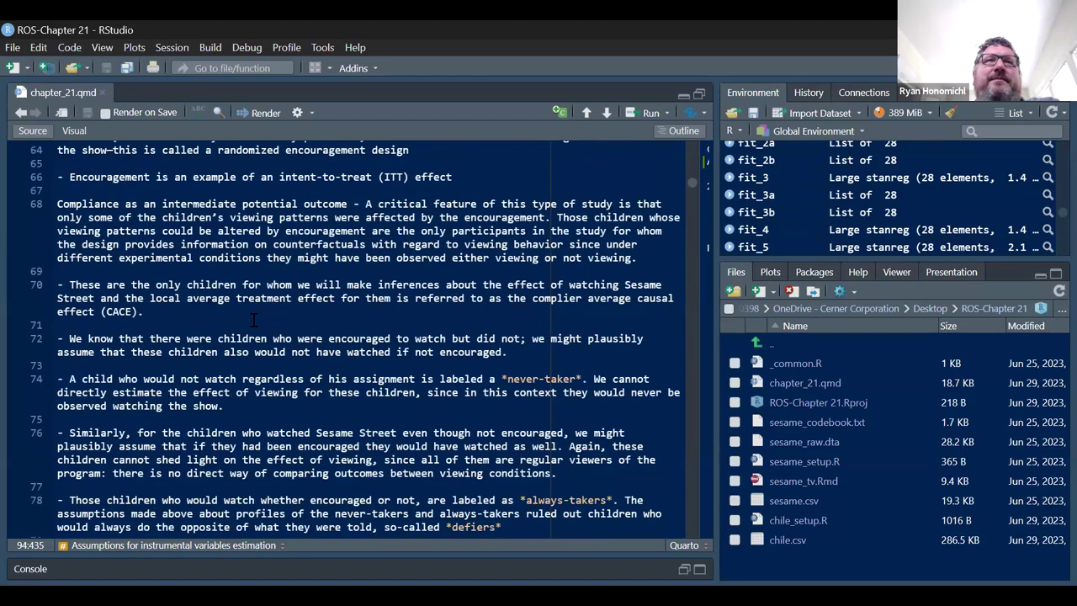
scroll(252, 320, down, 12)
scroll(253, 320, down, 6)
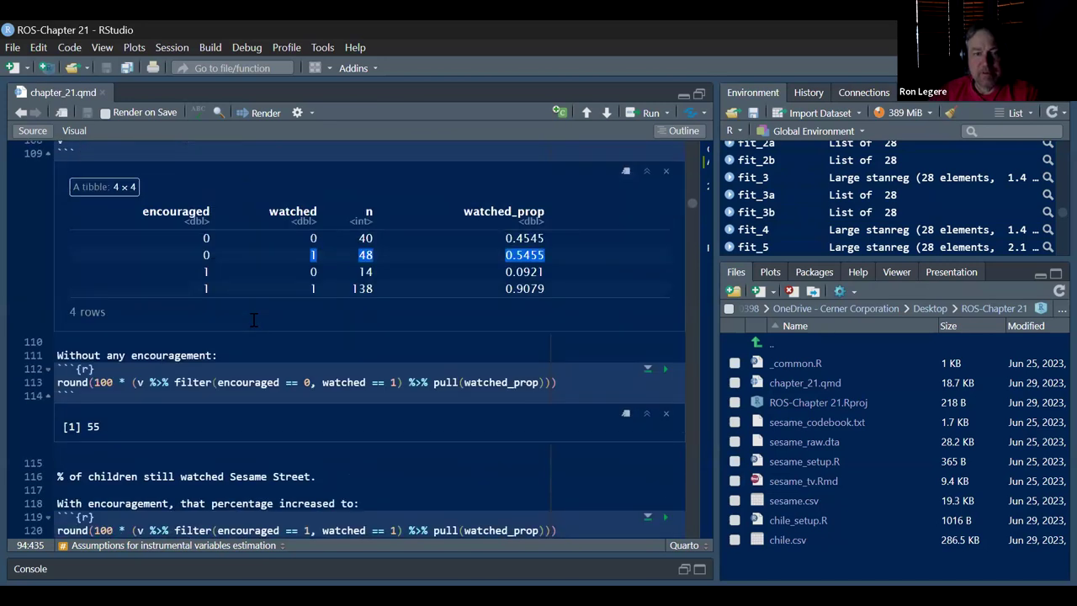
click(543, 268)
drag(546, 267, 197, 273)
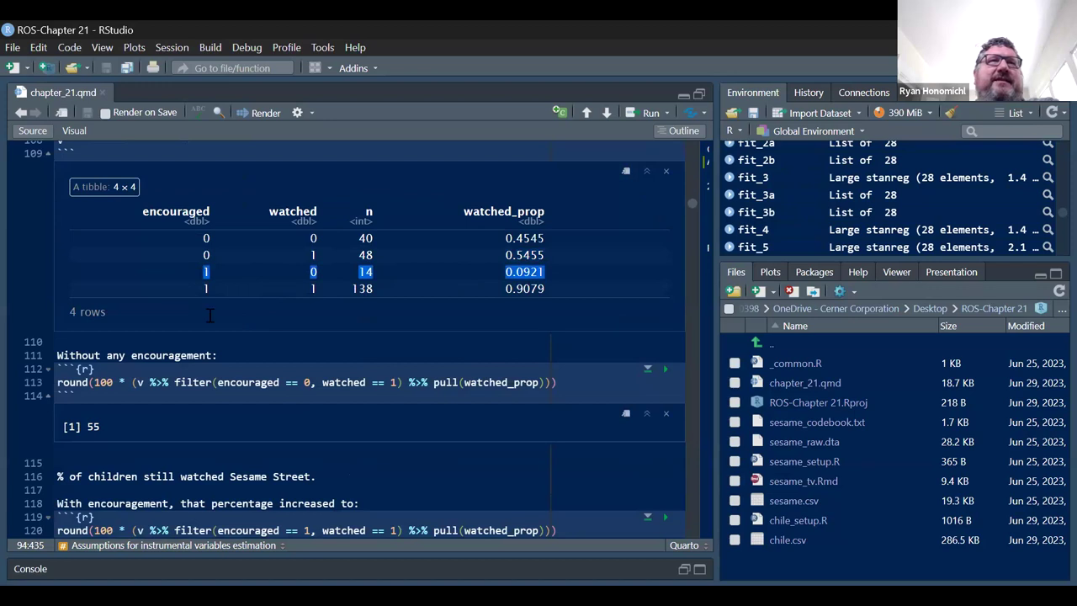
drag(517, 288, 198, 290)
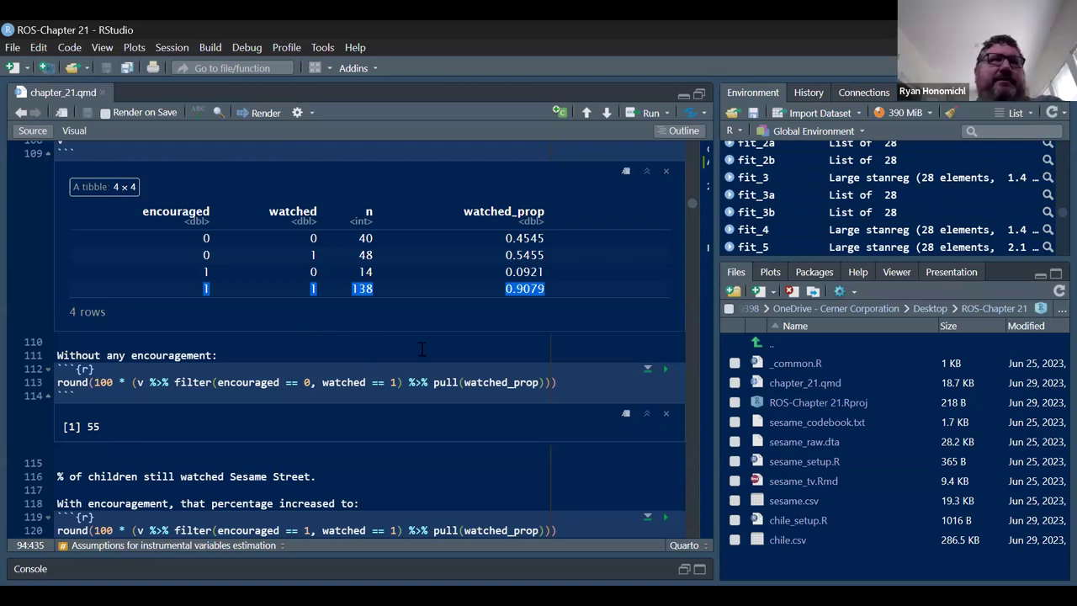
Rerun the 'Without any encouragement' chunk, highlight the 48-watcher row, and reach the fit_1a chunk
click(667, 371)
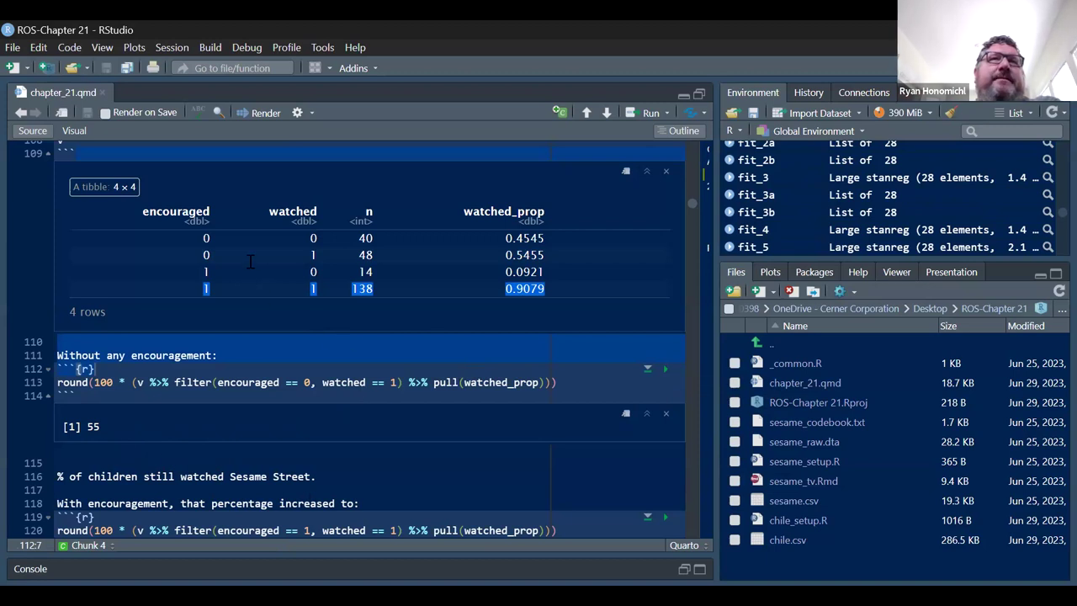
drag(199, 255, 561, 259)
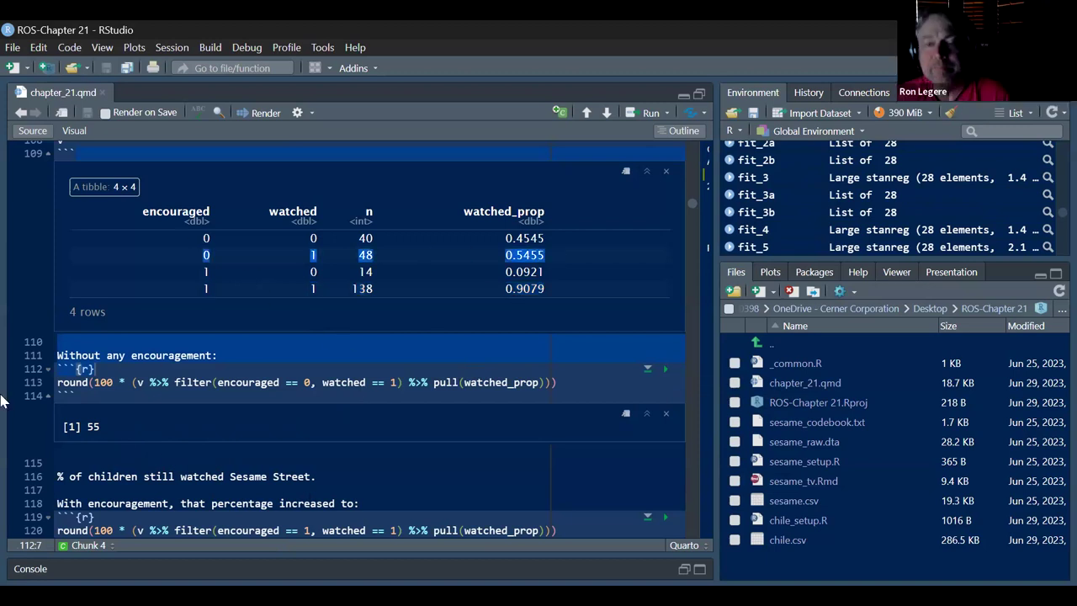
scroll(159, 379, down, 3)
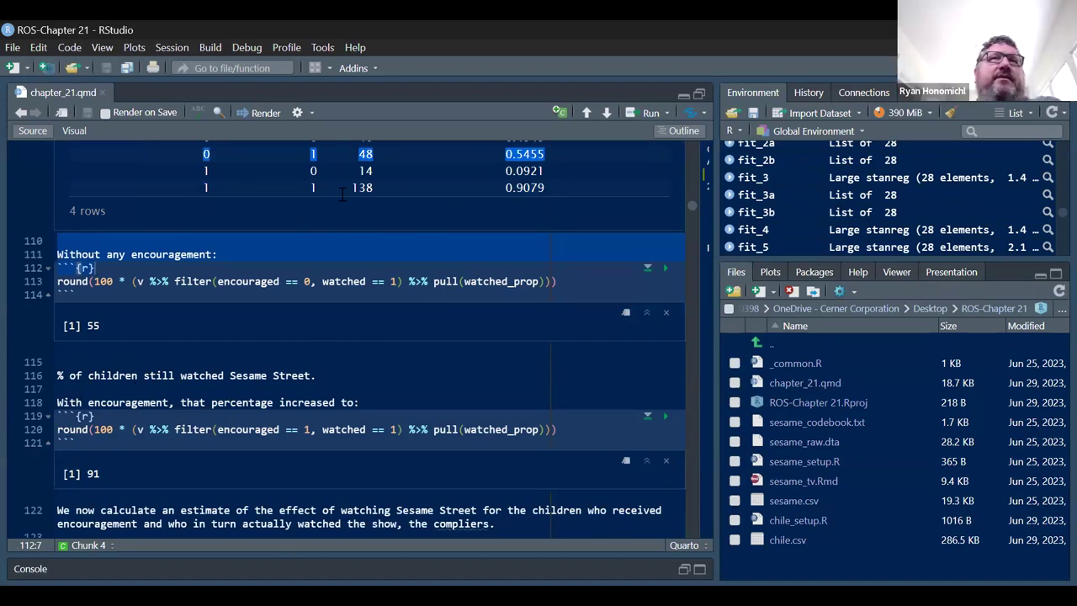
scroll(404, 274, down, 3)
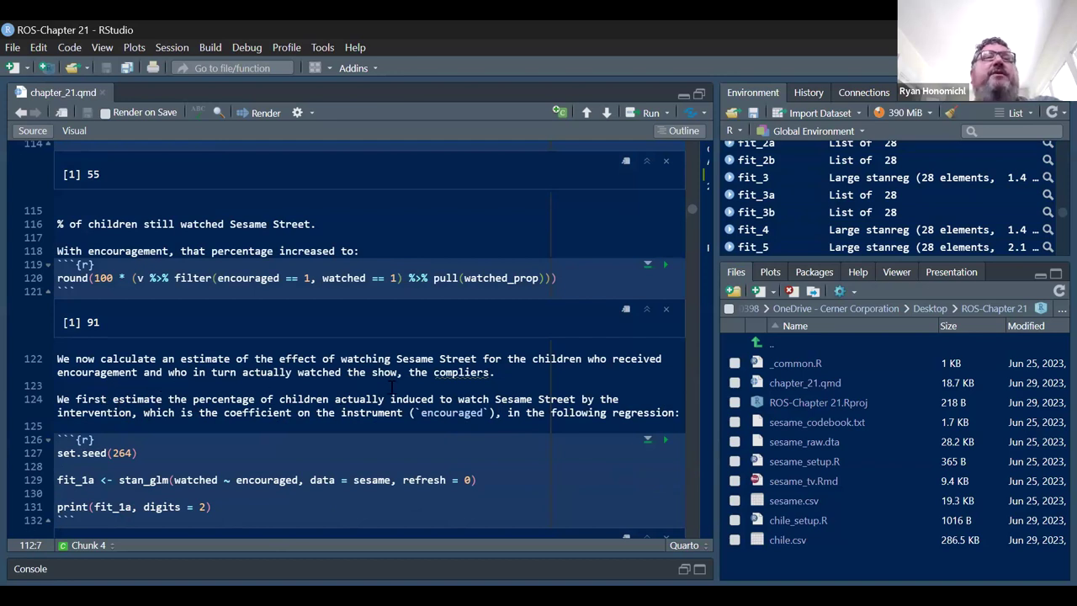
scroll(448, 387, up, 5)
scroll(339, 328, down, 8)
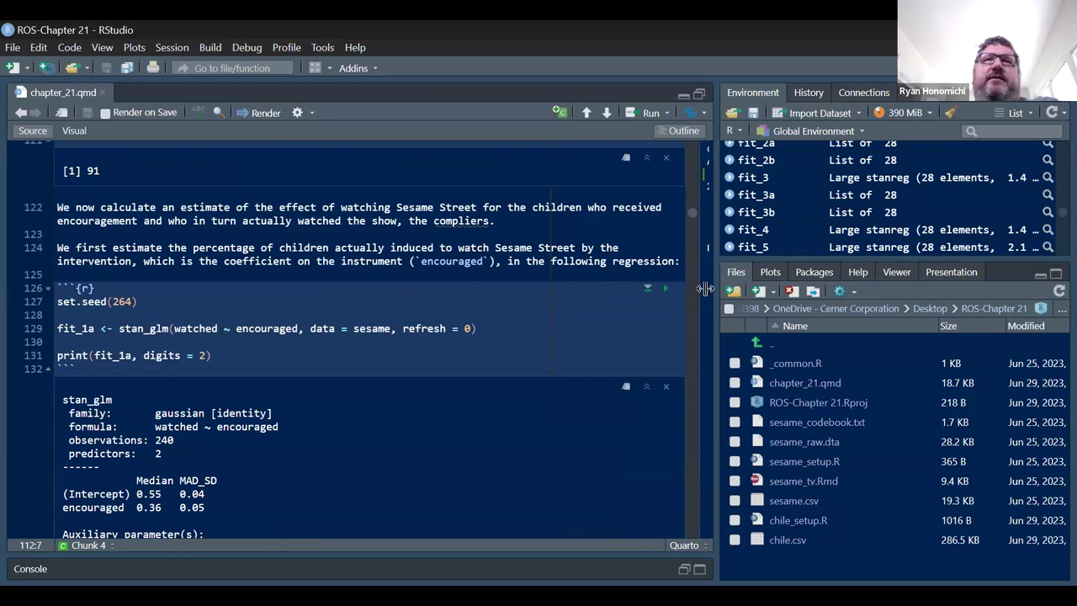
Run the fit_1a stan_glm chunk (encouraged coefficient 0.36) and move to the watched_diff chunk
click(664, 290)
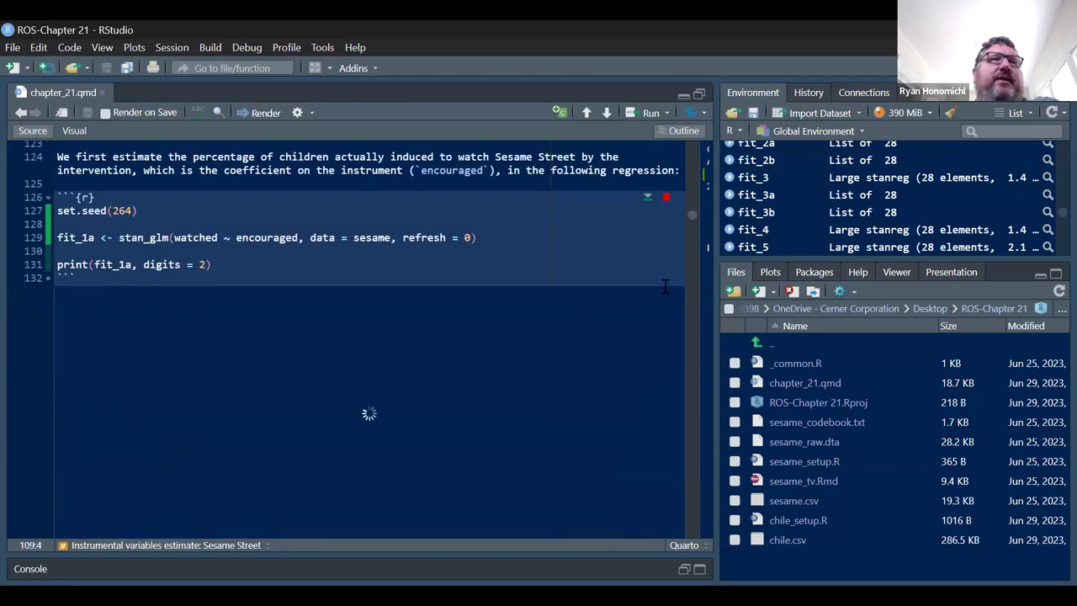
scroll(651, 267, down, 1)
scroll(102, 315, down, 2)
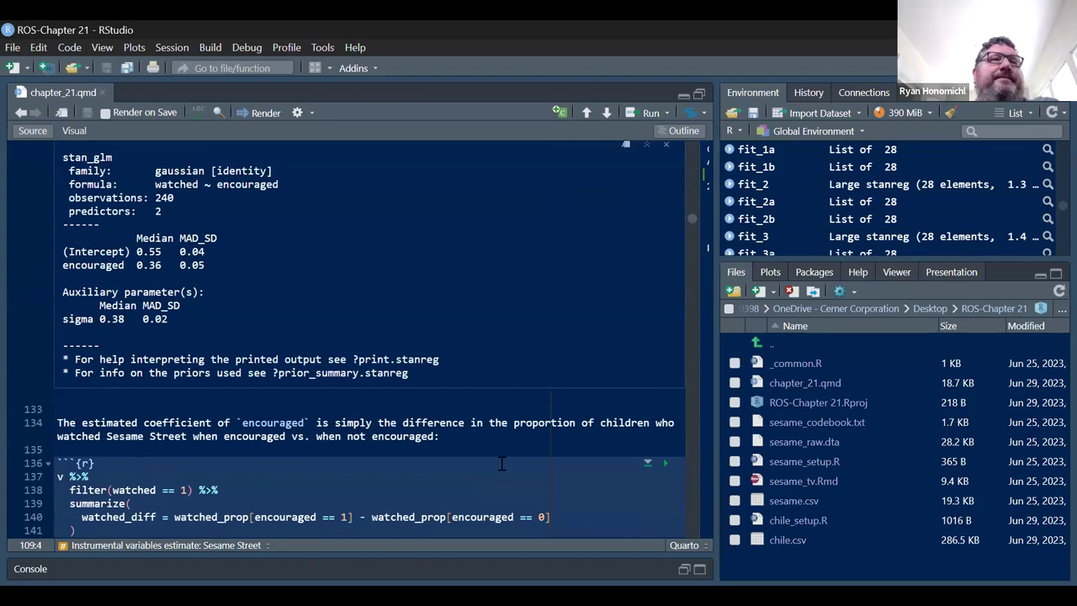
scroll(501, 464, down, 2)
scroll(501, 463, up, 2)
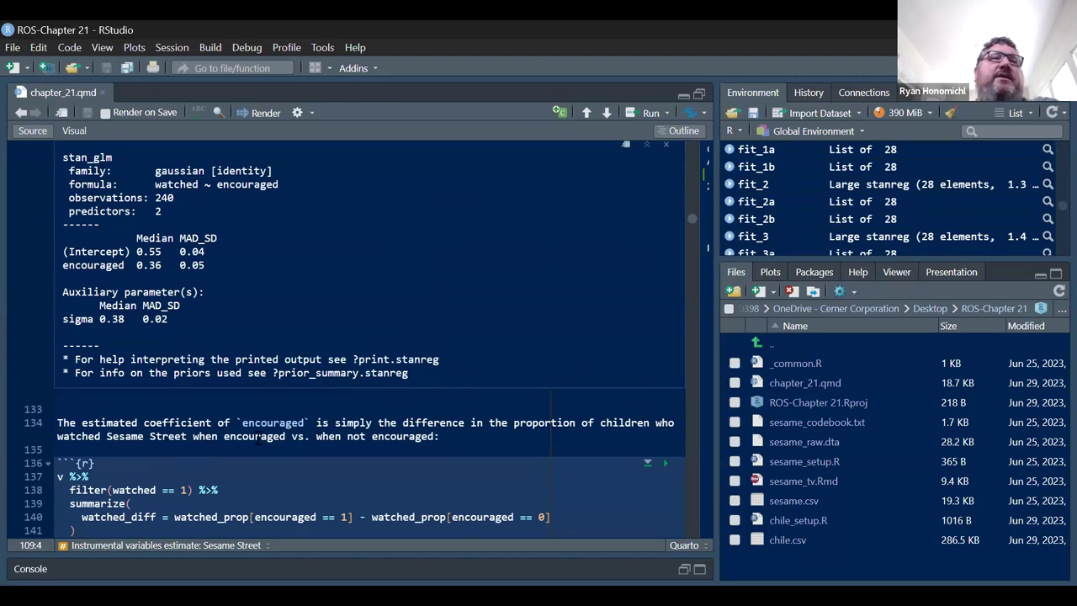
scroll(323, 445, up, 5)
scroll(252, 458, down, 6)
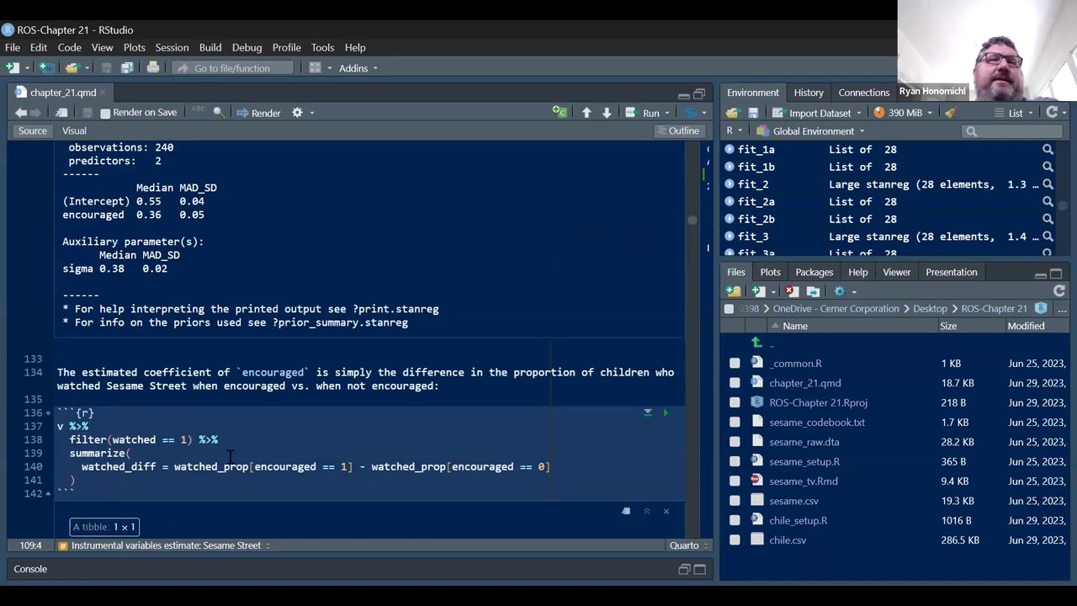
Run the watched_diff chunk with Ctrl+Enter to get 0.362, then move to fit_1b
click(176, 466)
key(ctrl+Return)
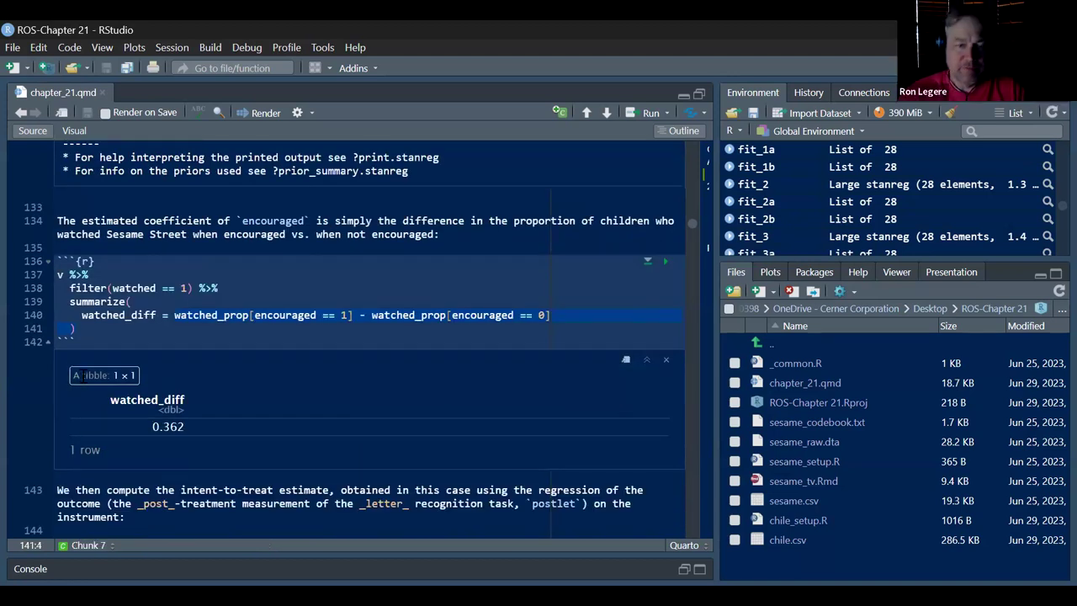
scroll(81, 376, down, 3)
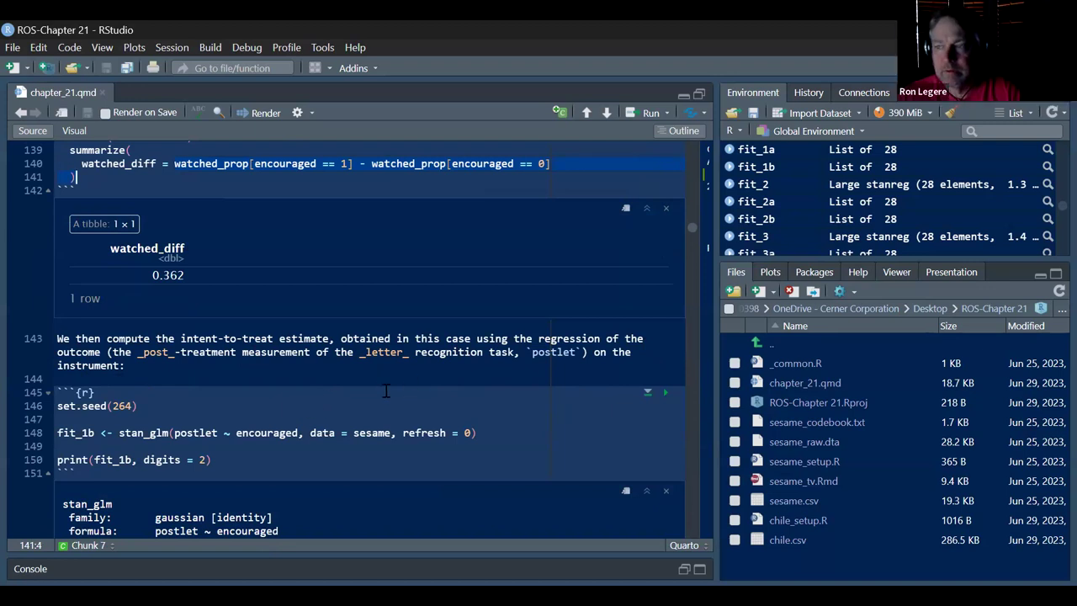
Rerun the fit_1b stan_glm of postlet on encouraged (coefficient 2.90) and scroll toward the Wald chunk
click(664, 393)
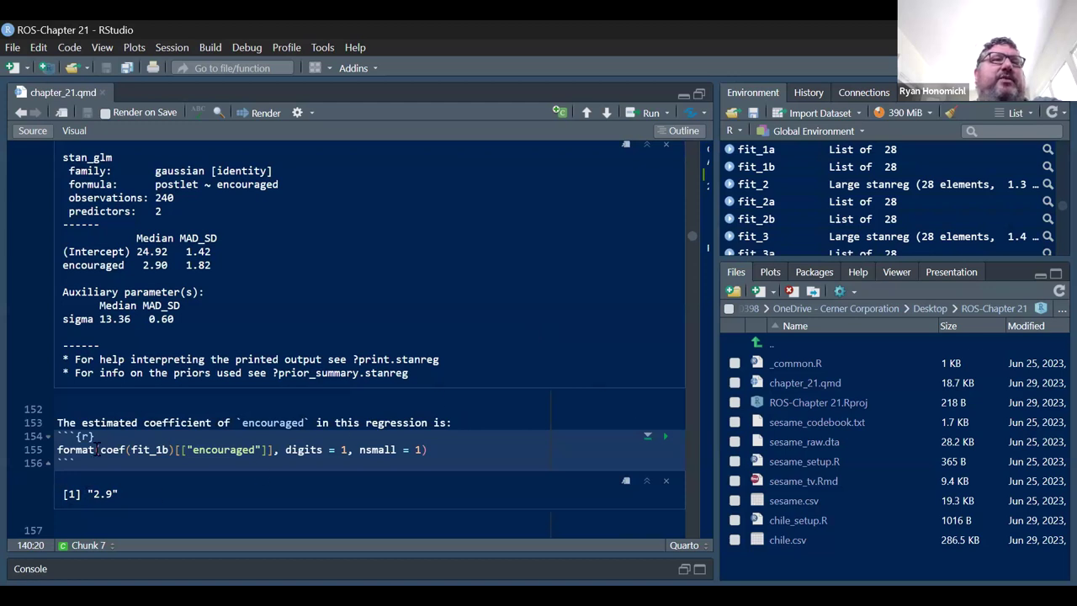
scroll(96, 450, down, 3)
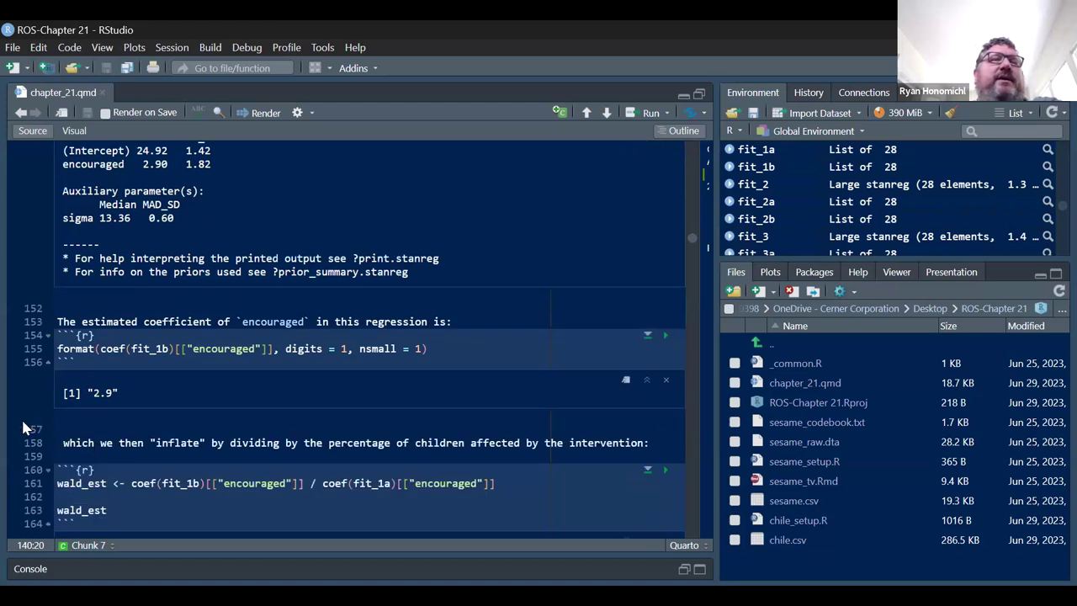
scroll(46, 377, down, 1)
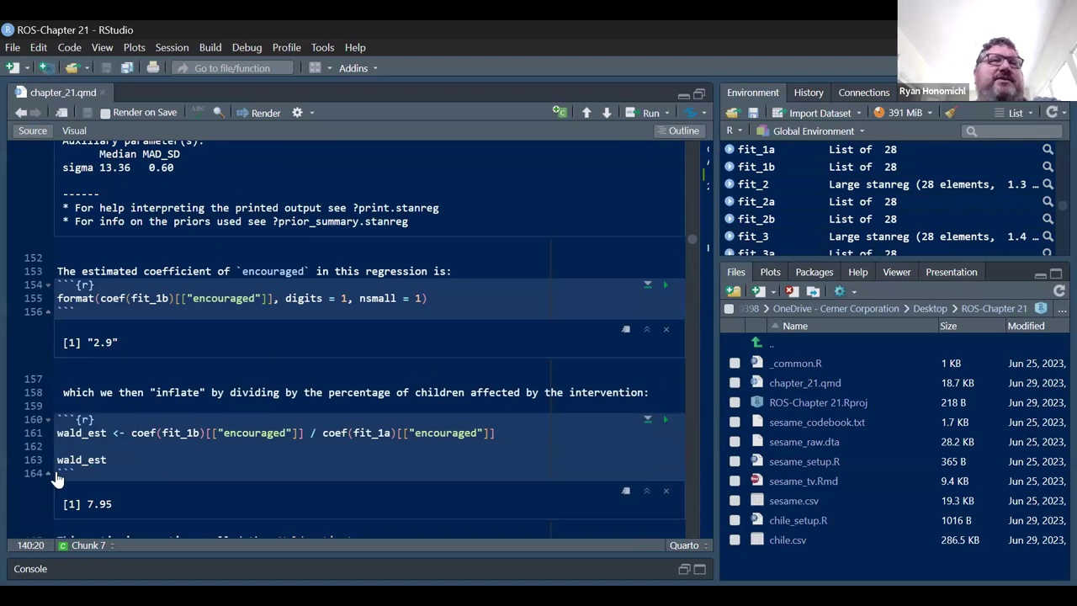
scroll(62, 430, down, 1)
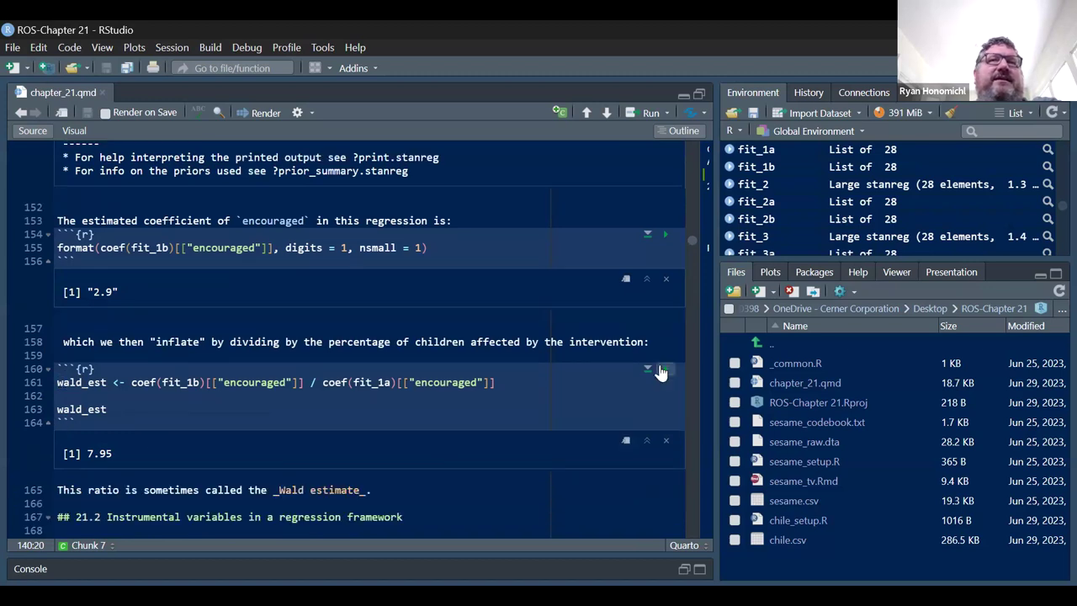
Run the wald_est chunk (7.95) and check postlet as the outcome in the fit_1b formula
click(667, 372)
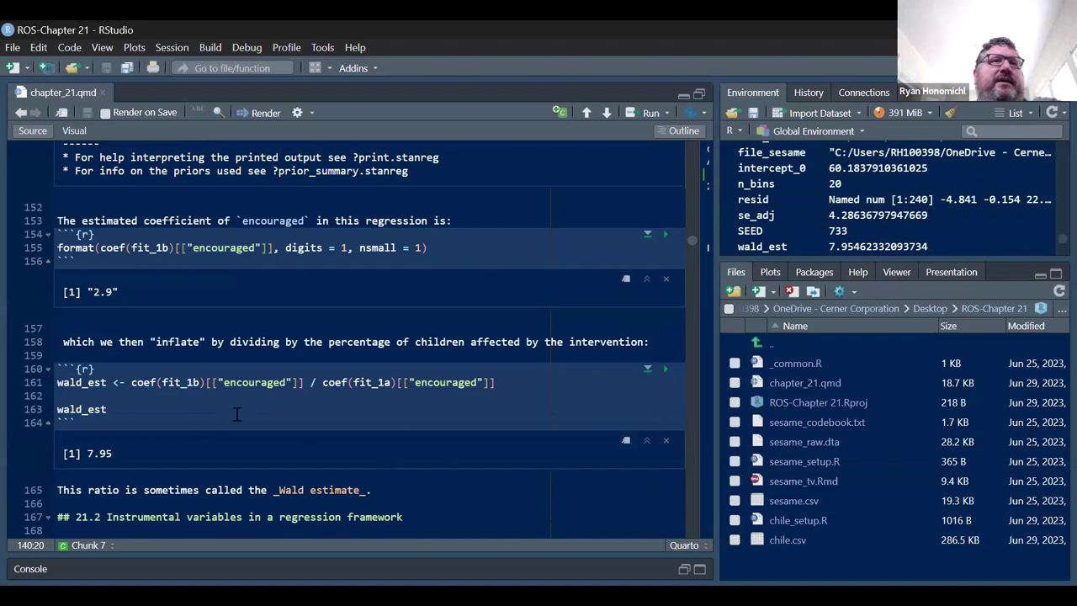
scroll(207, 396, up, 4)
scroll(207, 395, up, 3)
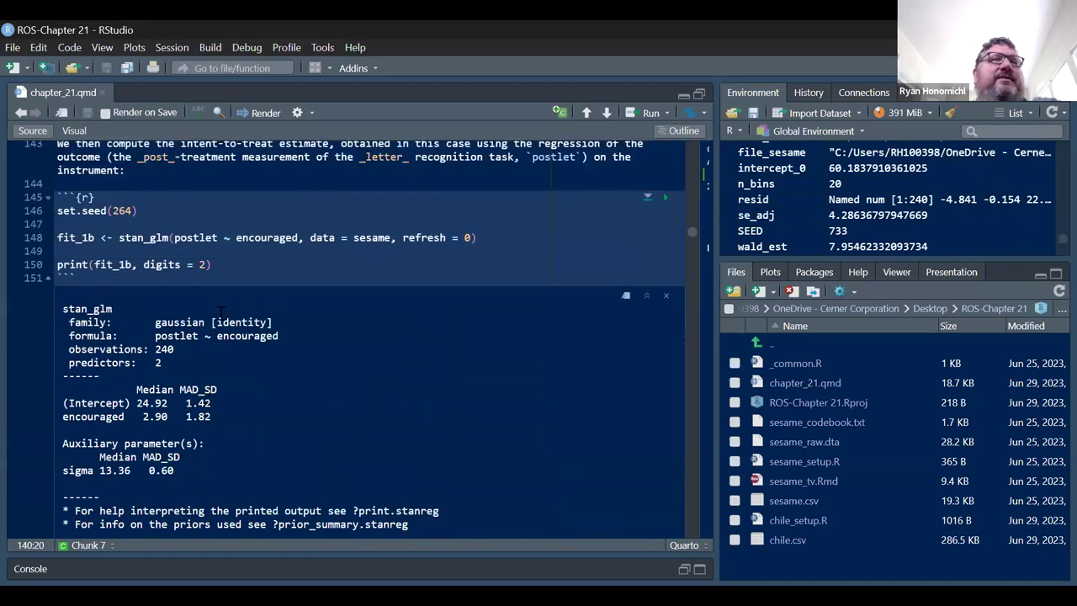
click(193, 237)
click(174, 237)
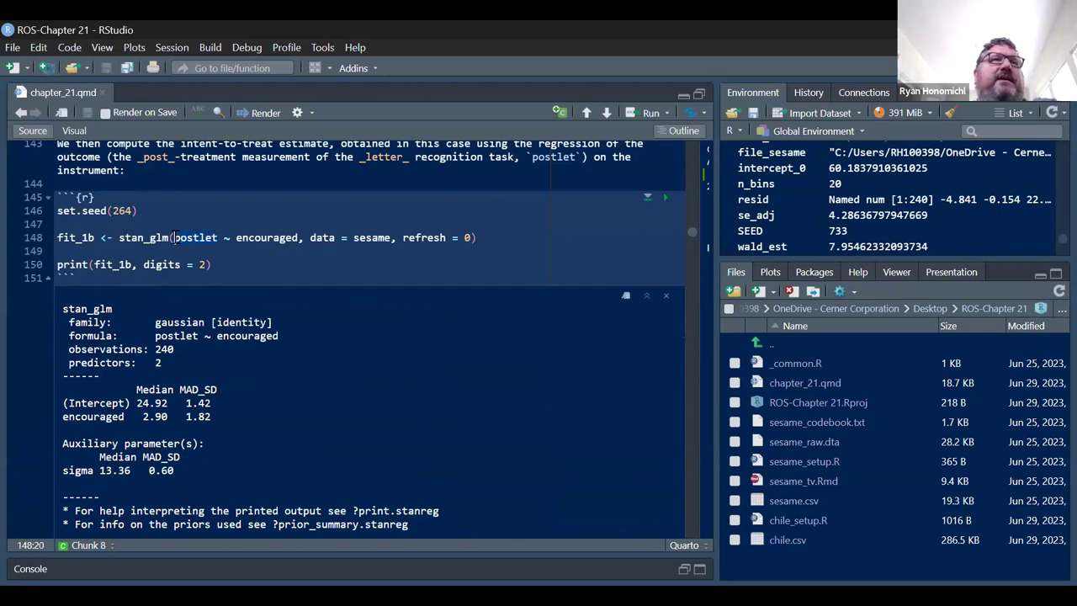
Go back to the wald_est line's coef() calls dividing fit_1b's coefficient by fit_1a's
scroll(228, 282, up, 6)
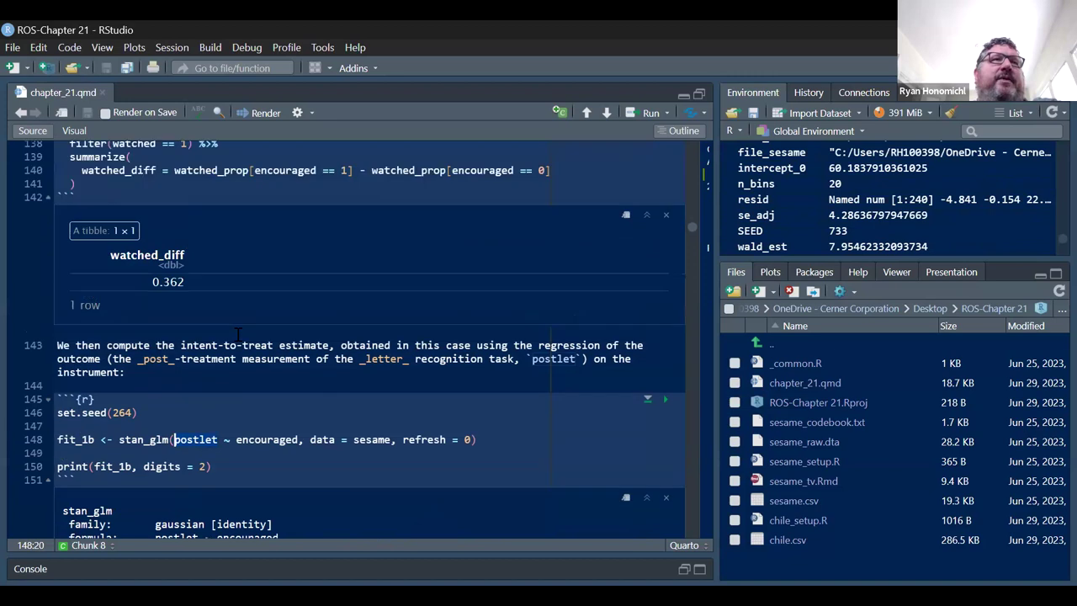
scroll(244, 342, up, 4)
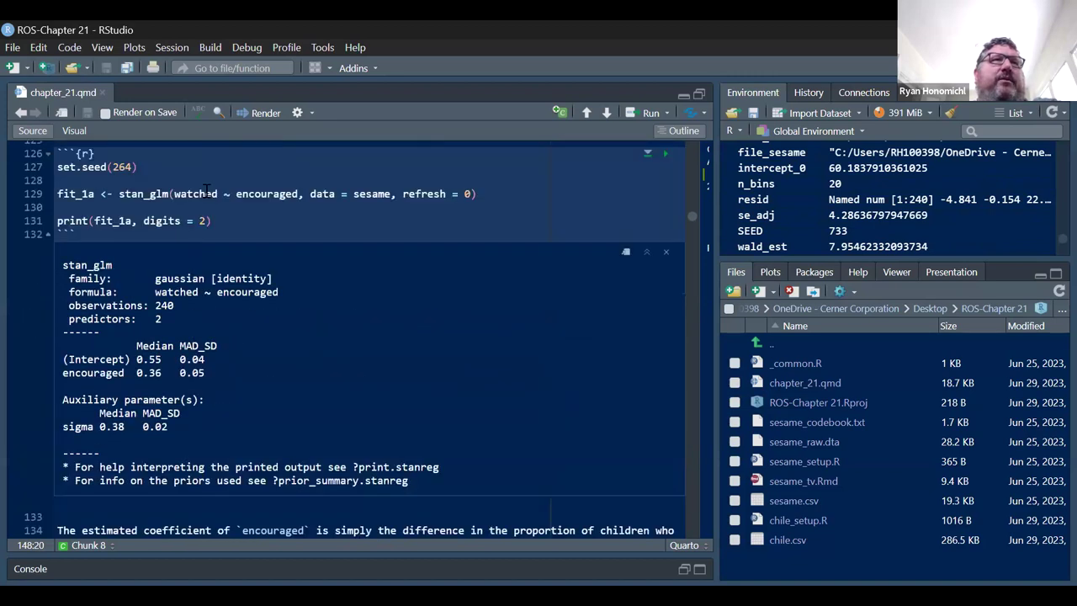
scroll(222, 357, down, 1)
scroll(222, 357, down, 10)
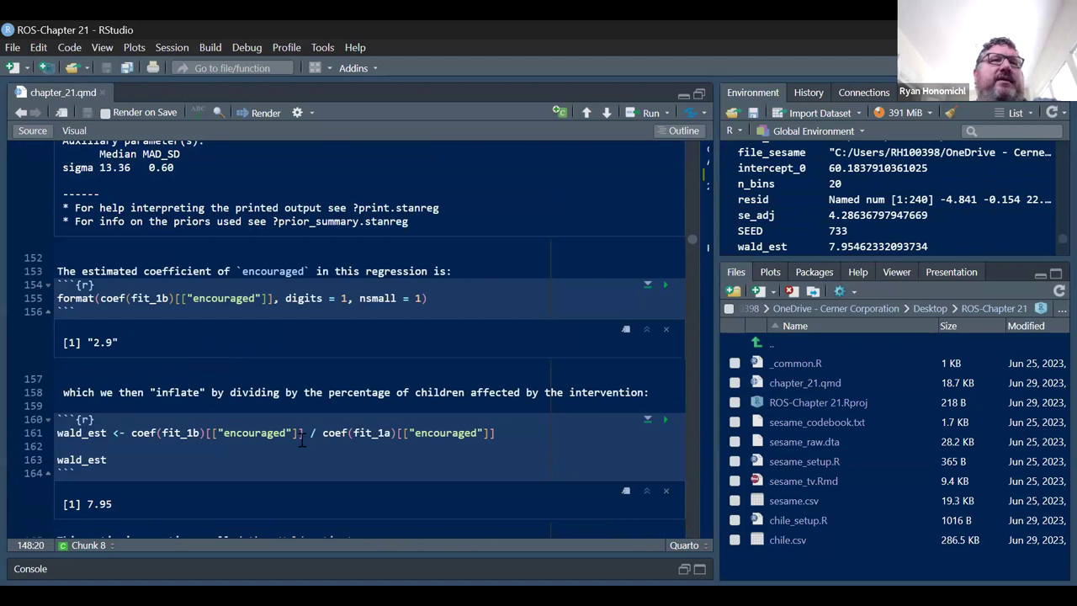
click(302, 434)
click(132, 434)
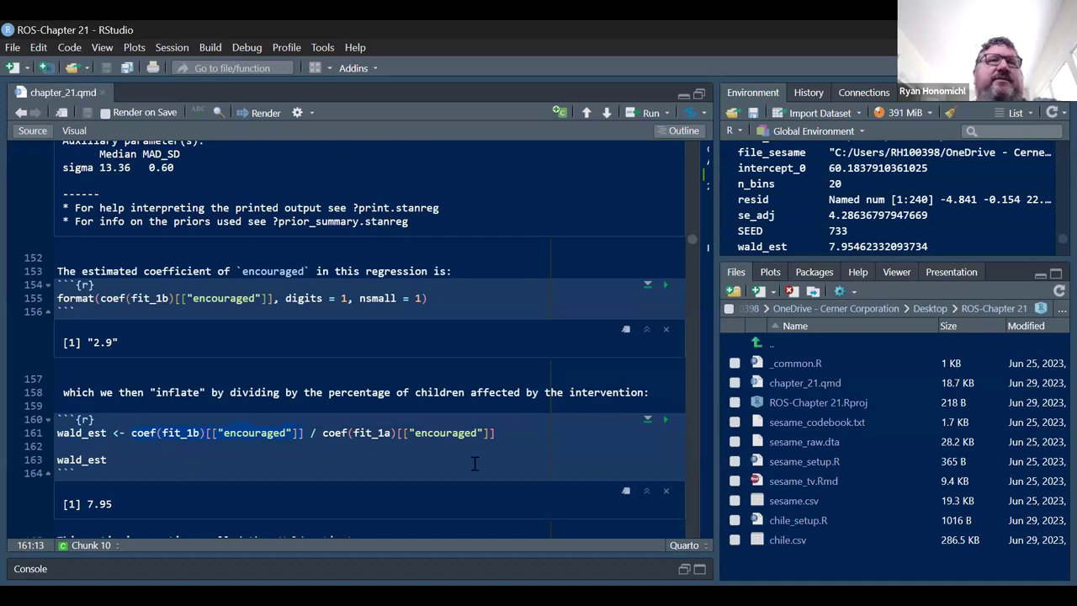
Highlight the end of the Wald ratio line and return to the fit_1a denominator
drag(509, 433, 322, 444)
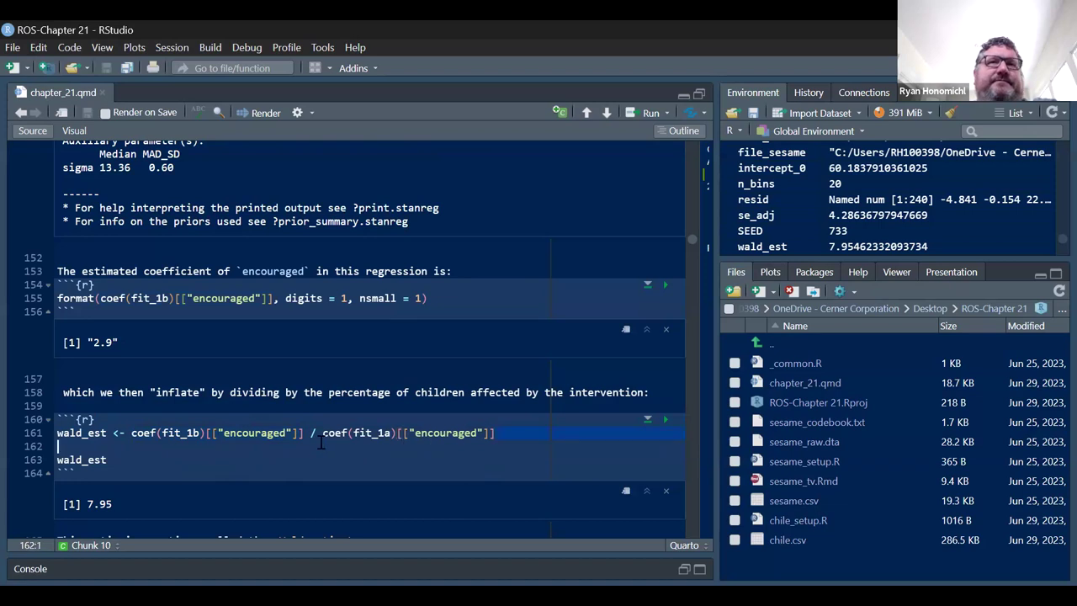
key(Left)
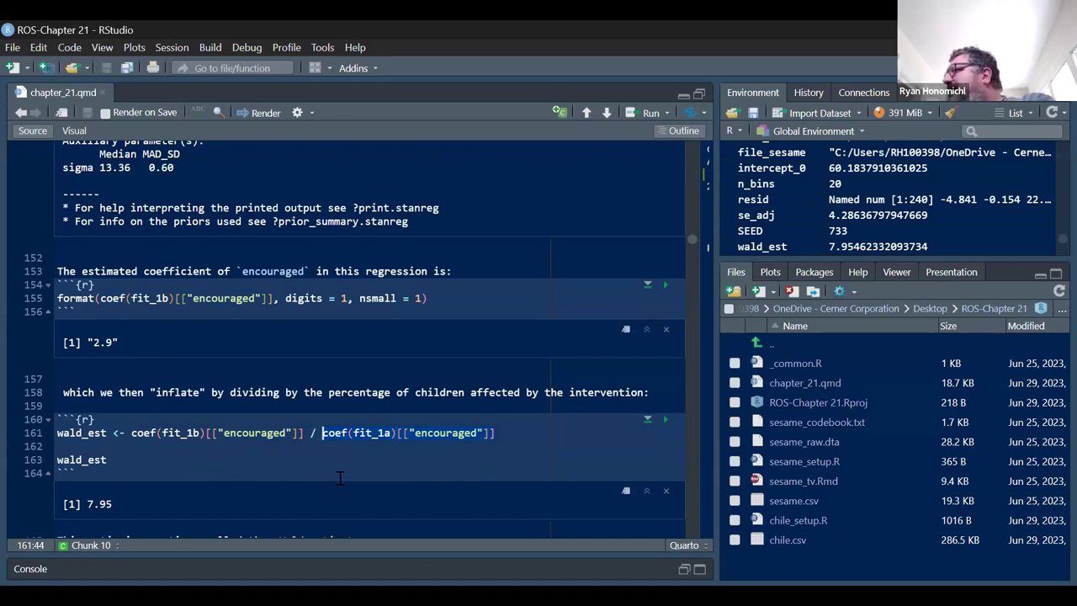
scroll(231, 496, down, 3)
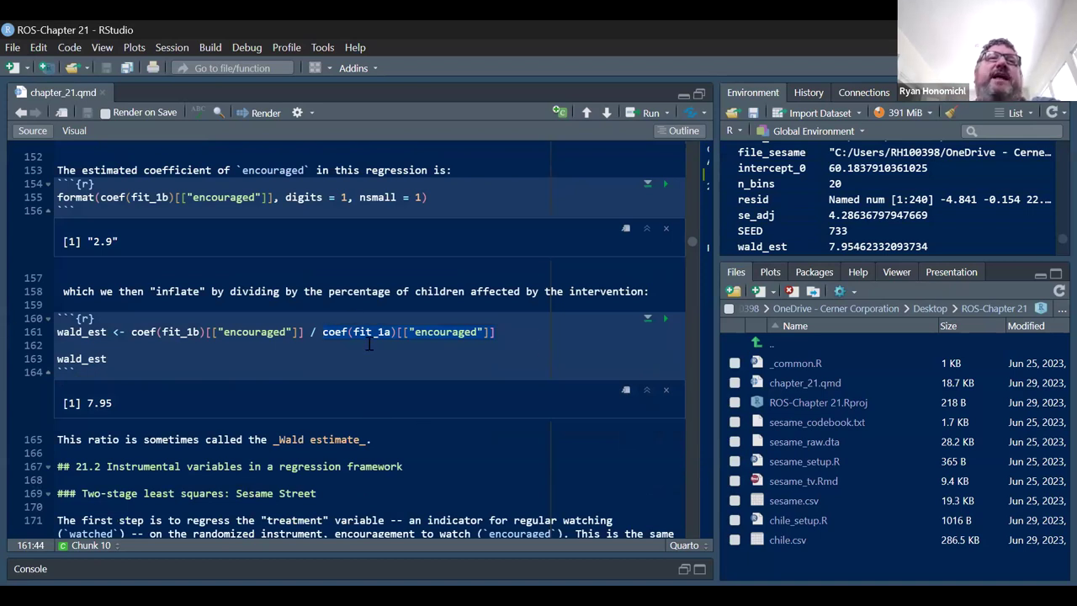
scroll(370, 345, up, 6)
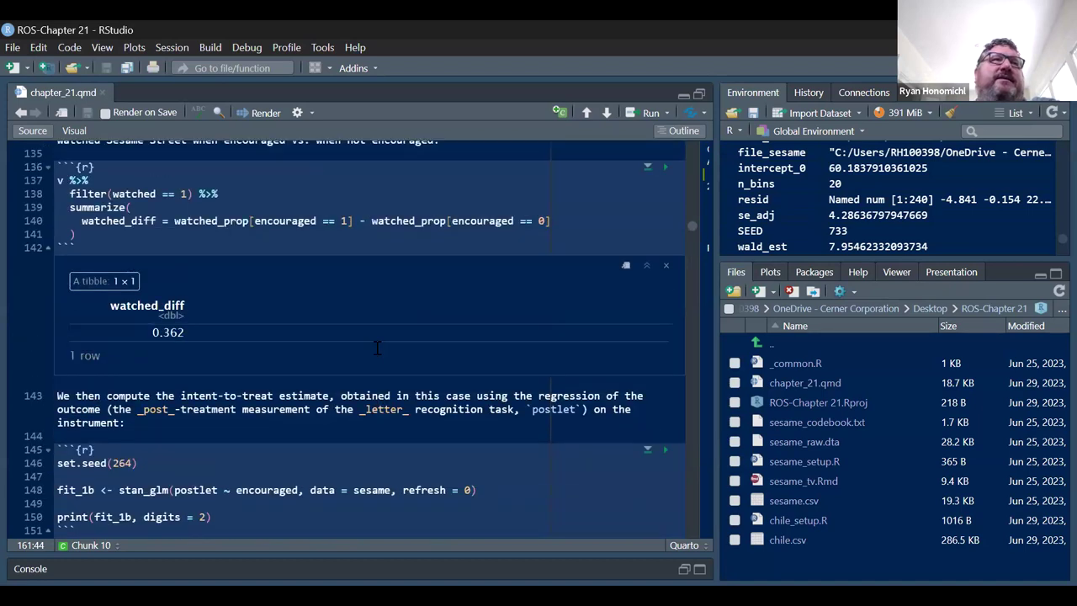
scroll(376, 348, up, 8)
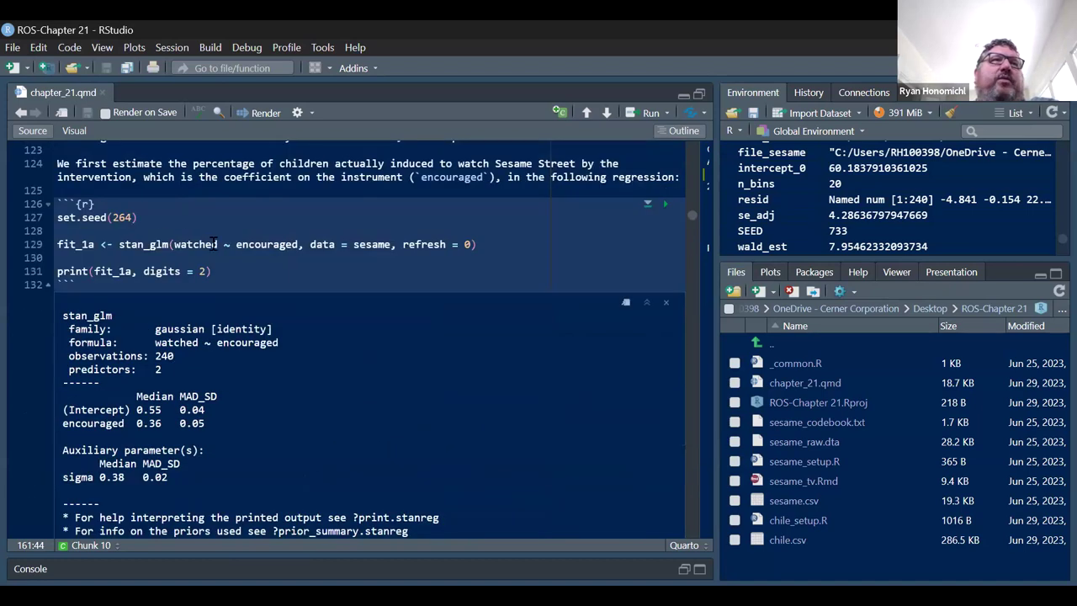
Highlight postlet as the outcome in the fit_1b regression on encouraged (coefficient 2.90)
drag(217, 244, 175, 244)
scroll(186, 280, down, 5)
scroll(187, 280, down, 10)
drag(220, 239, 174, 239)
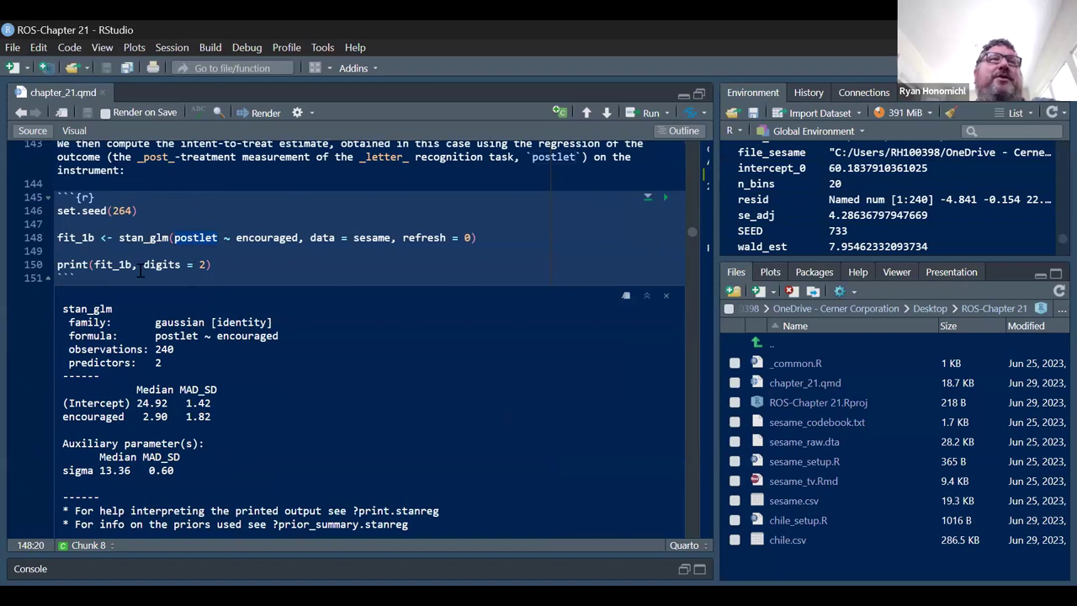
scroll(421, 214, up, 3)
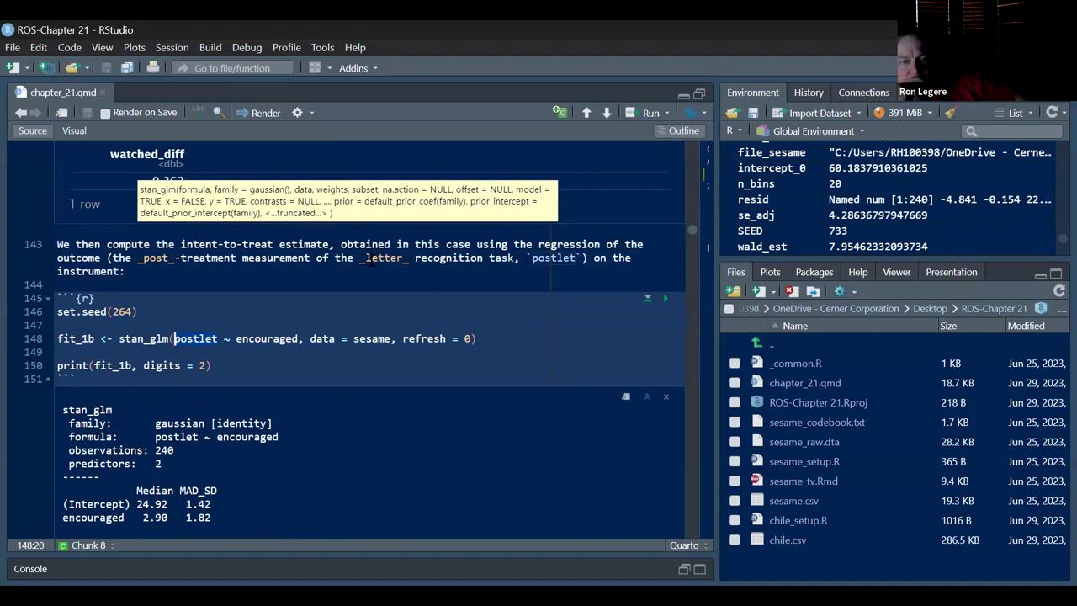
Scroll between the fit_1b output and the watched_diff tibble, ending at the wald_est chunk
scroll(170, 279, down, 8)
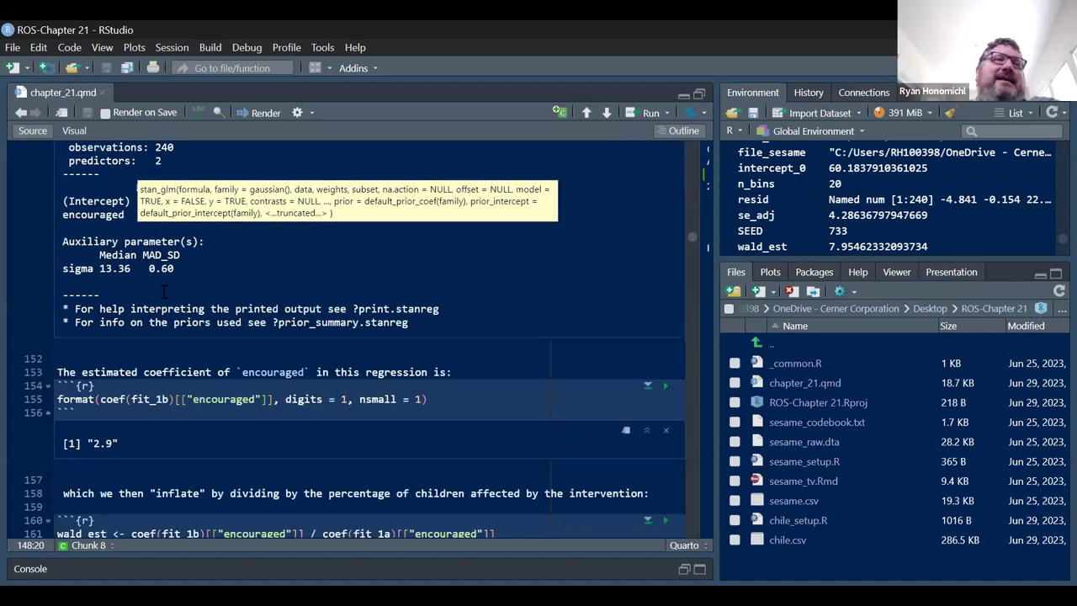
scroll(173, 279, down, 3)
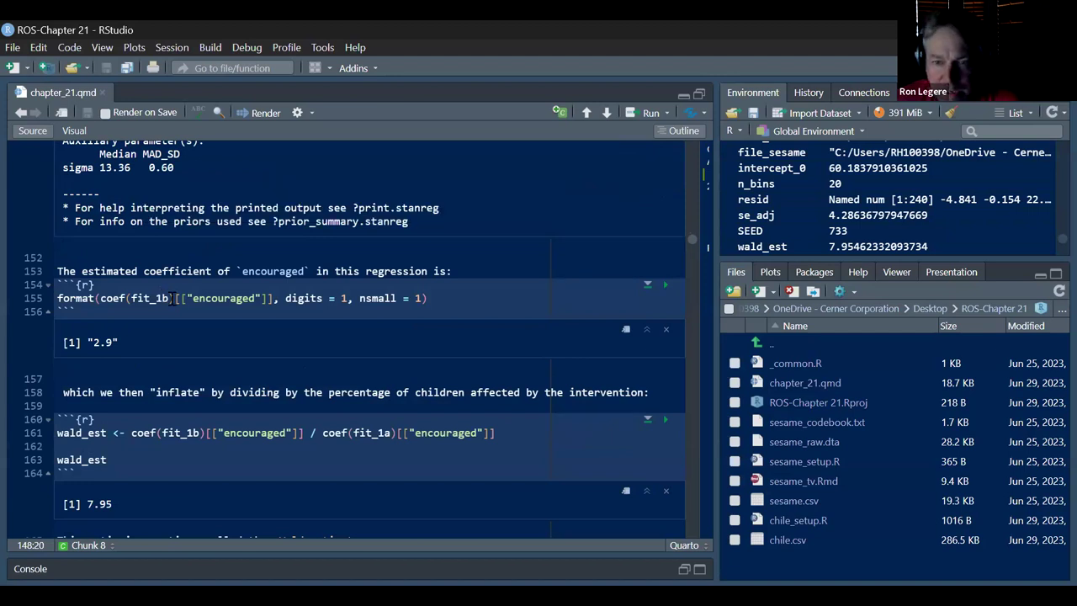
scroll(168, 293, up, 8)
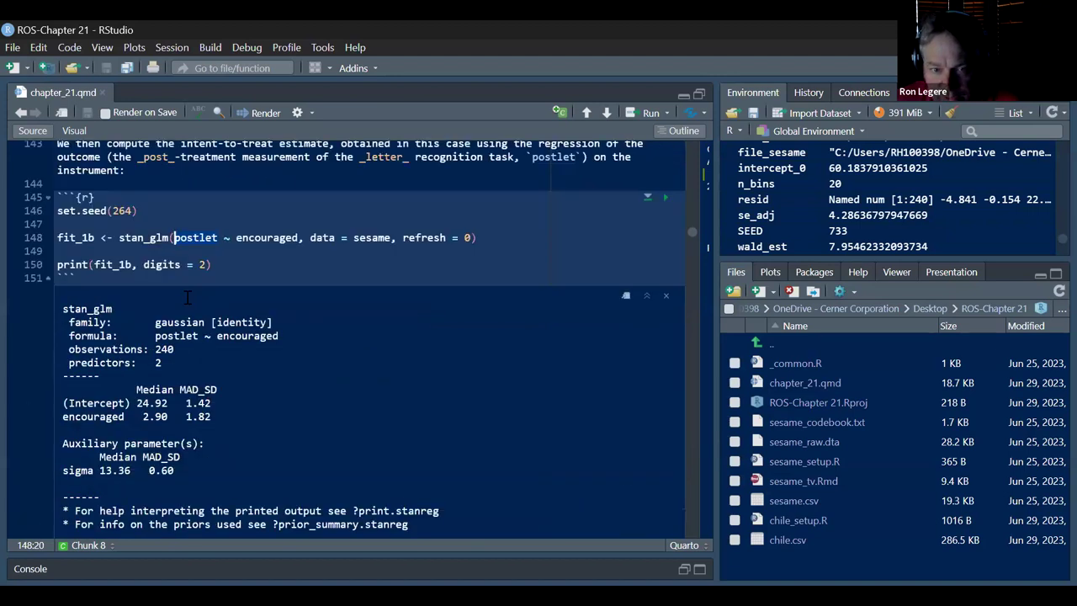
scroll(187, 296, up, 4)
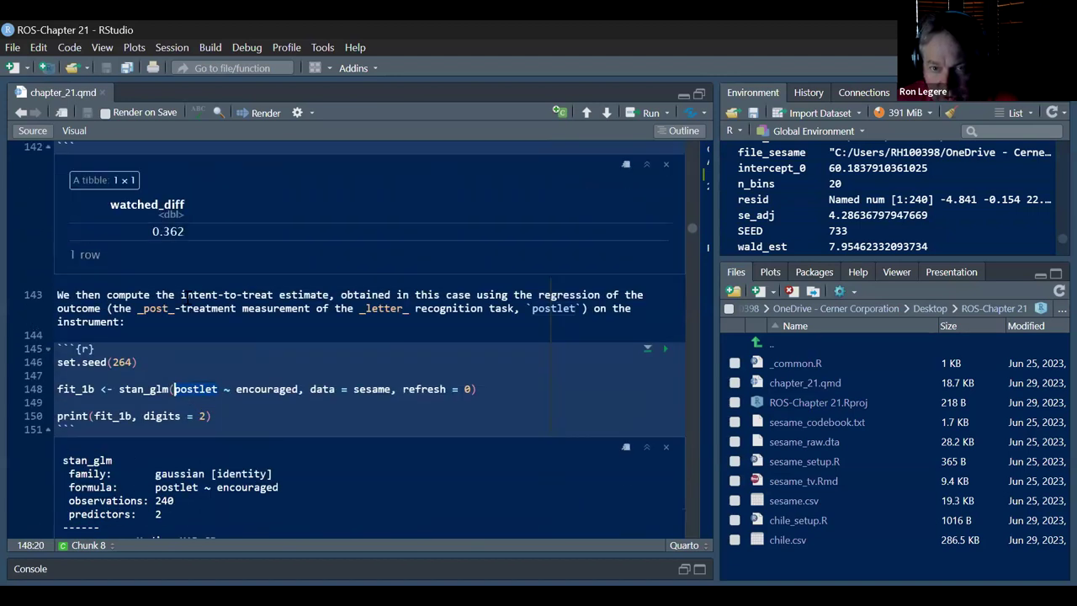
scroll(187, 296, up, 5)
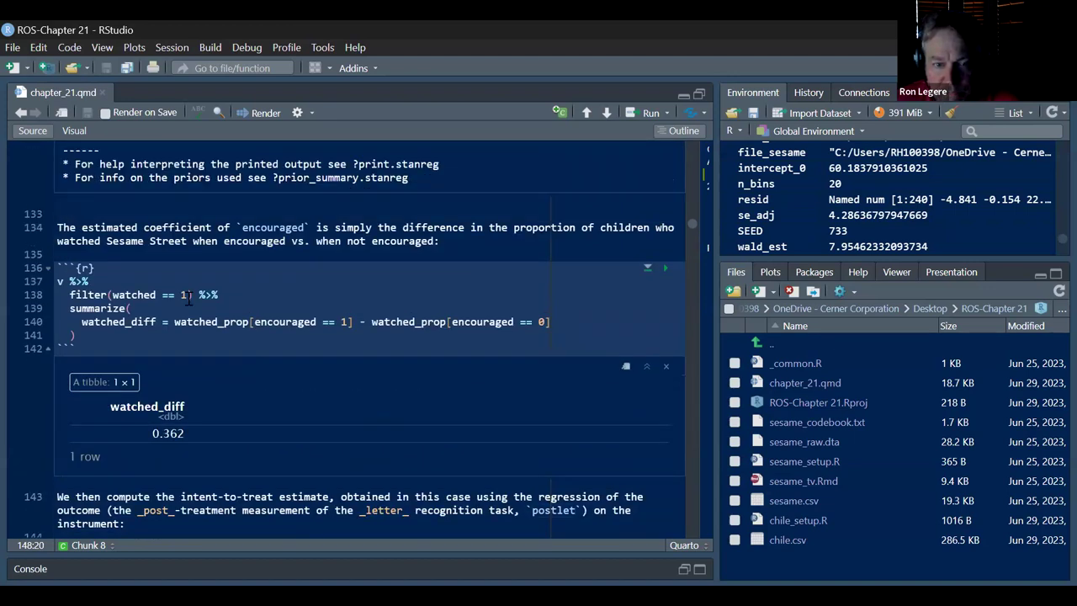
scroll(189, 296, down, 3)
scroll(189, 298, down, 3)
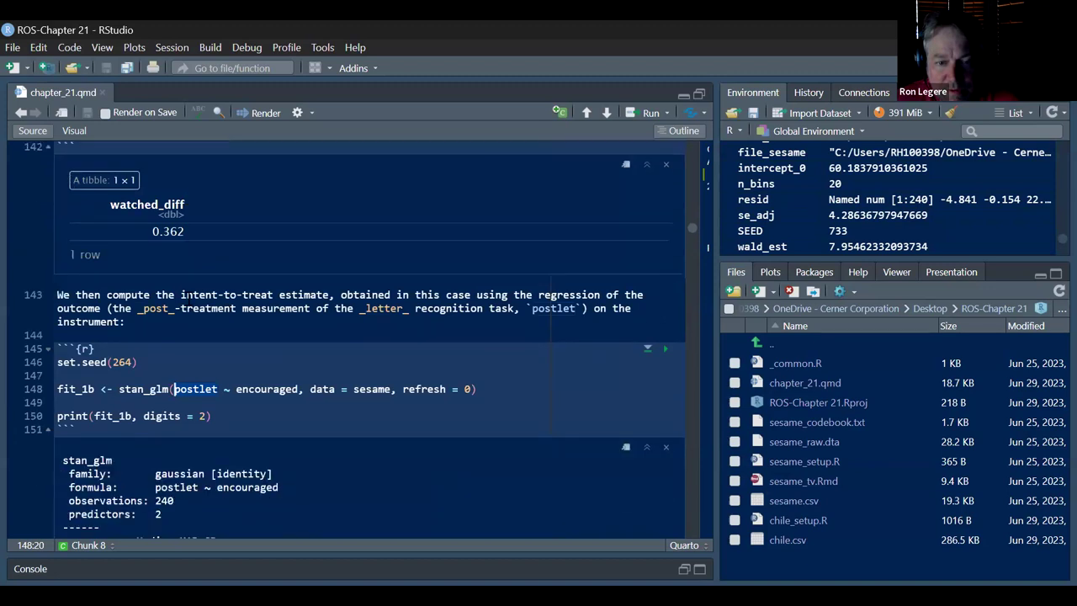
scroll(186, 296, down, 4)
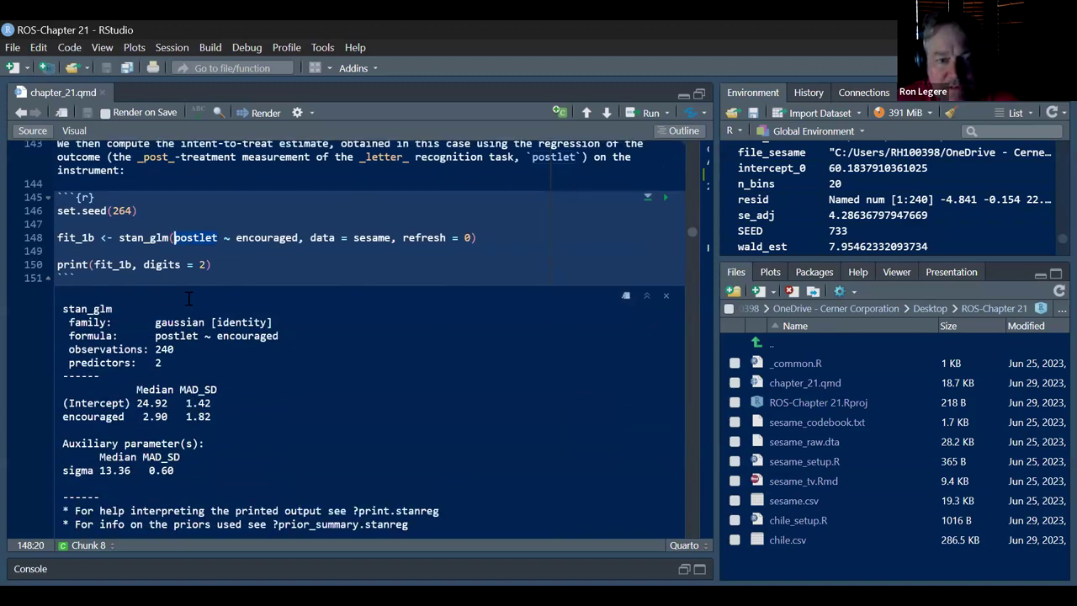
scroll(188, 299, up, 2)
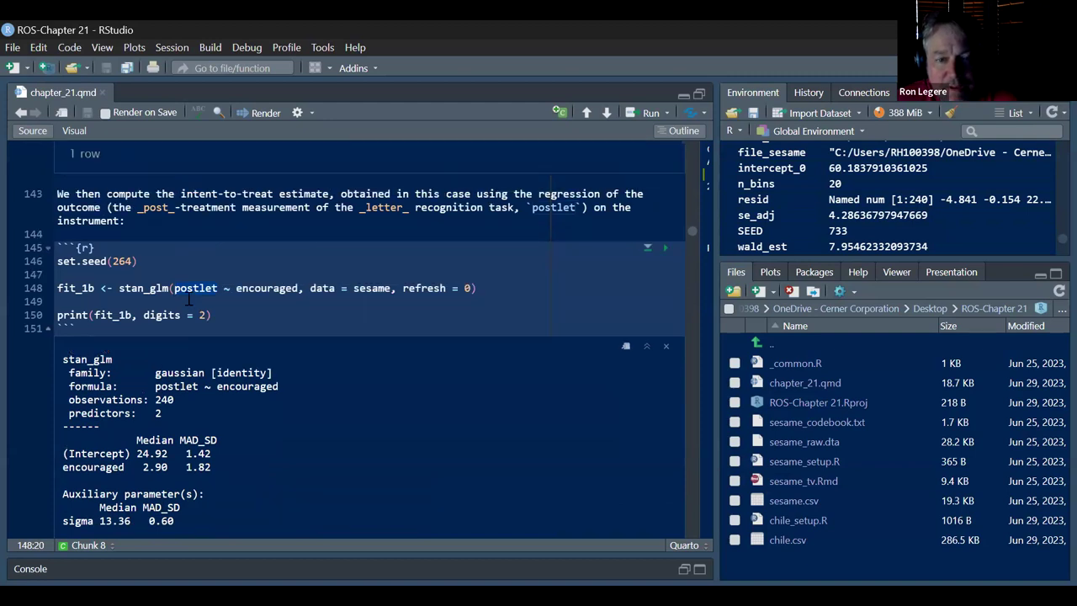
scroll(188, 299, up, 1)
scroll(188, 299, down, 8)
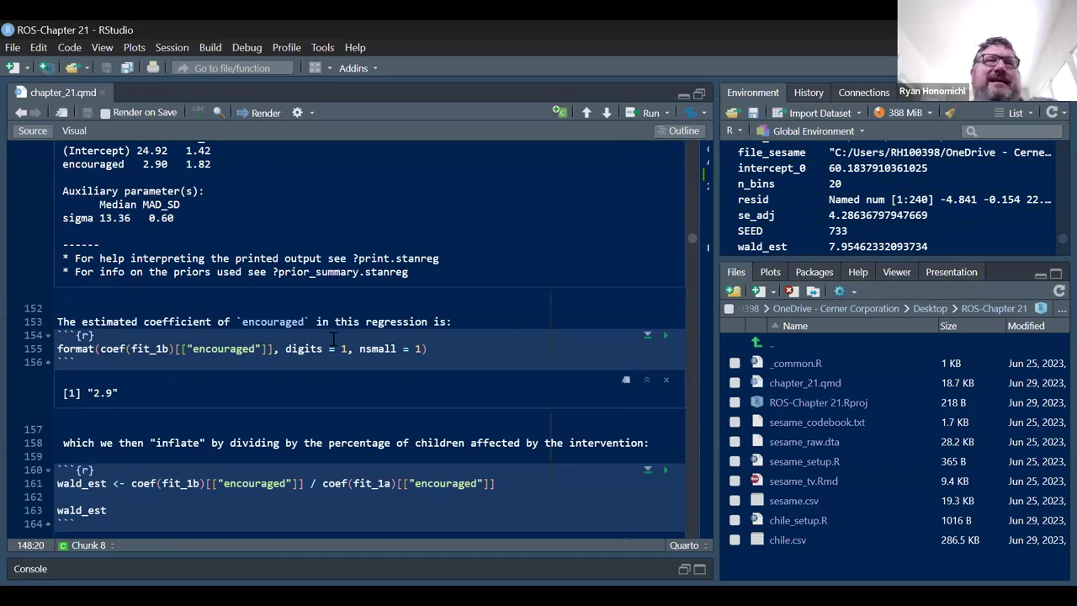
scroll(333, 338, down, 2)
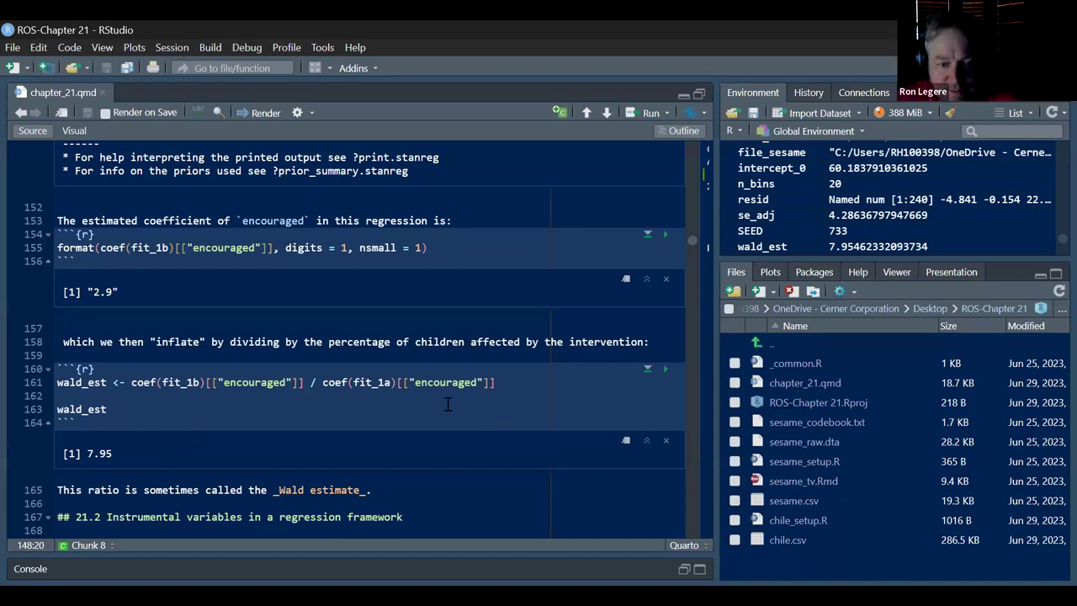
Select wald_est on line 163, then scroll to section 21.2's fit_2a chunk of watched on encouraged
click(495, 382)
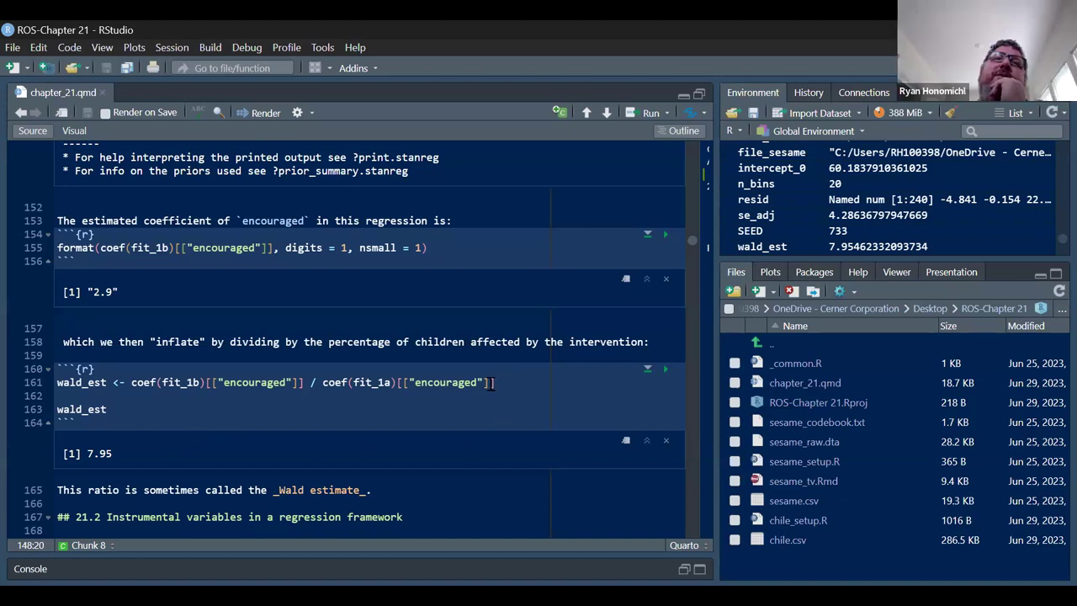
click(314, 383)
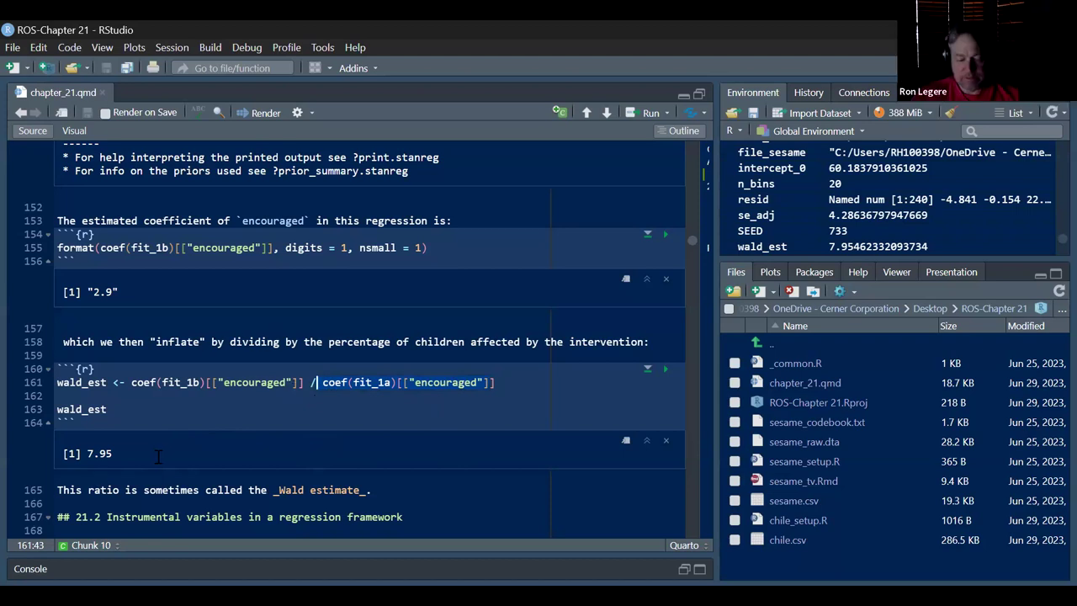
drag(117, 408, 6, 411)
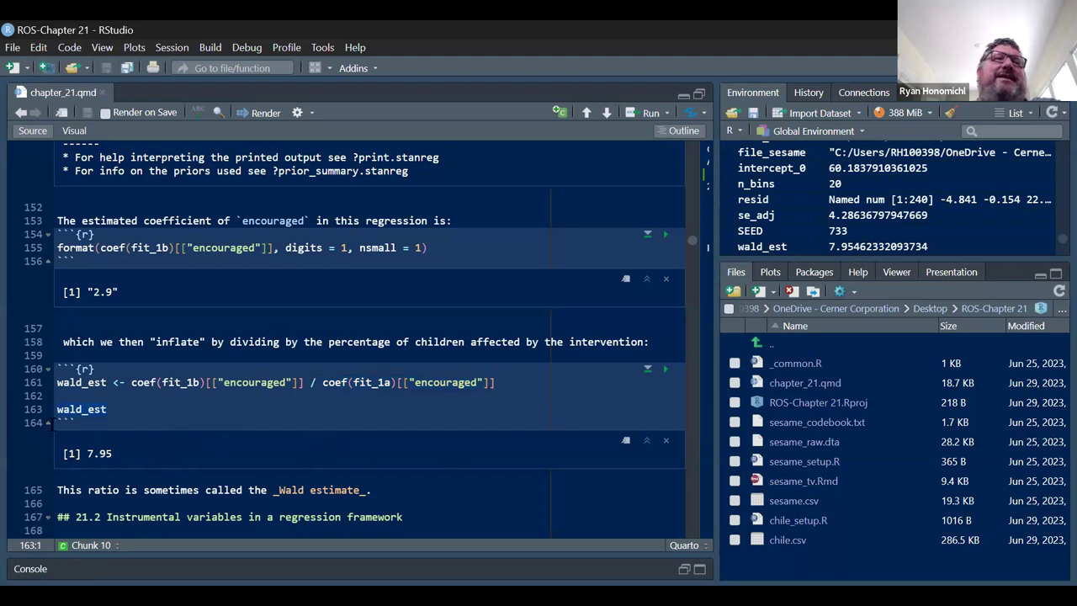
scroll(174, 350, down, 5)
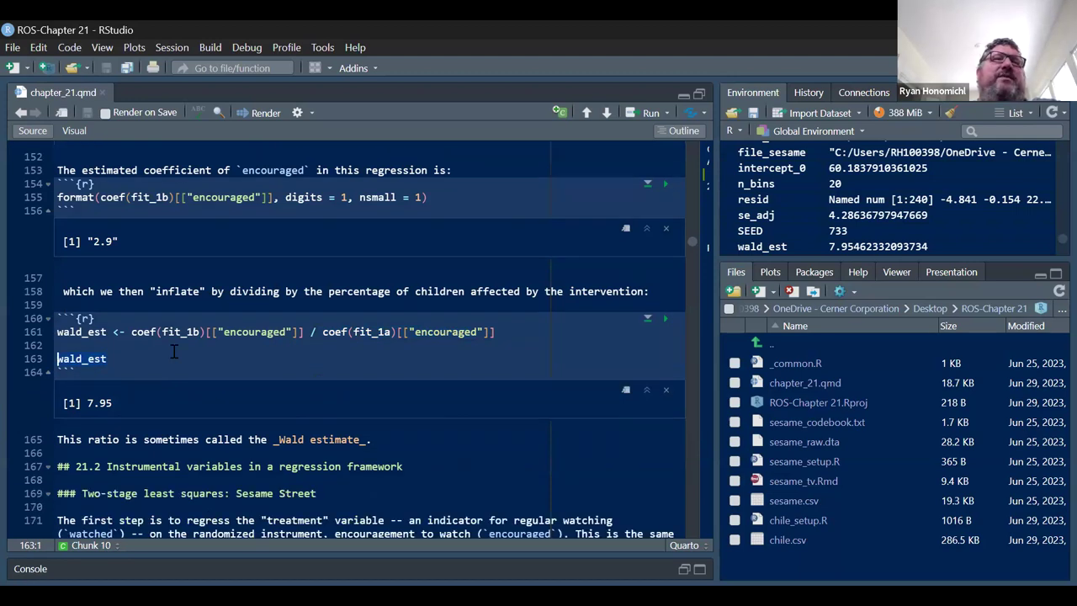
scroll(508, 270, down, 1)
scroll(508, 271, up, 1)
scroll(517, 265, down, 2)
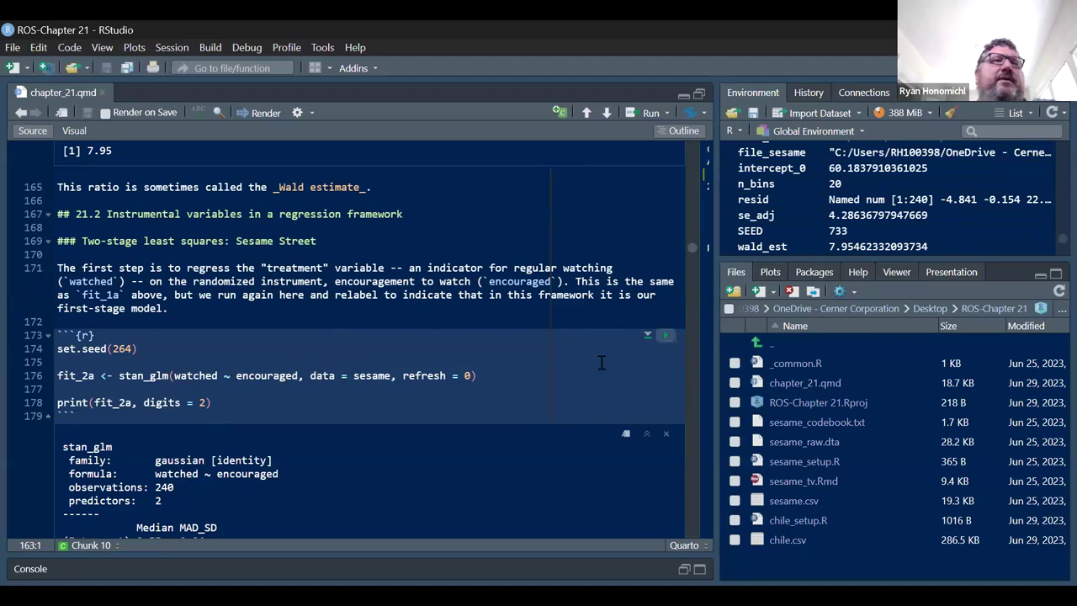
scroll(301, 370, down, 3)
scroll(172, 374, down, 2)
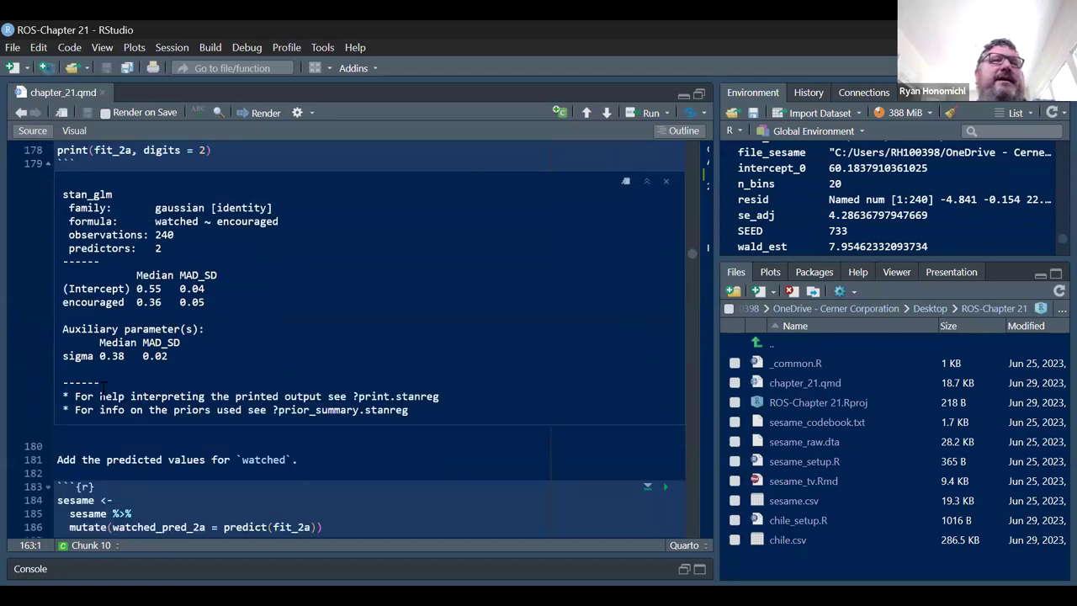
scroll(261, 327, up, 2)
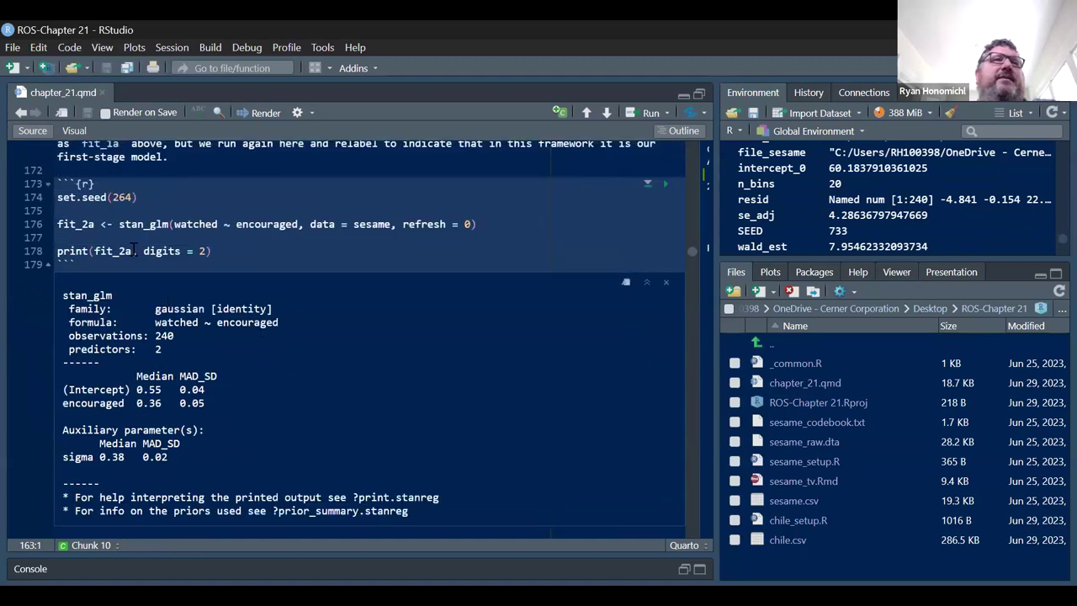
scroll(114, 252, down, 4)
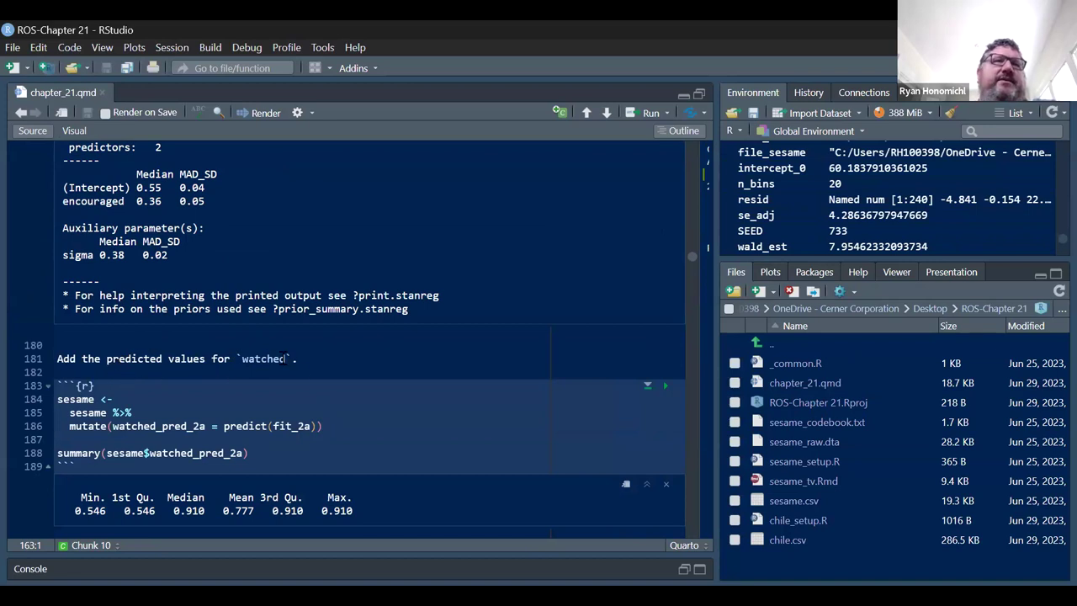
scroll(257, 370, up, 4)
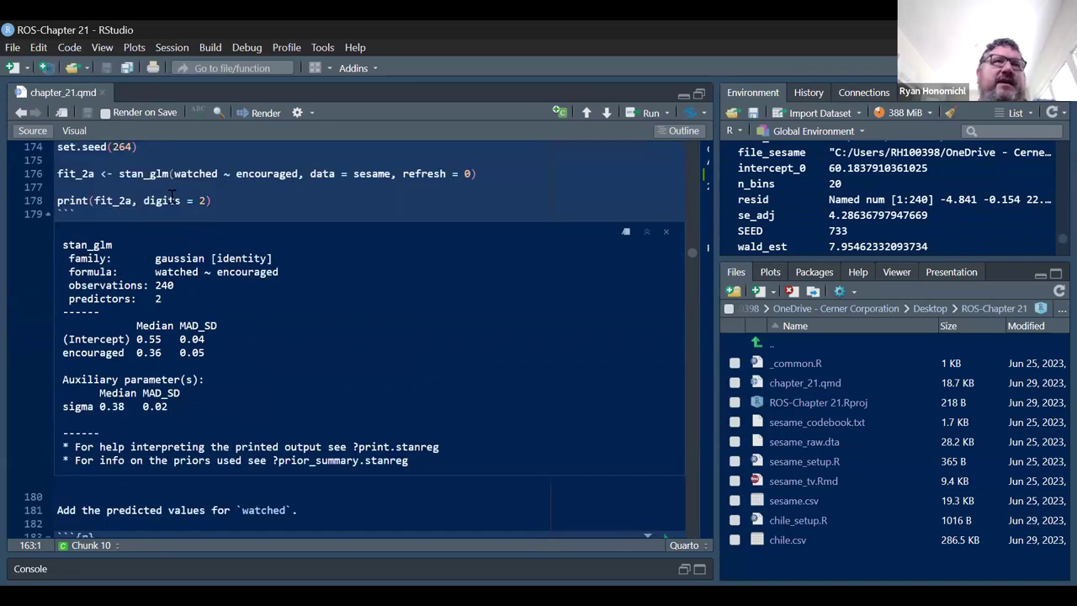
scroll(171, 182, down, 5)
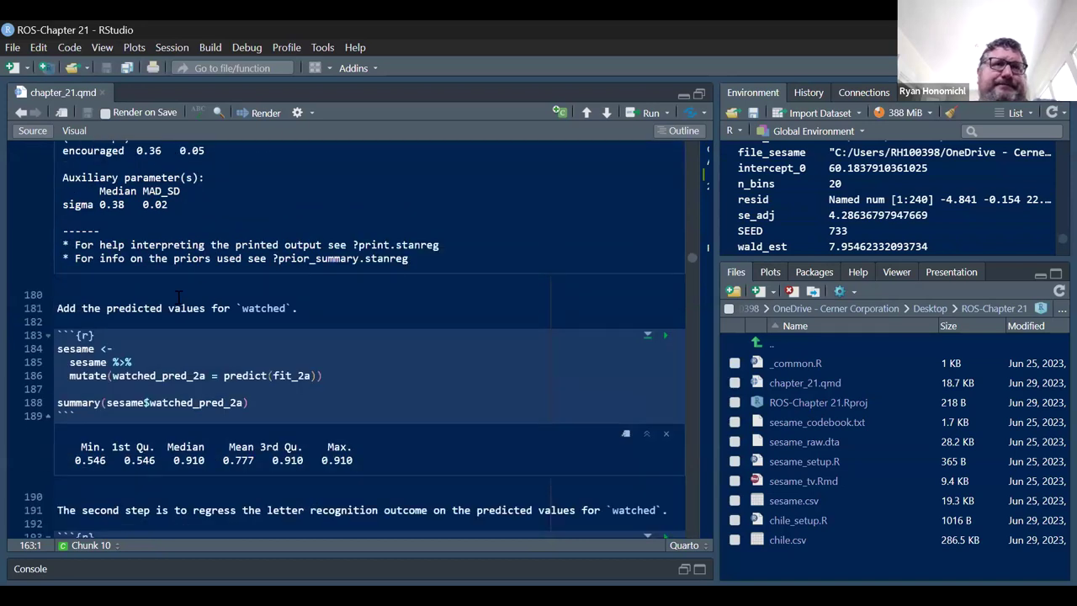
scroll(493, 369, down, 4)
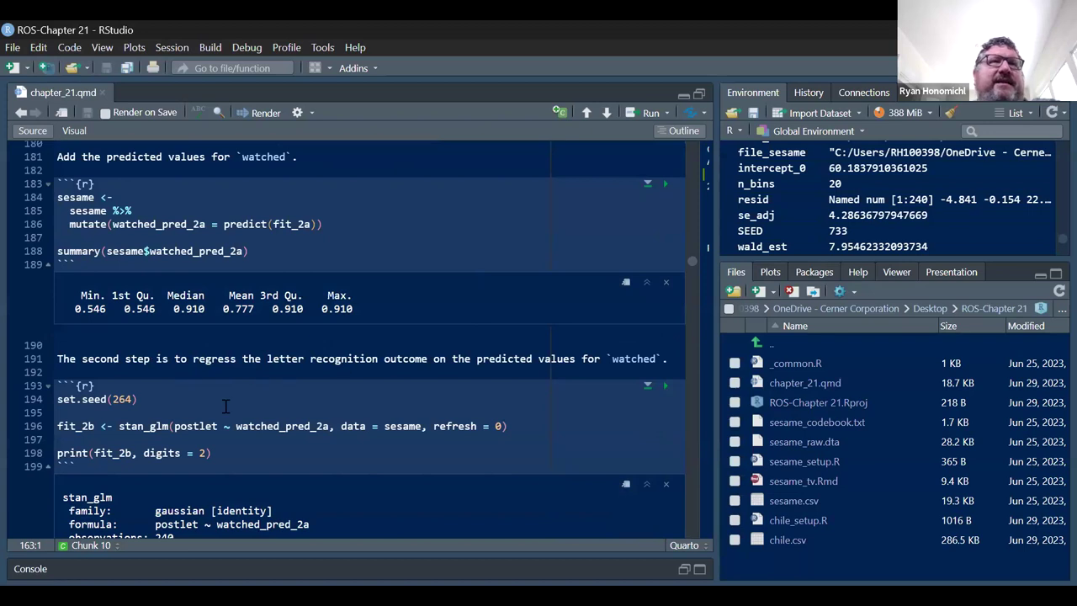
click(225, 424)
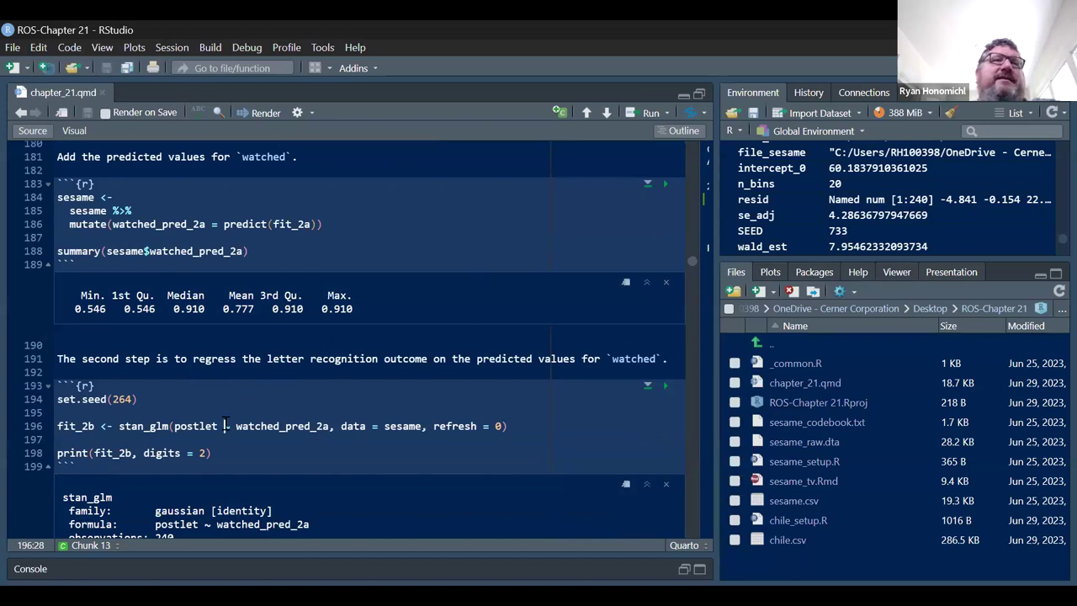
click(307, 426)
click(235, 426)
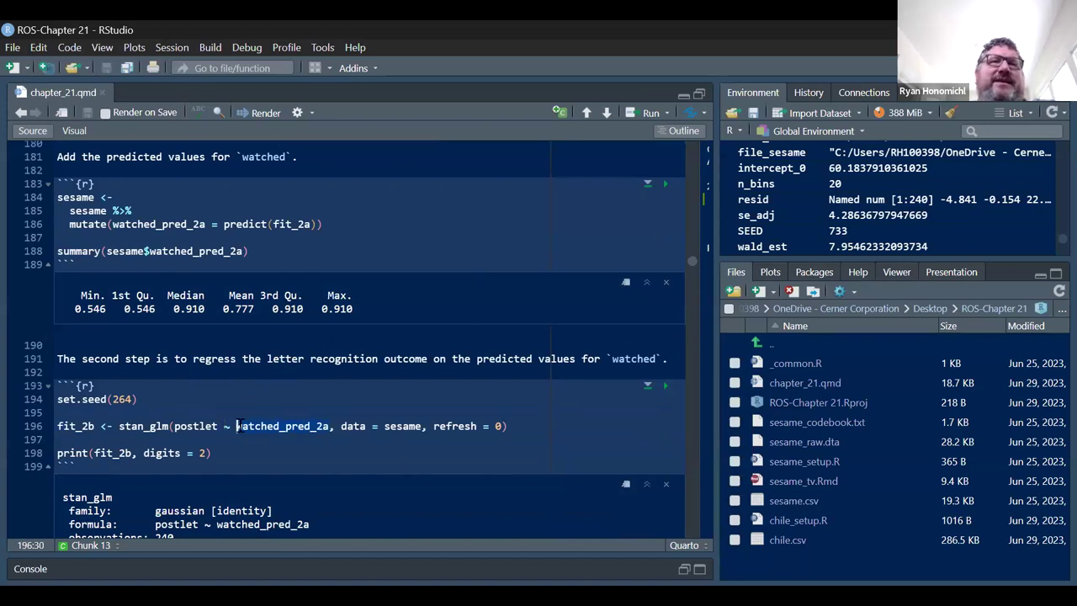
click(235, 426)
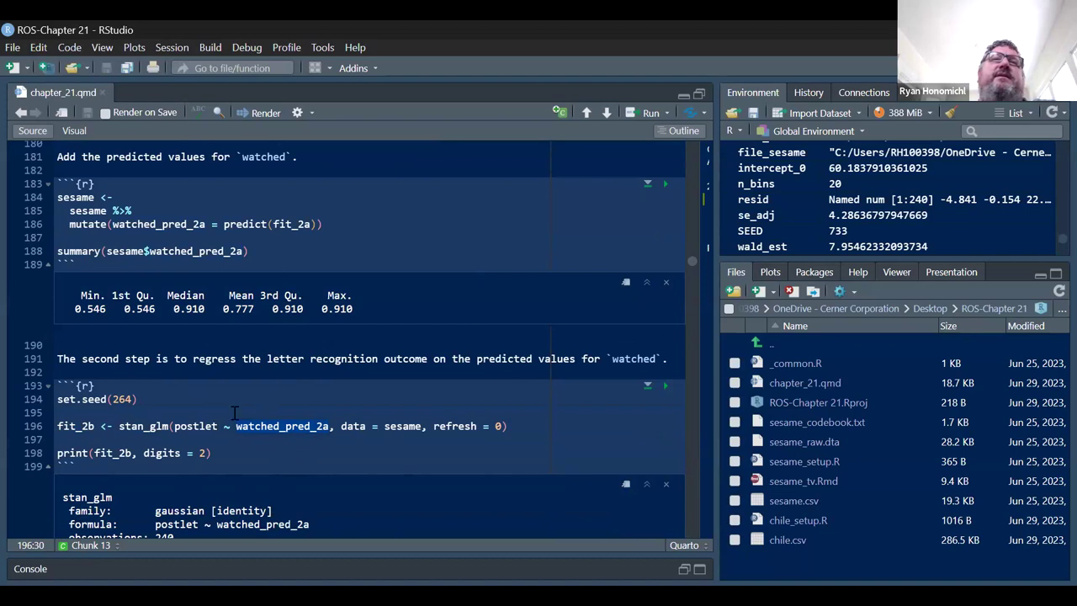
scroll(492, 422, down, 2)
scroll(492, 421, down, 3)
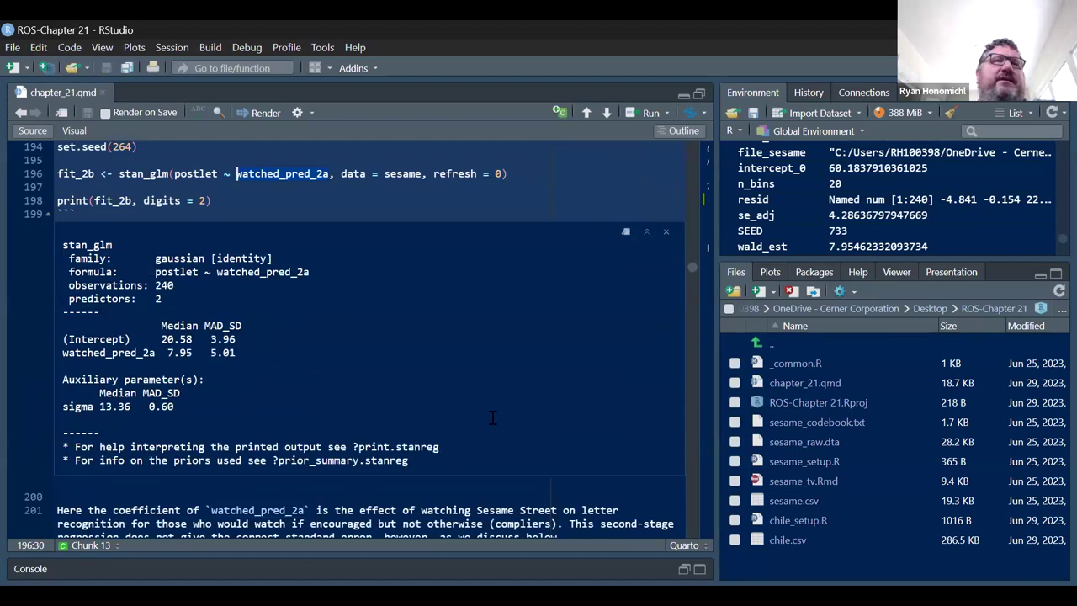
scroll(212, 373, up, 10)
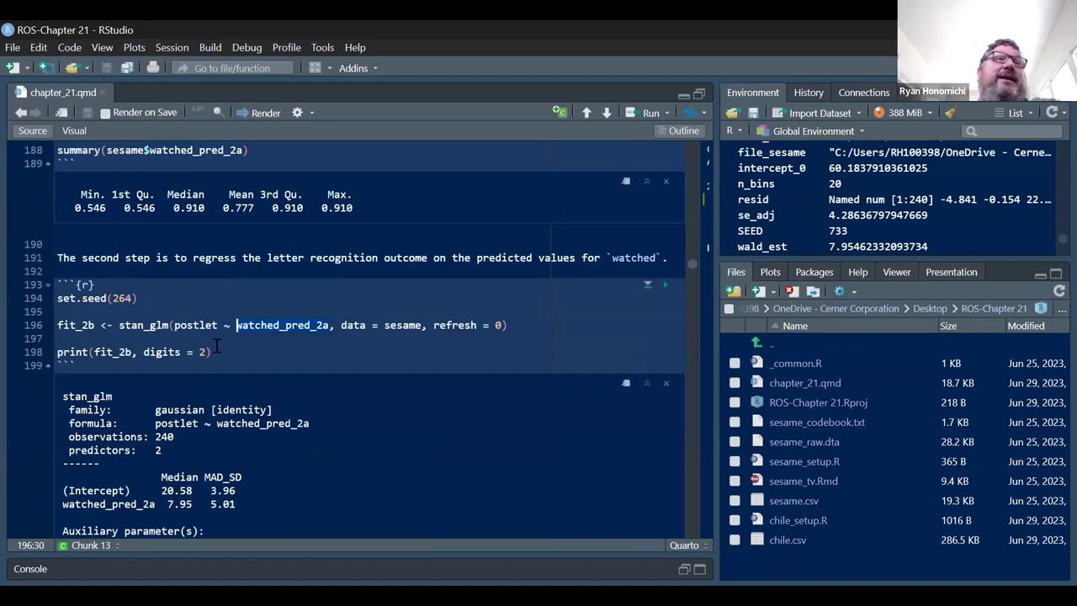
scroll(217, 345, up, 7)
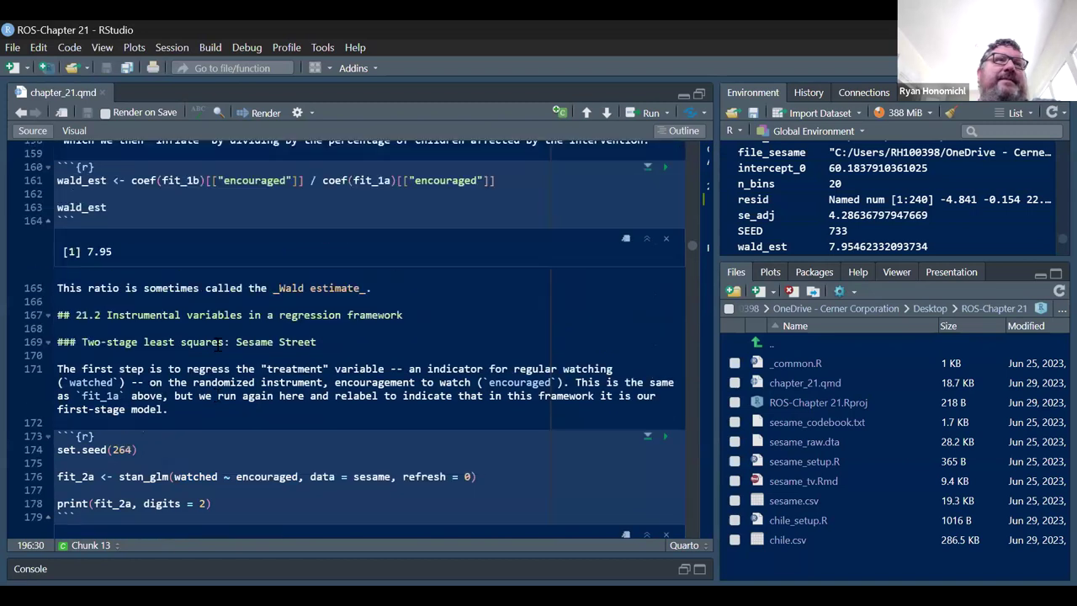
scroll(186, 316, down, 16)
scroll(186, 315, down, 12)
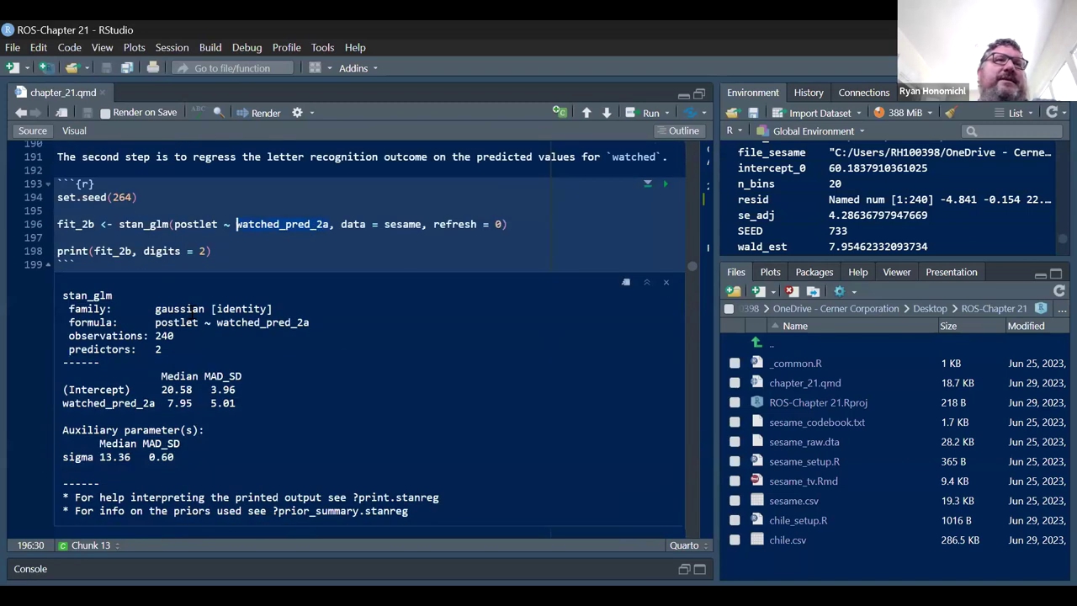
scroll(223, 275, up, 6)
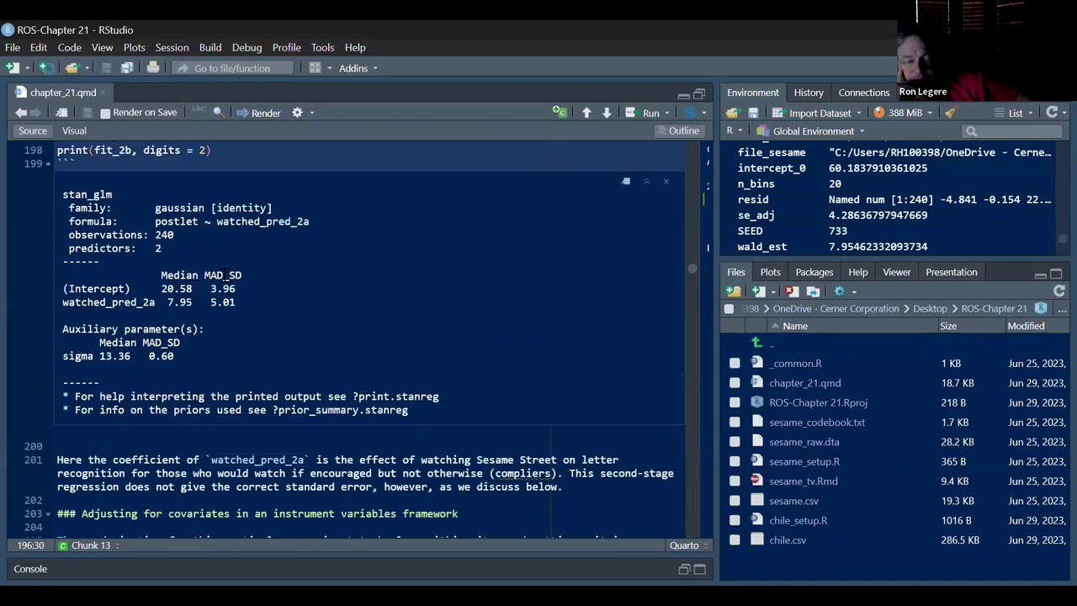
scroll(222, 275, down, 5)
scroll(225, 275, down, 4)
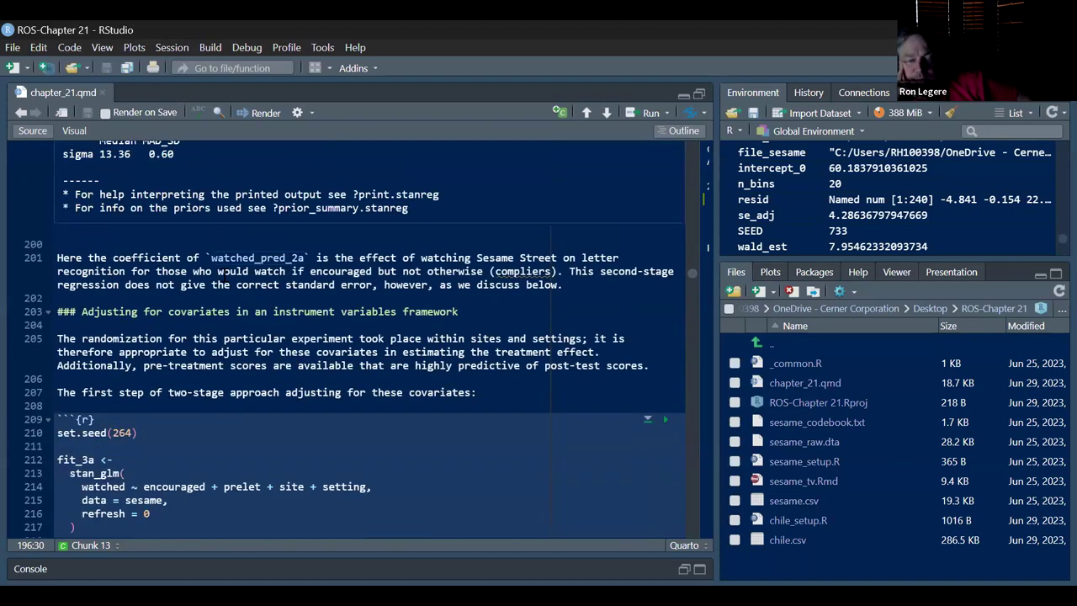
scroll(225, 272, down, 12)
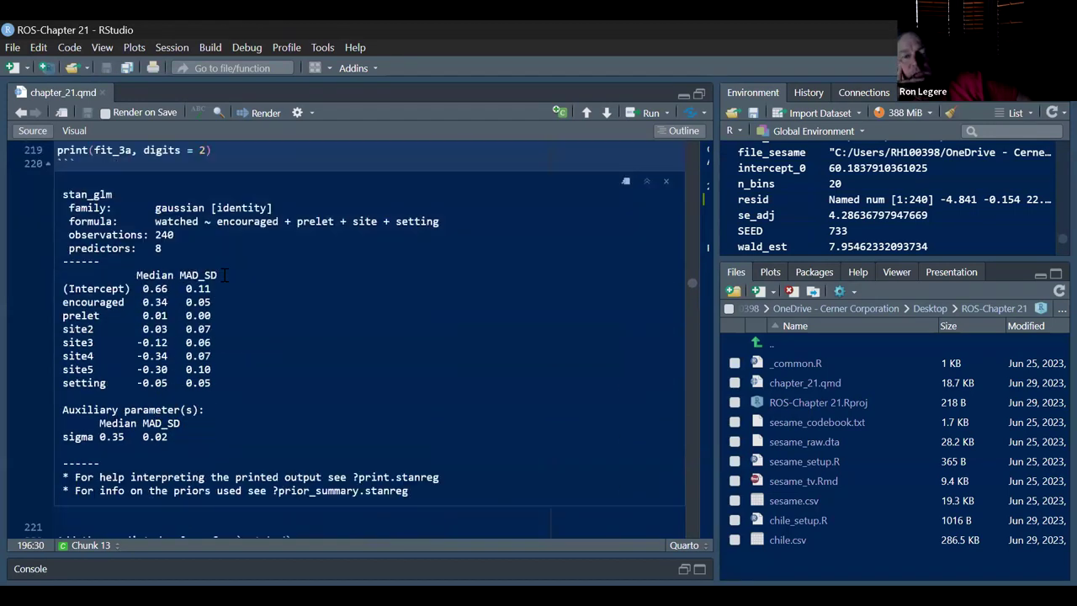
scroll(224, 275, up, 12)
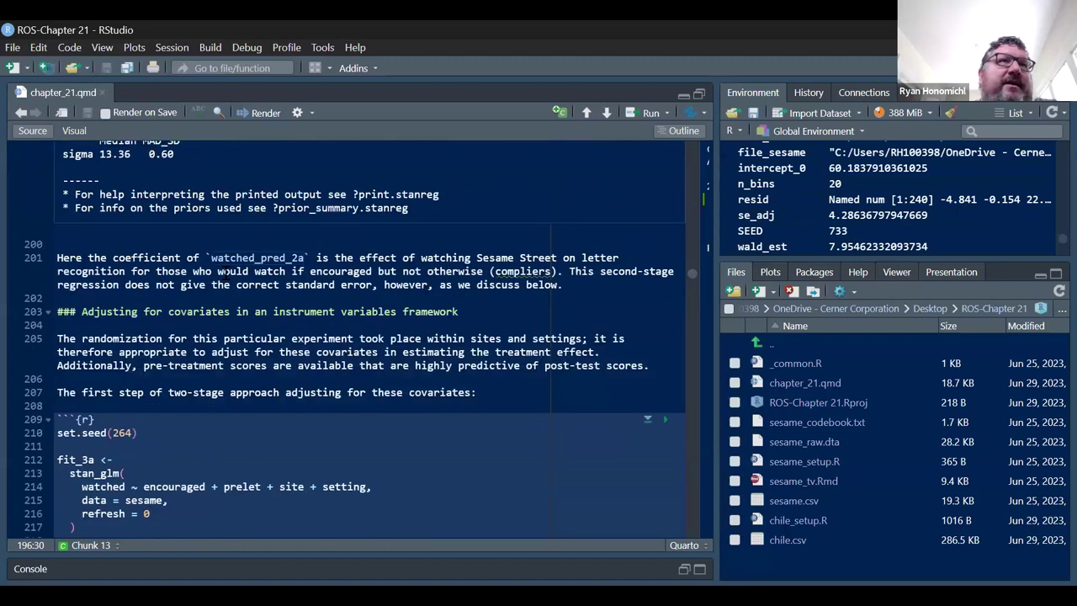
scroll(169, 320, up, 5)
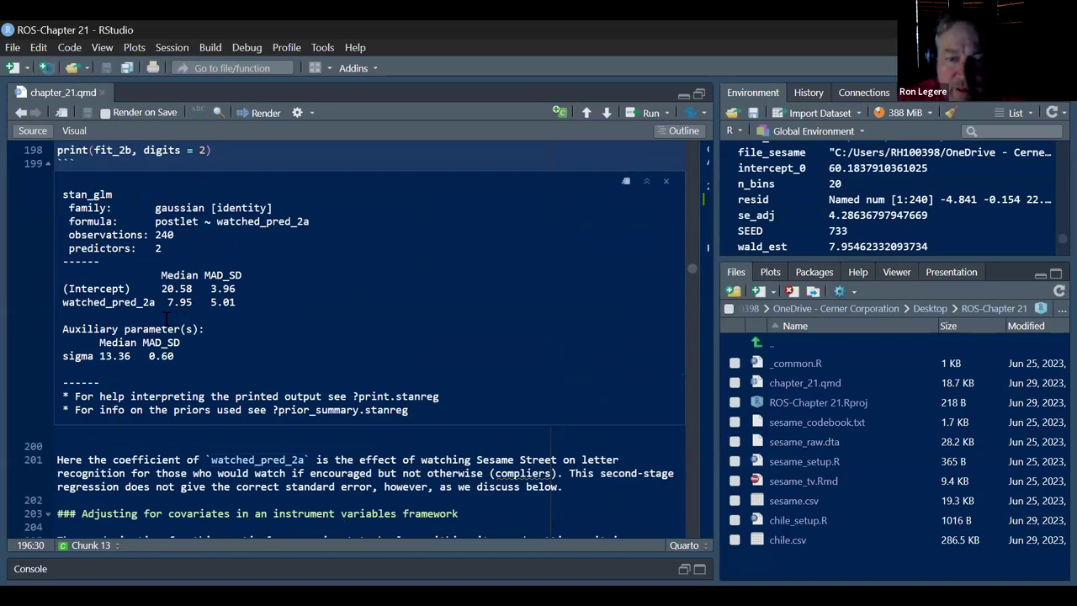
scroll(202, 330, up, 10)
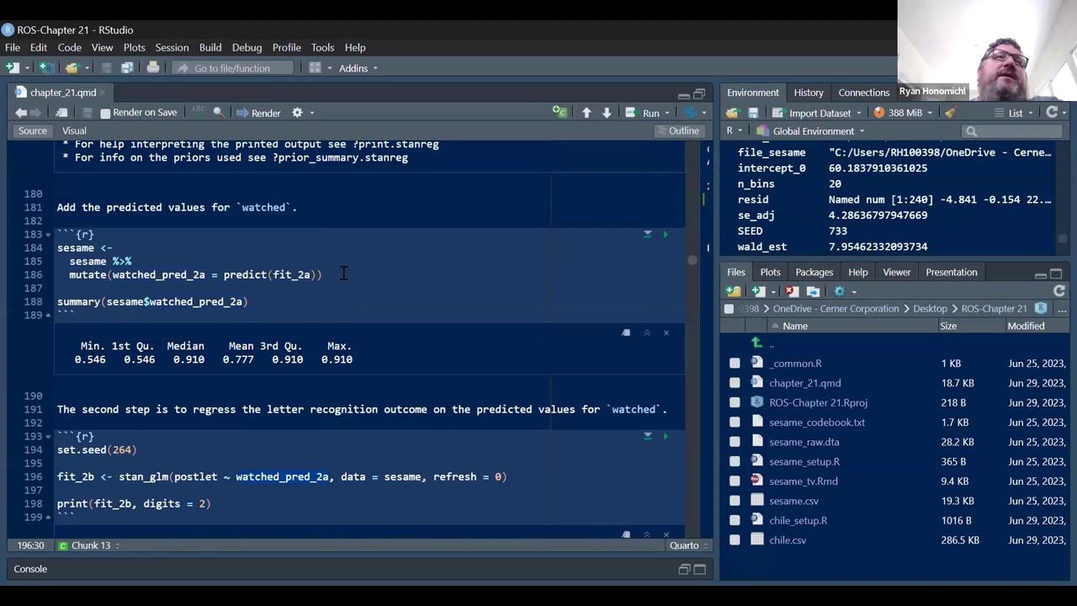
scroll(330, 276, down, 1)
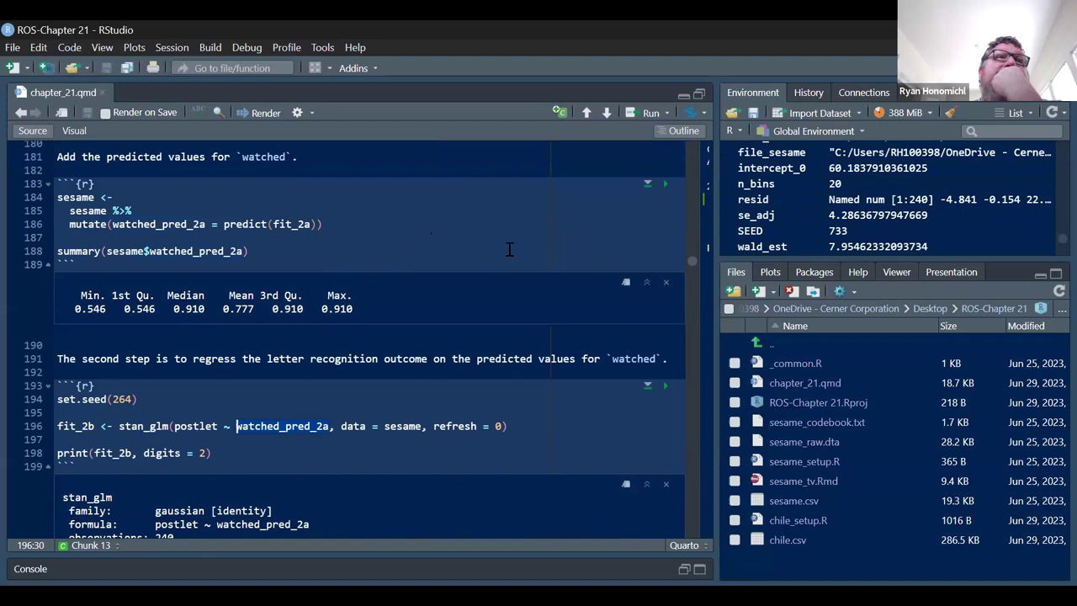
scroll(505, 256, up, 6)
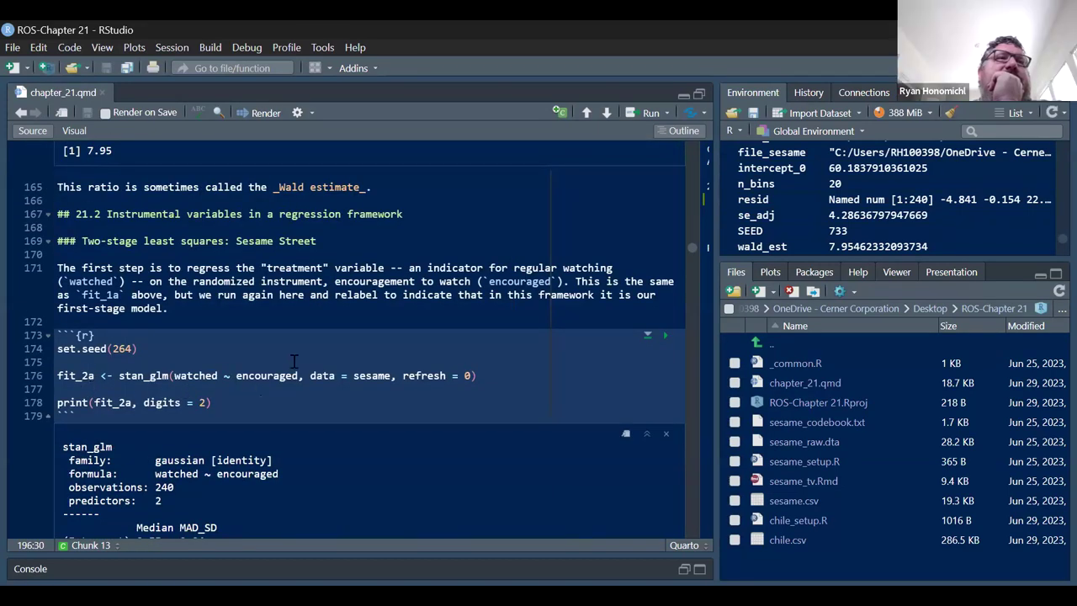
drag(217, 376, 175, 376)
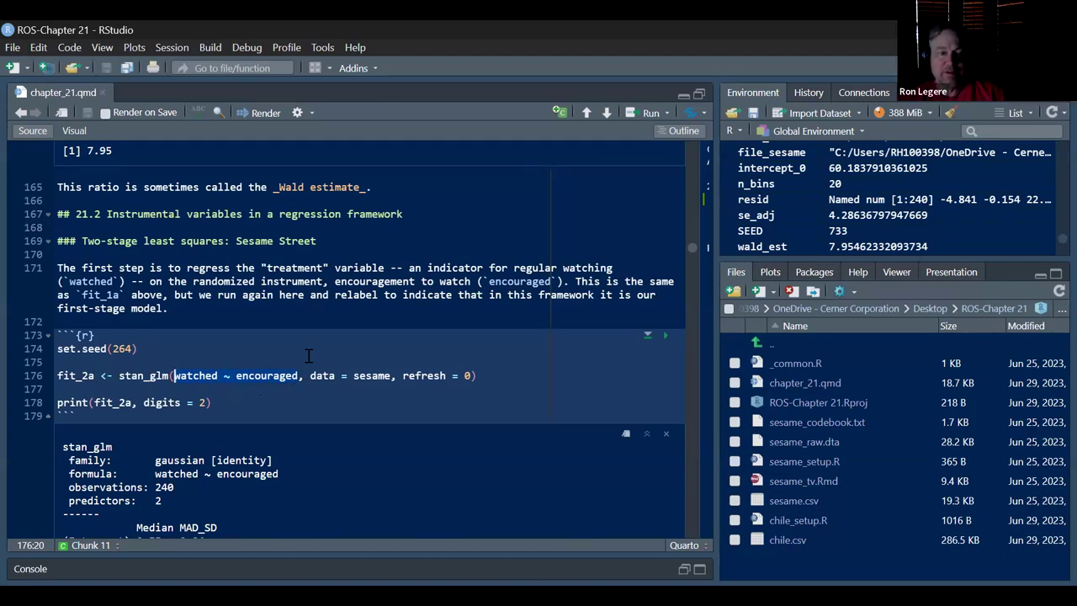
scroll(158, 407, down, 6)
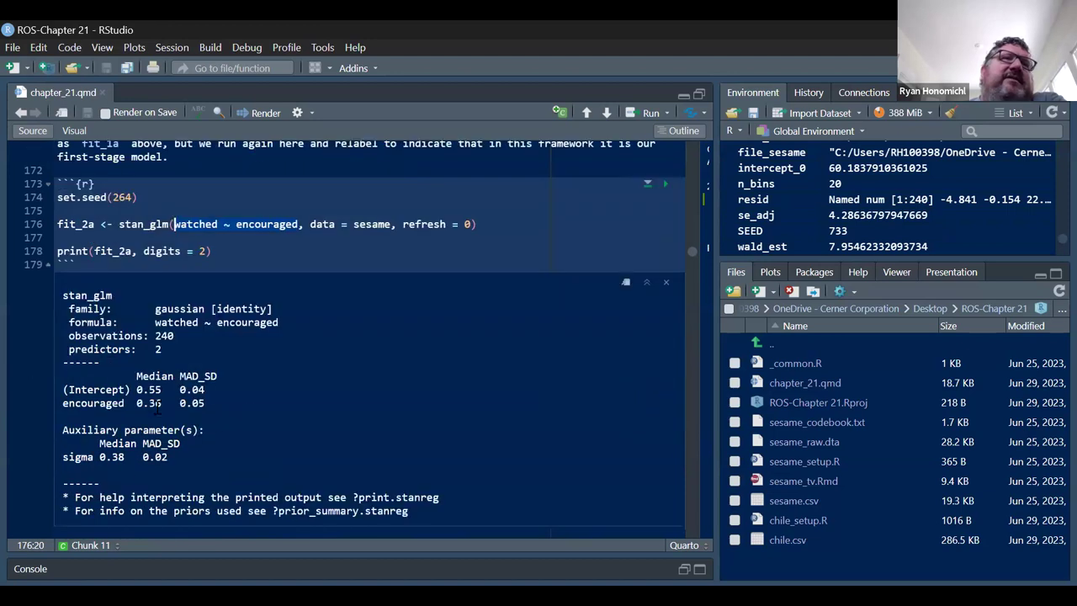
scroll(138, 411, down, 7)
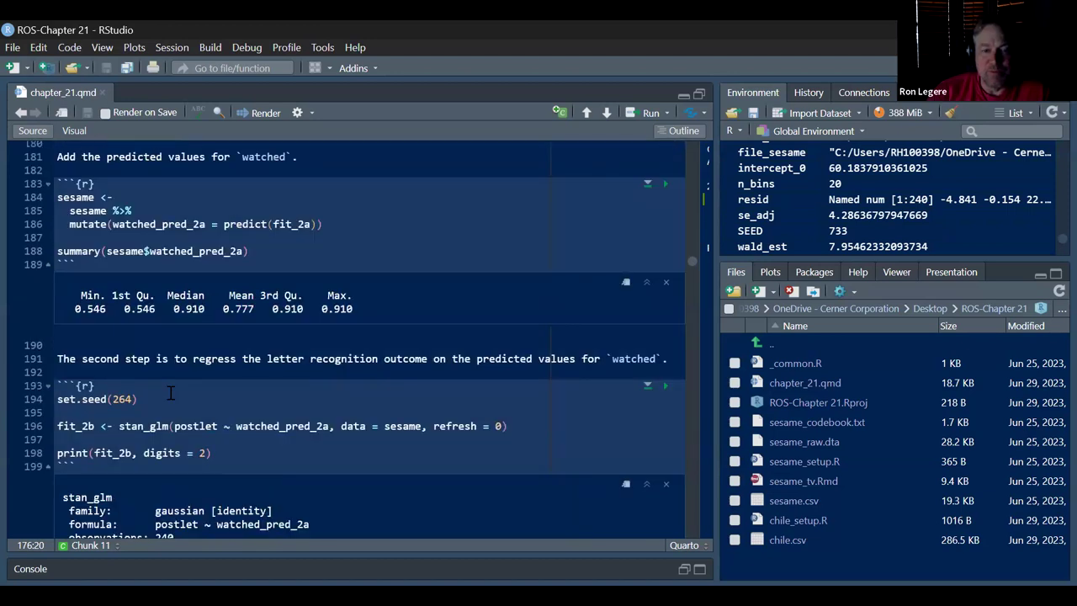
scroll(174, 389, up, 11)
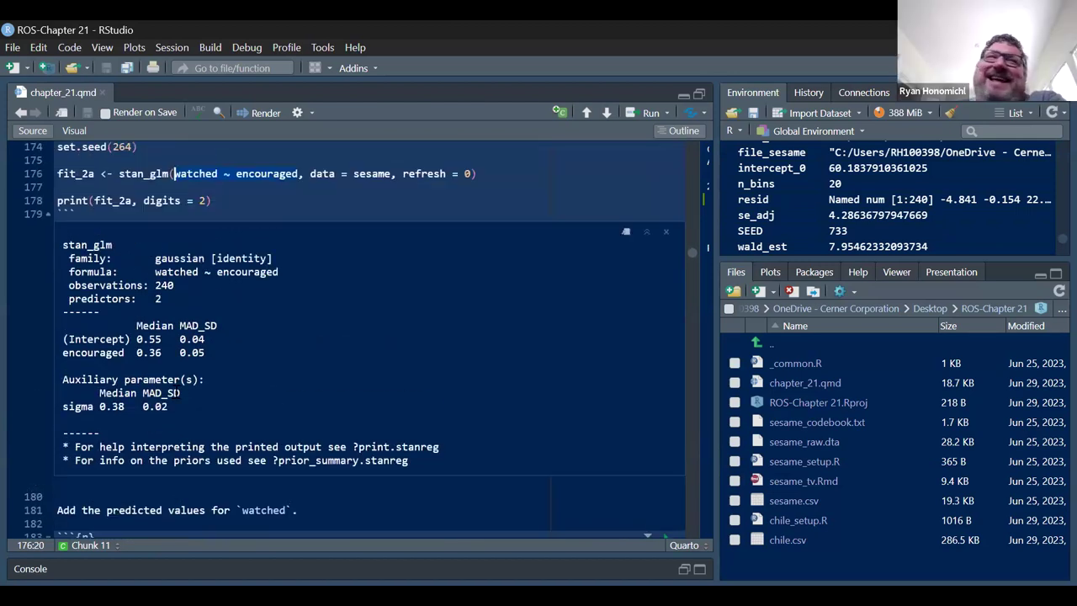
scroll(177, 394, down, 11)
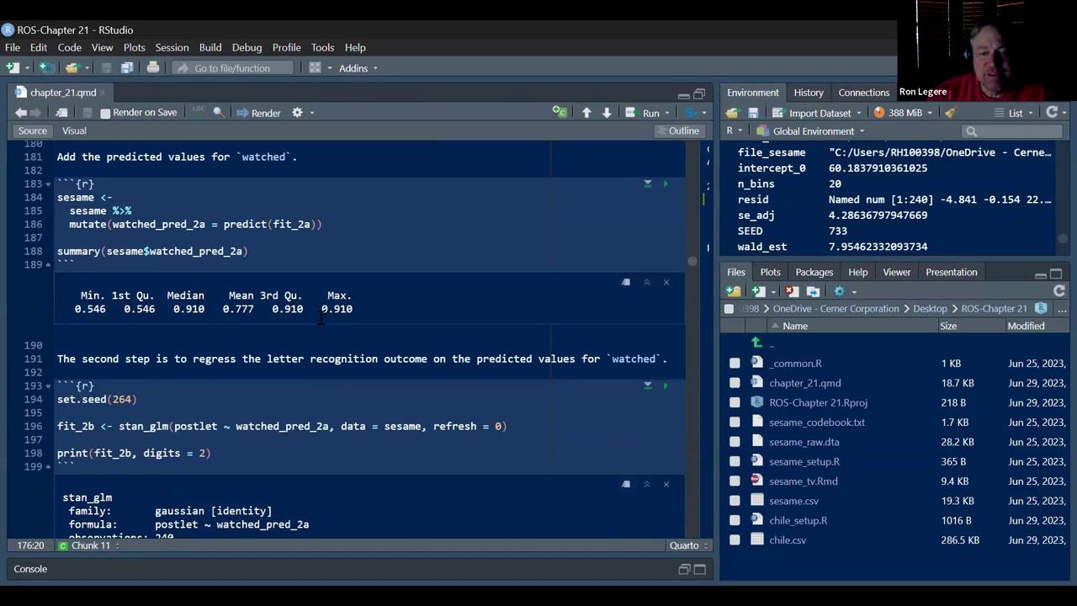
scroll(321, 316, up, 2)
scroll(326, 317, up, 6)
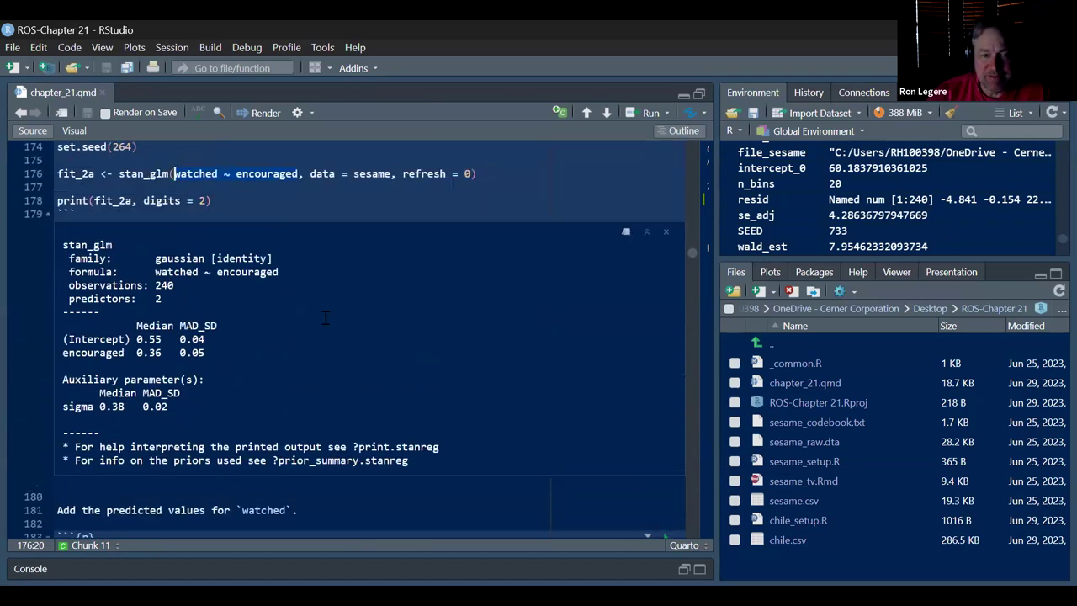
scroll(327, 322, down, 4)
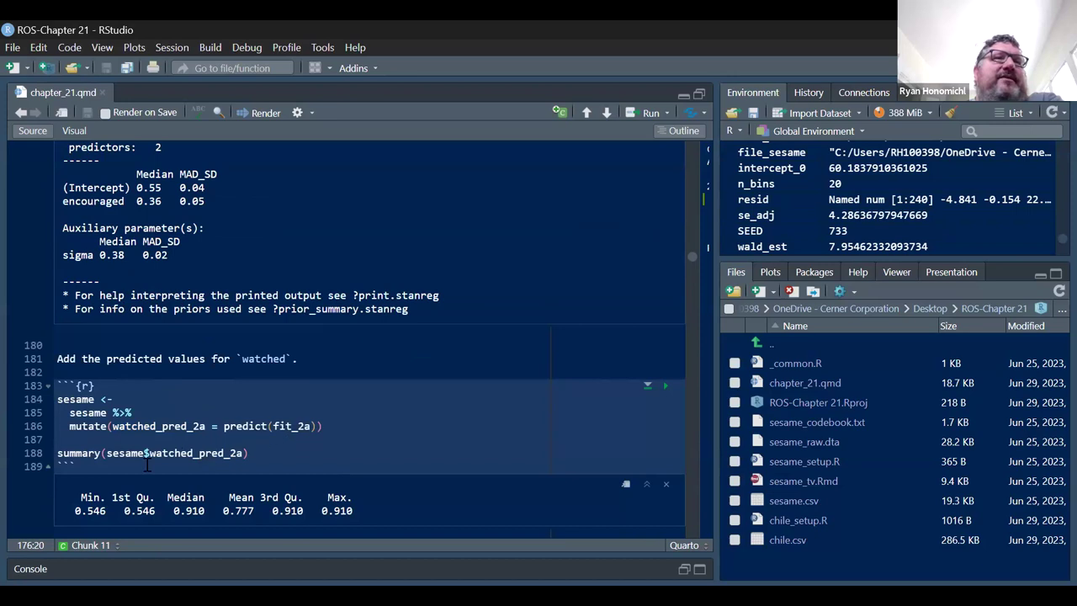
Point at the watched_pred_2a summary on line 188, then scroll past fit_2b to the fit_3a chunk
scroll(208, 460, down, 2)
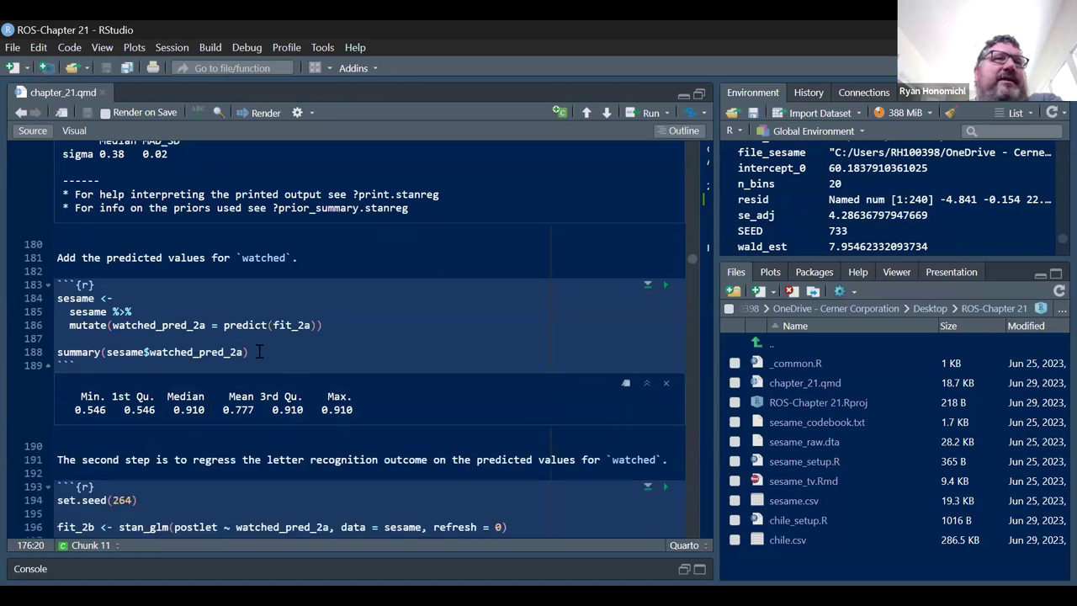
click(106, 352)
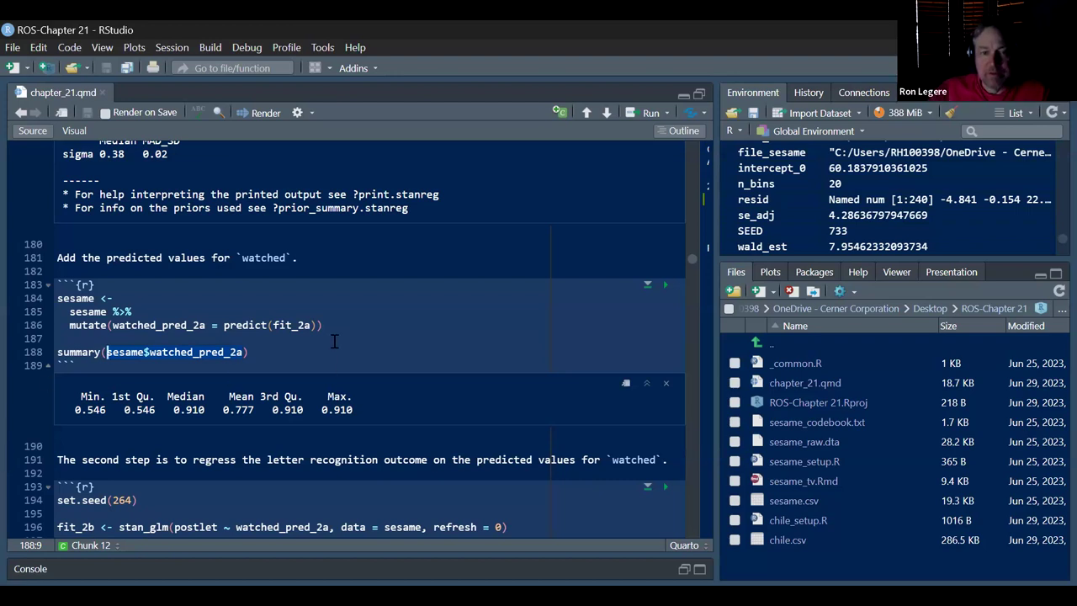
scroll(337, 341, down, 5)
scroll(313, 294, down, 6)
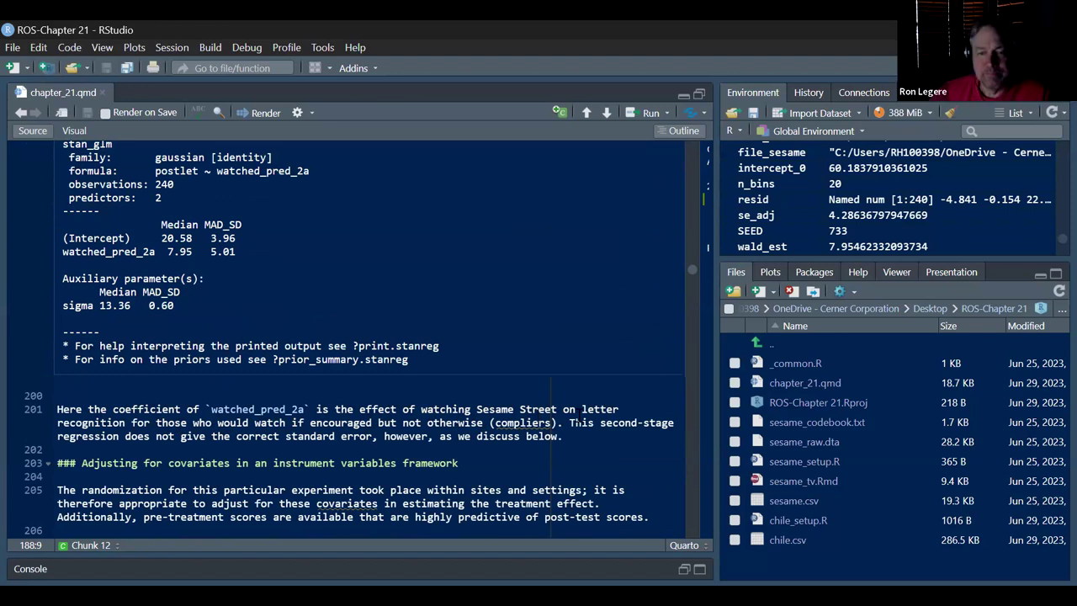
scroll(597, 408, down, 3)
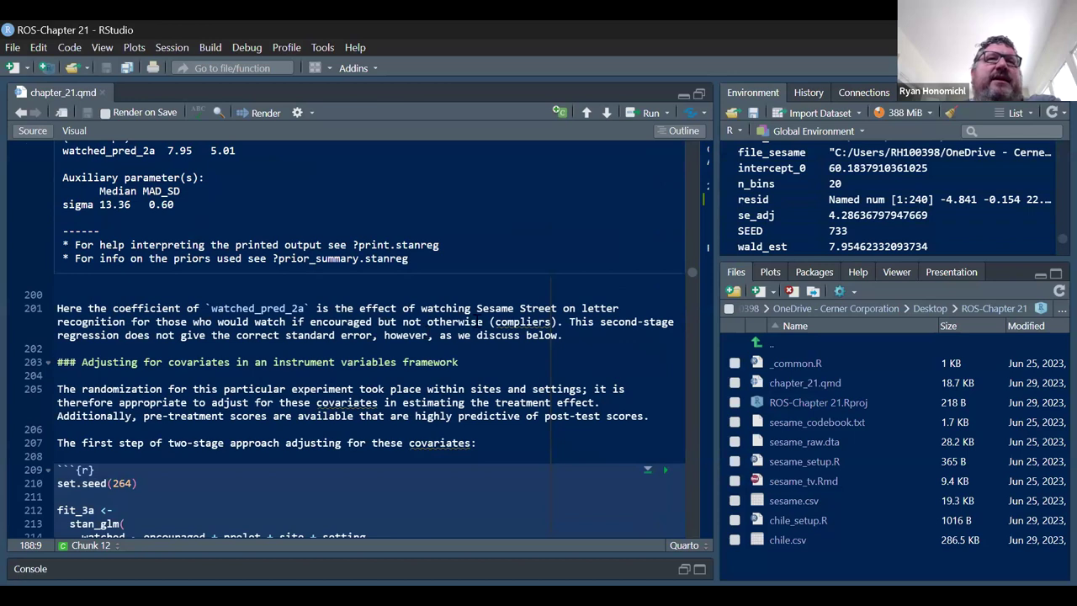
scroll(168, 322, down, 5)
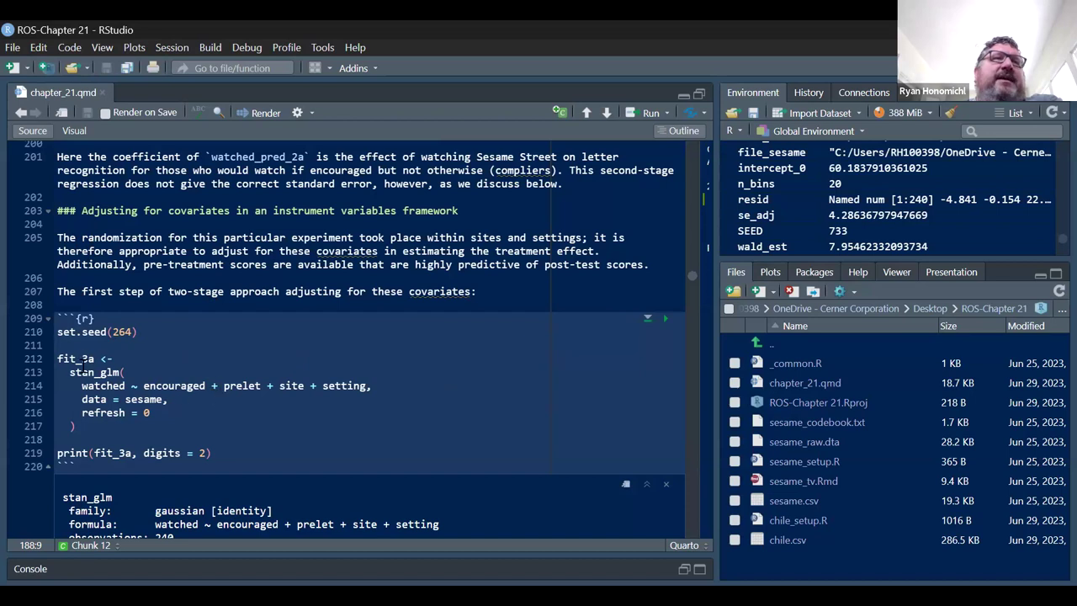
Step through the prelet, site and setting terms in the fit_3a formula on line 214
click(257, 387)
click(223, 386)
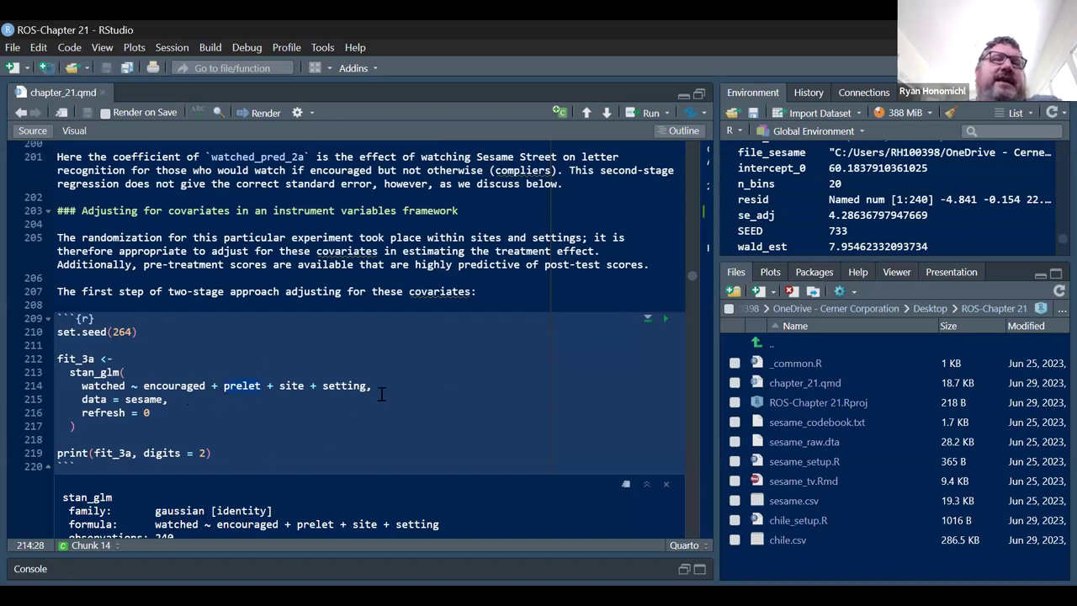
click(276, 386)
key(Right)
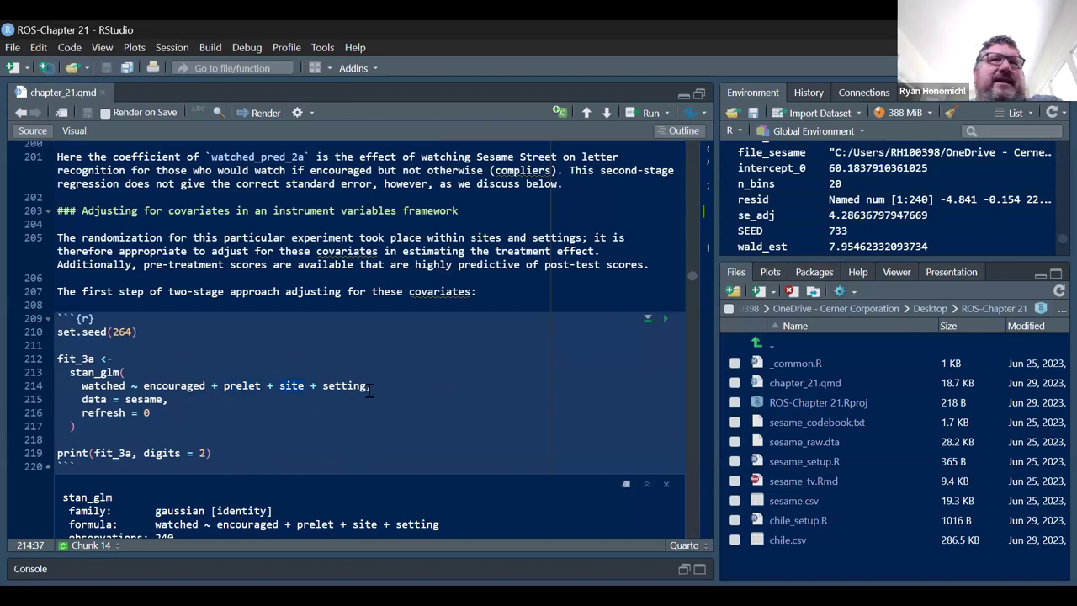
click(317, 386)
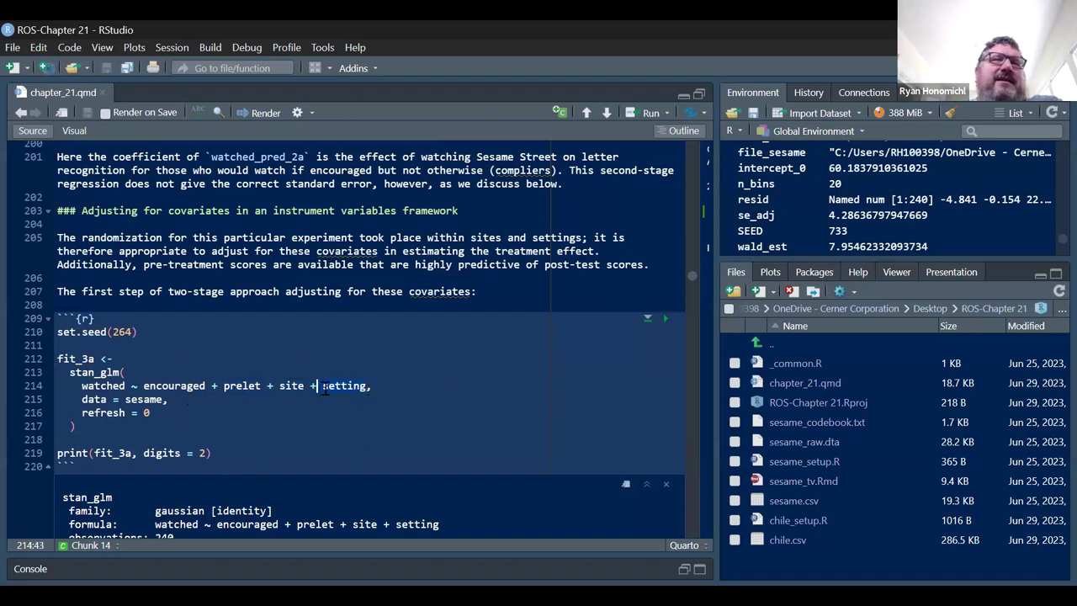
Scroll to fit_3a's output: encouraged 0.34, prelet 0.01, setting -0.05, sigma 0.35
scroll(325, 390, down, 4)
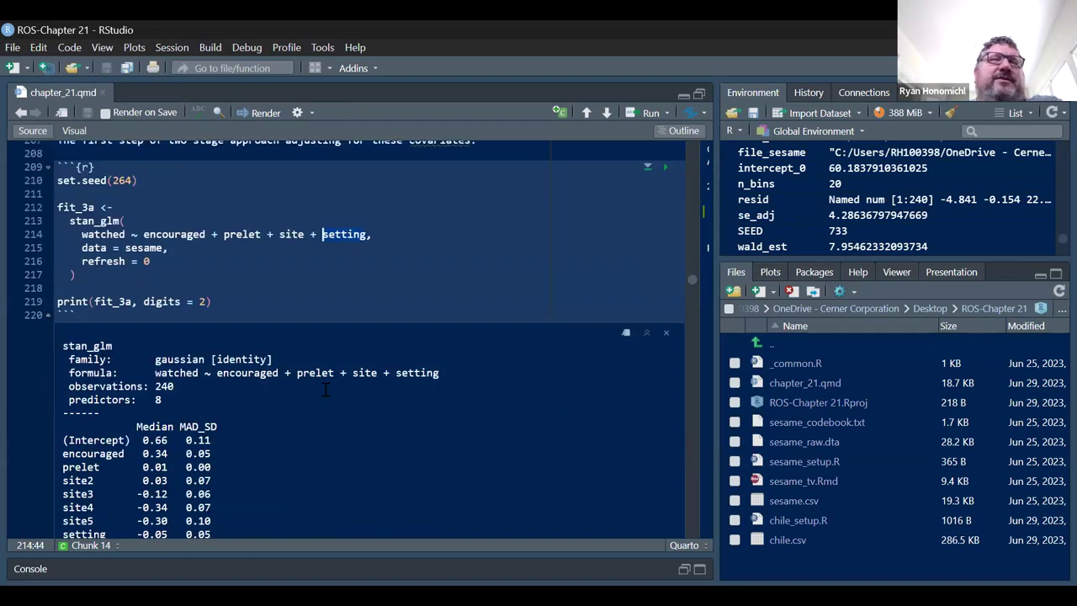
scroll(325, 390, down, 3)
scroll(326, 389, down, 5)
scroll(326, 389, up, 5)
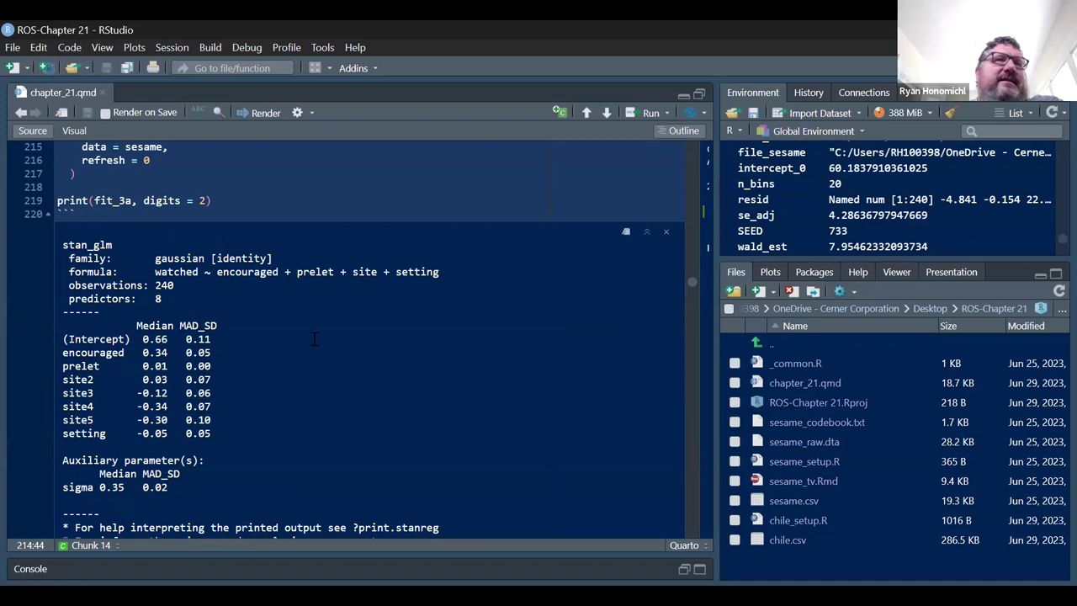
scroll(123, 341, up, 3)
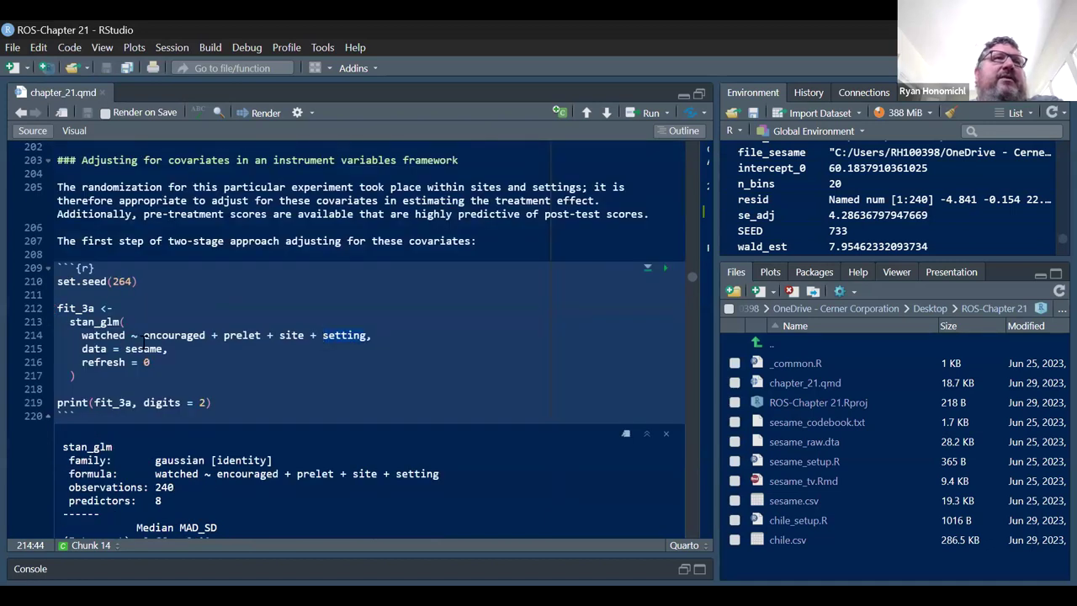
scroll(132, 345, up, 8)
scroll(134, 345, up, 2)
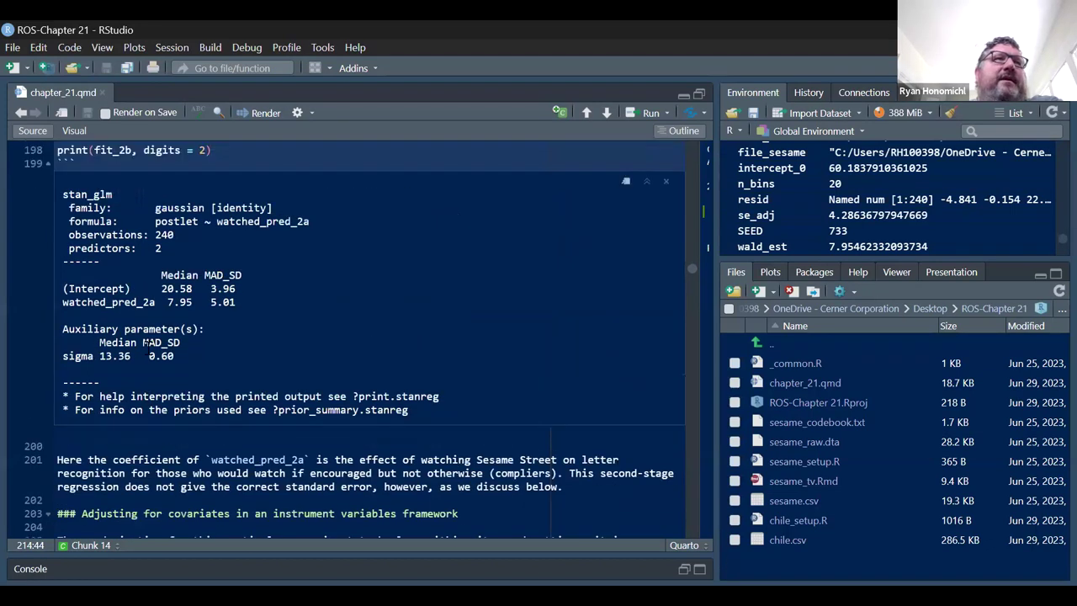
scroll(148, 344, down, 2)
scroll(148, 347, up, 15)
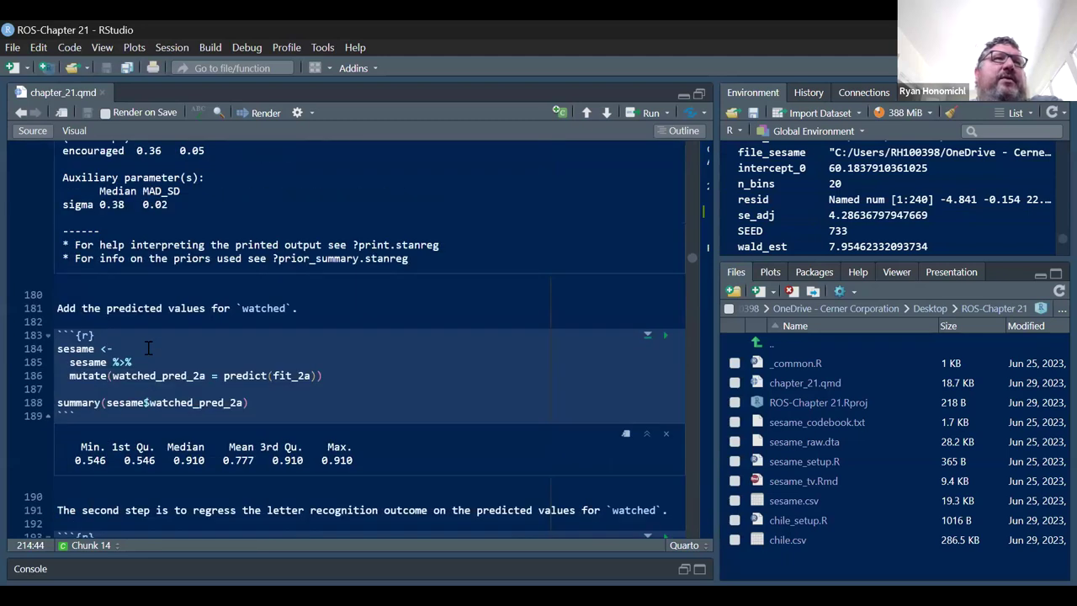
scroll(148, 347, up, 10)
scroll(151, 349, up, 13)
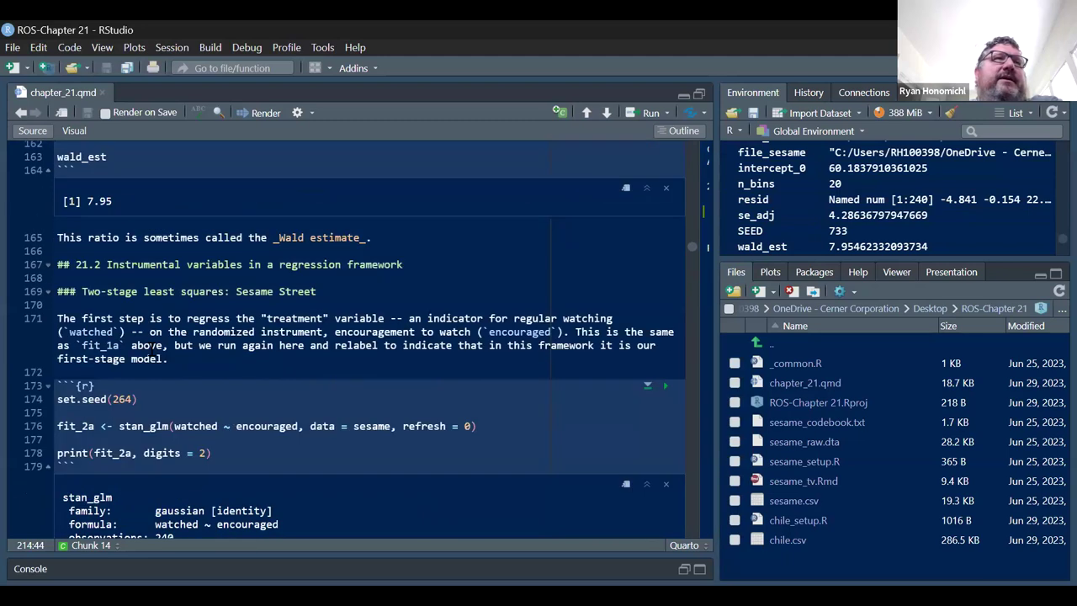
scroll(151, 349, down, 11)
scroll(151, 349, down, 2)
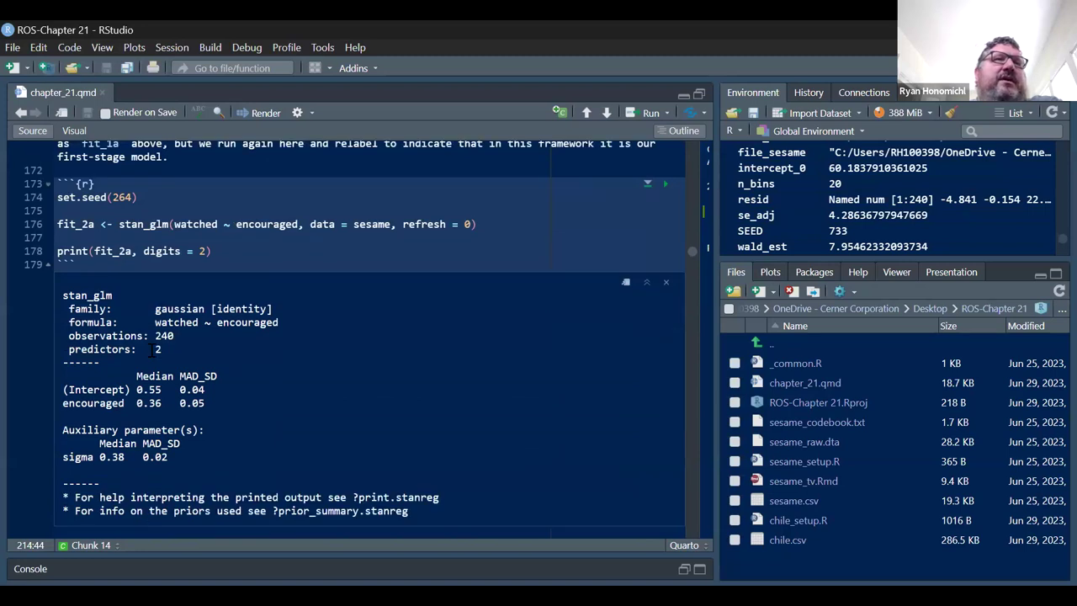
scroll(154, 350, down, 20)
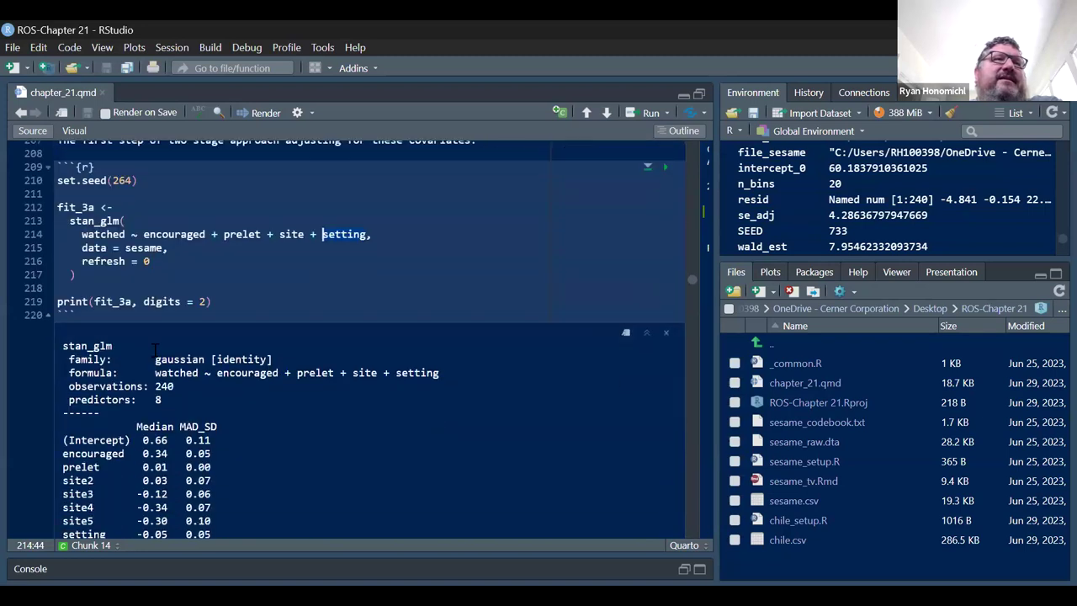
Select 0.34 in fit_3a's output, then highlight the watched_pred_3a summary (min 0.216, max 1.147)
scroll(154, 350, down, 2)
drag(168, 403, 142, 403)
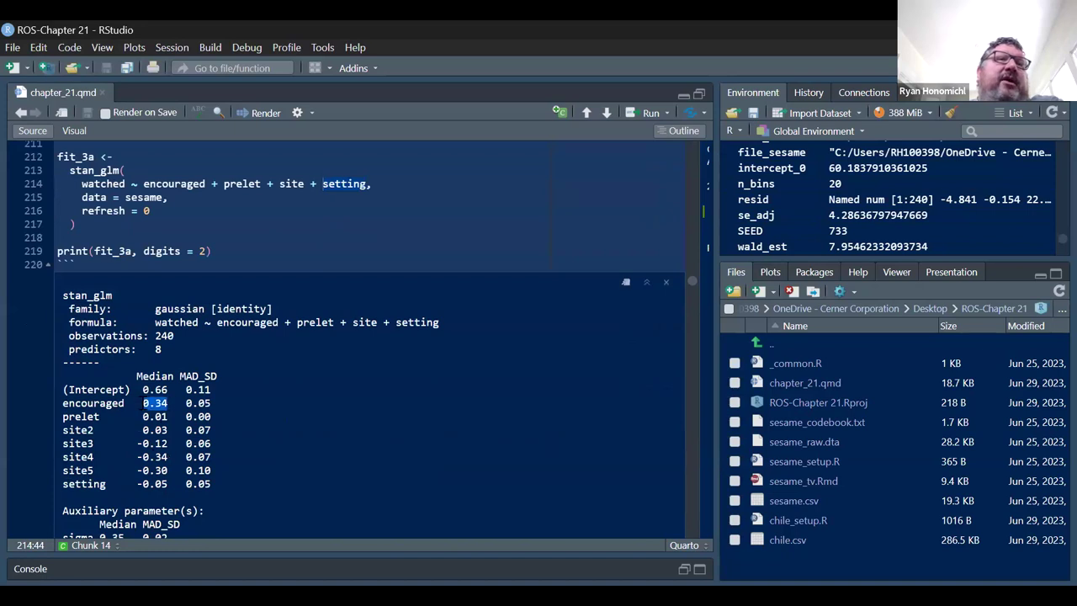
scroll(307, 404, down, 8)
scroll(311, 402, down, 2)
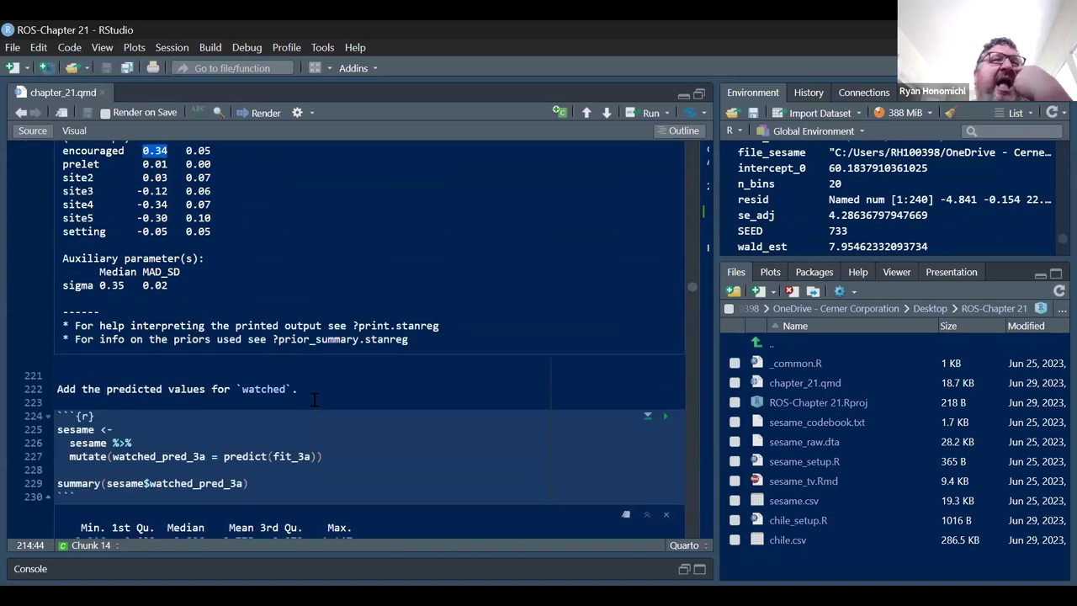
scroll(590, 429, down, 2)
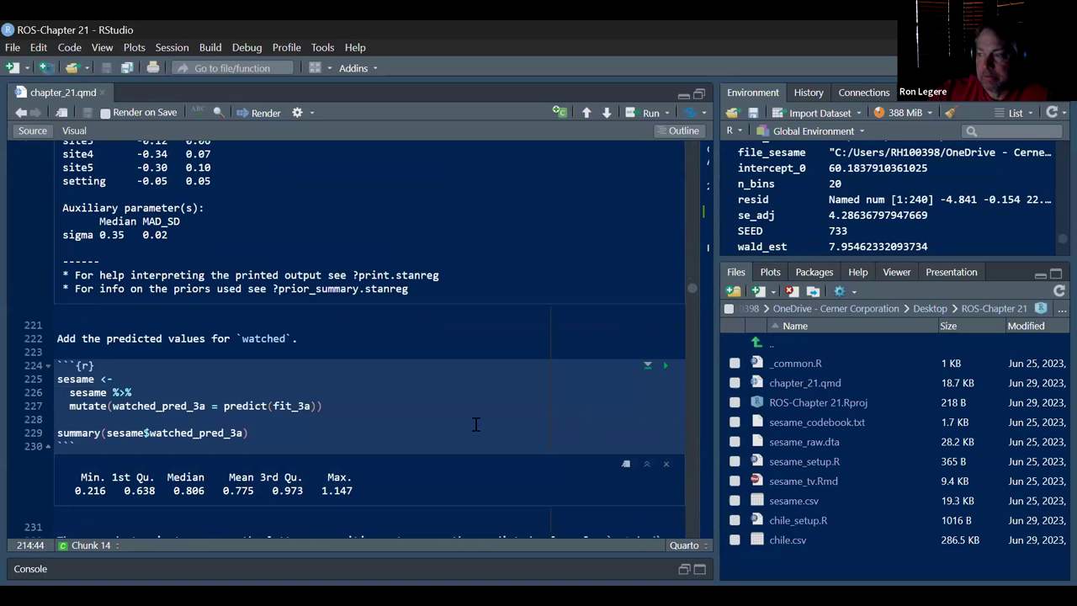
scroll(104, 374, down, 4)
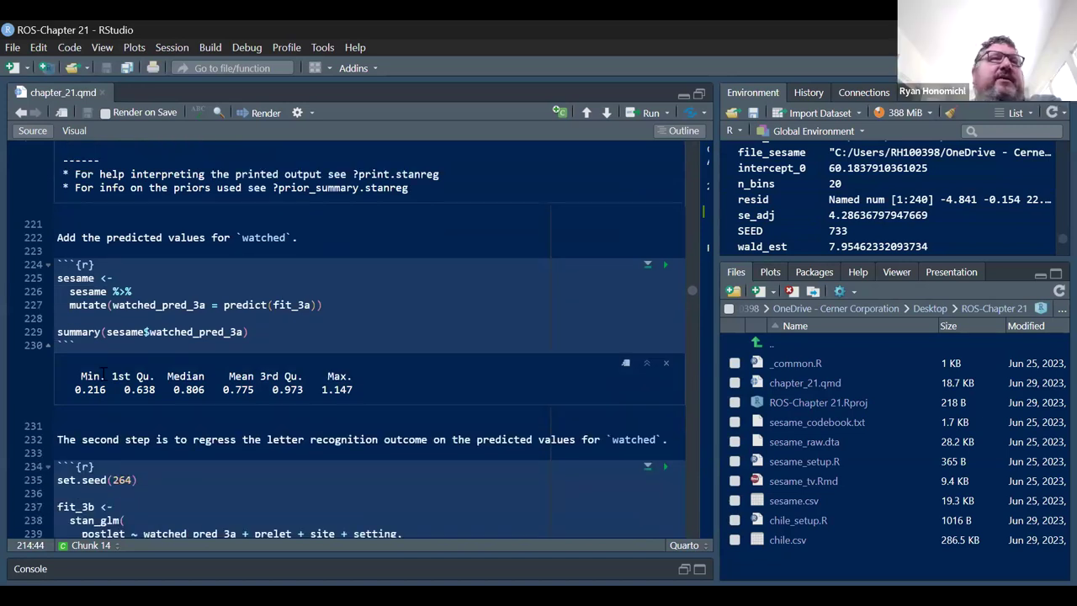
drag(395, 393, 56, 392)
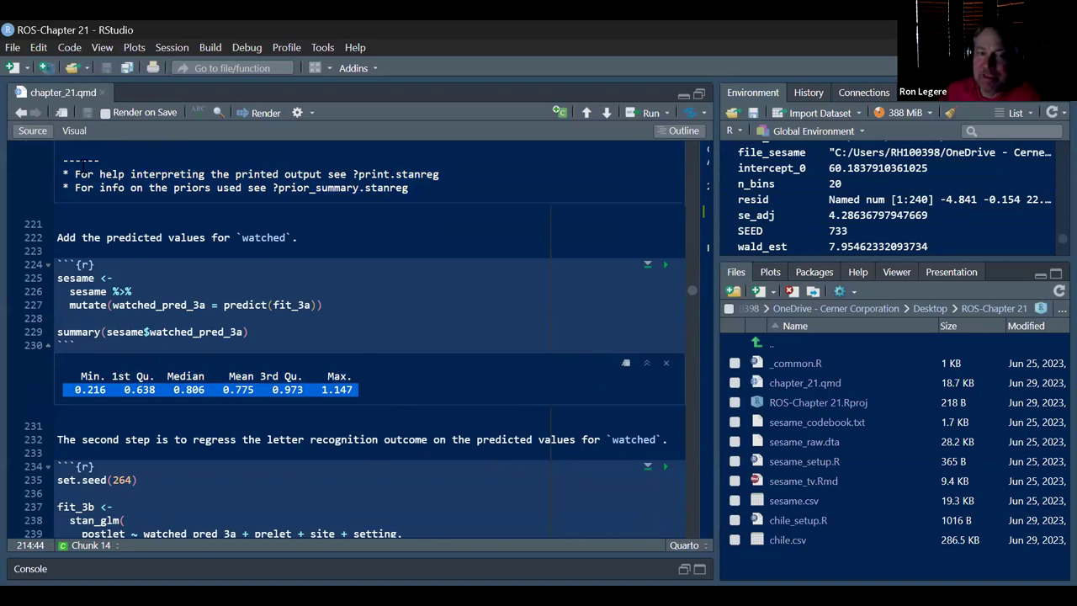
Highlight fit_3b's control predictors and scroll to its output: watched_pred_3a 14.08, prelet 0.70
scroll(173, 286, down, 3)
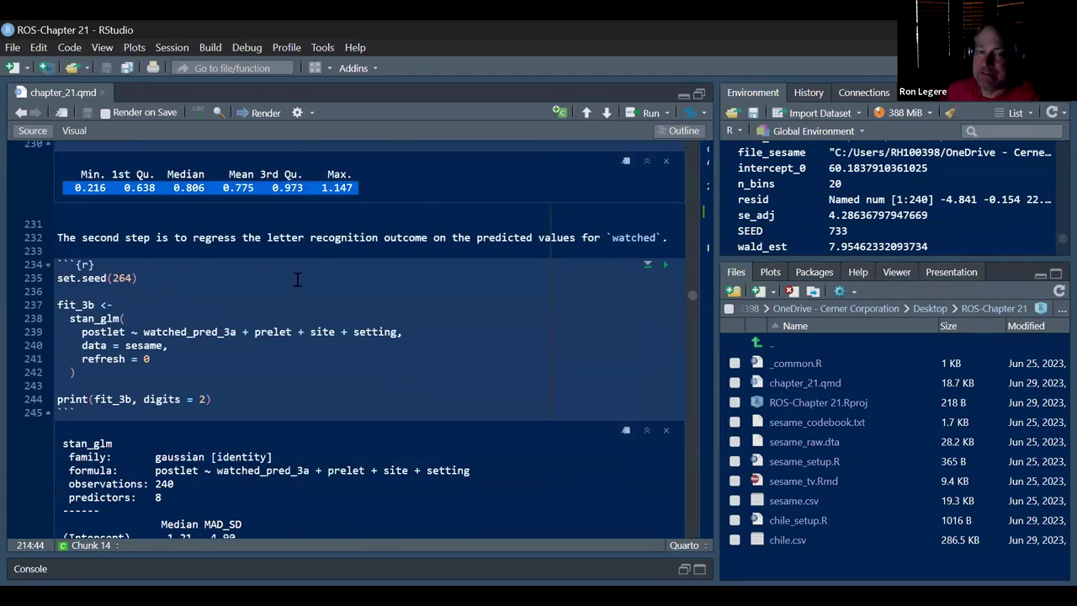
scroll(299, 284, down, 3)
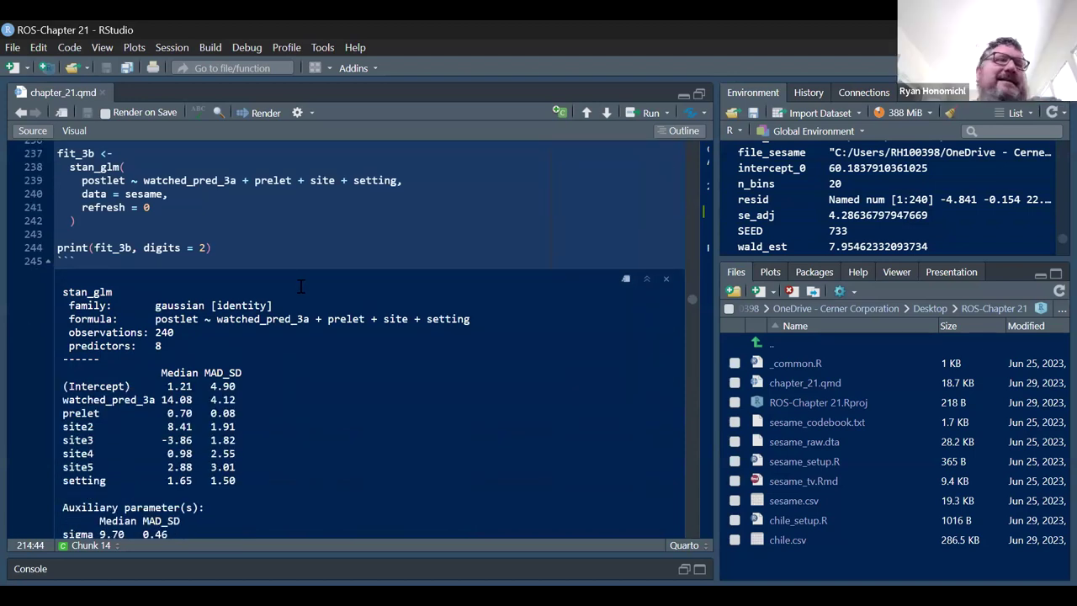
scroll(560, 277, up, 2)
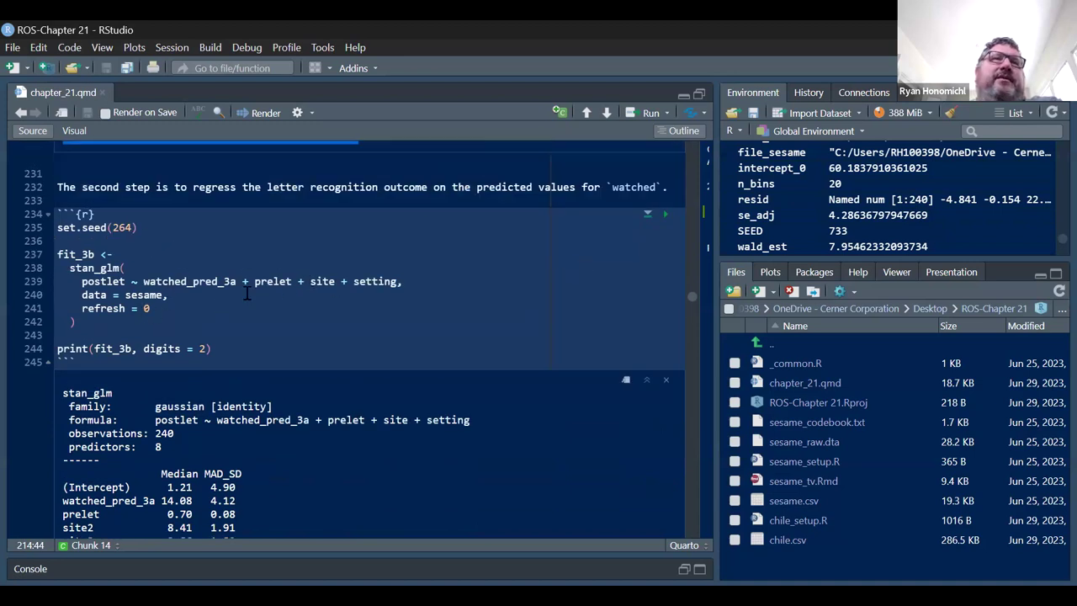
drag(254, 281, 405, 281)
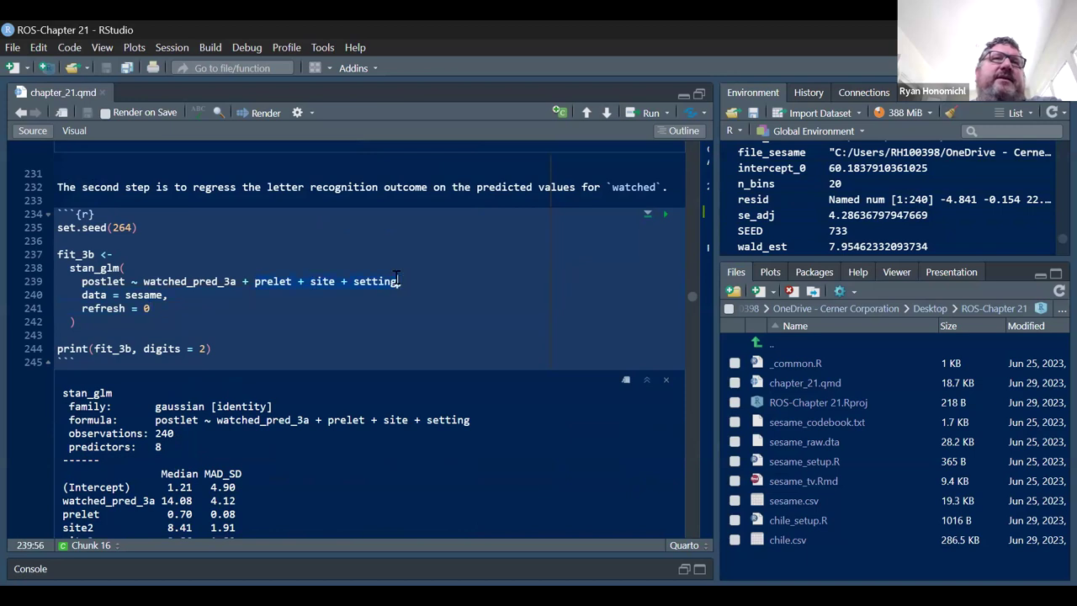
scroll(441, 299, down, 5)
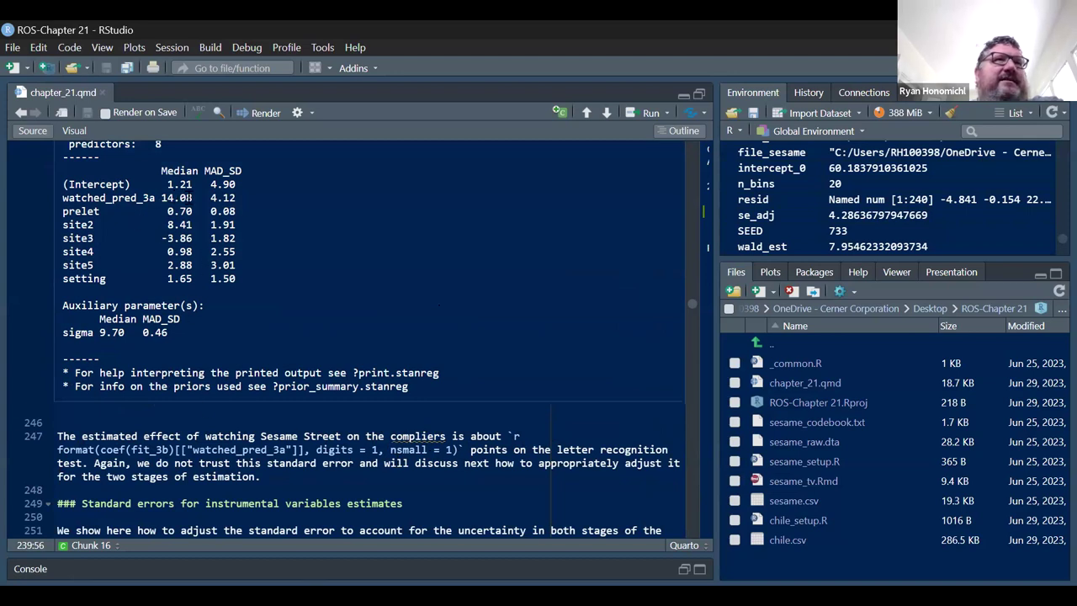
Mark the 14.08 estimate, then scroll to the se_adj chunk (4.29) and click line 254
drag(192, 198, 142, 197)
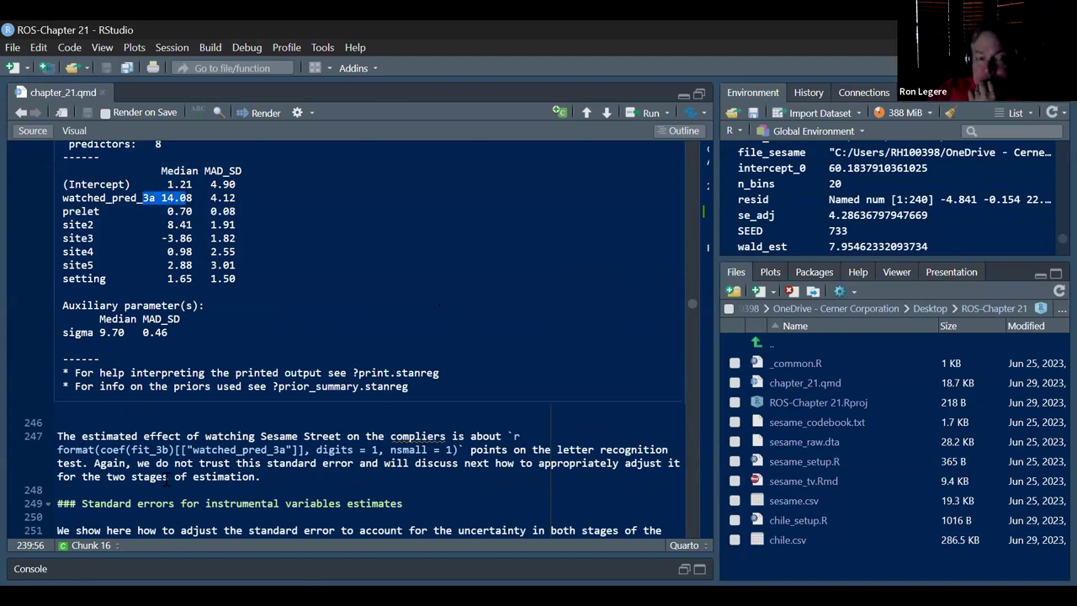
scroll(102, 448, down, 2)
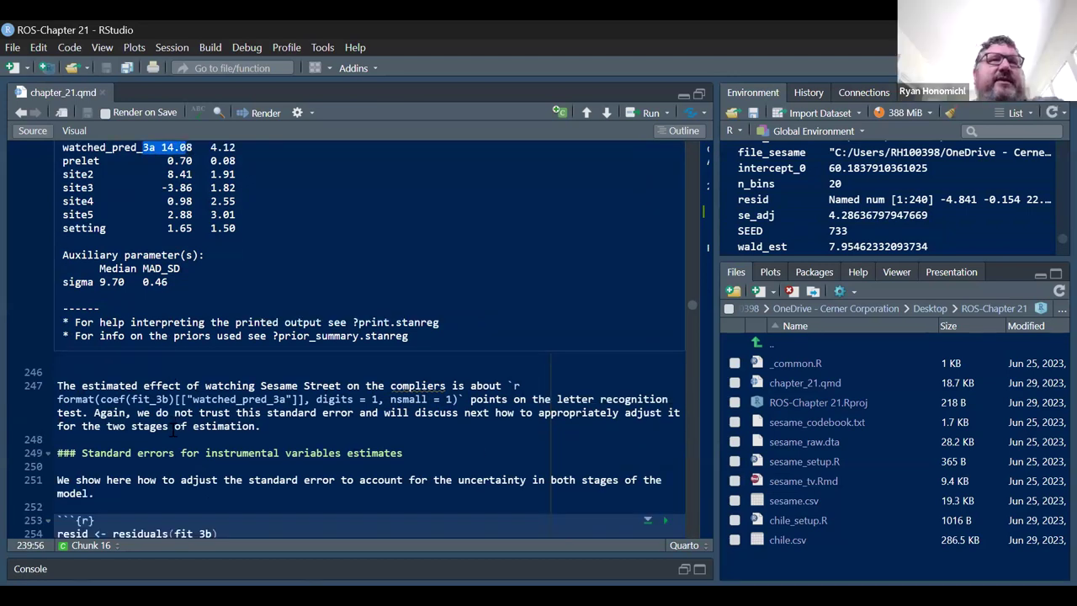
scroll(388, 377, down, 3)
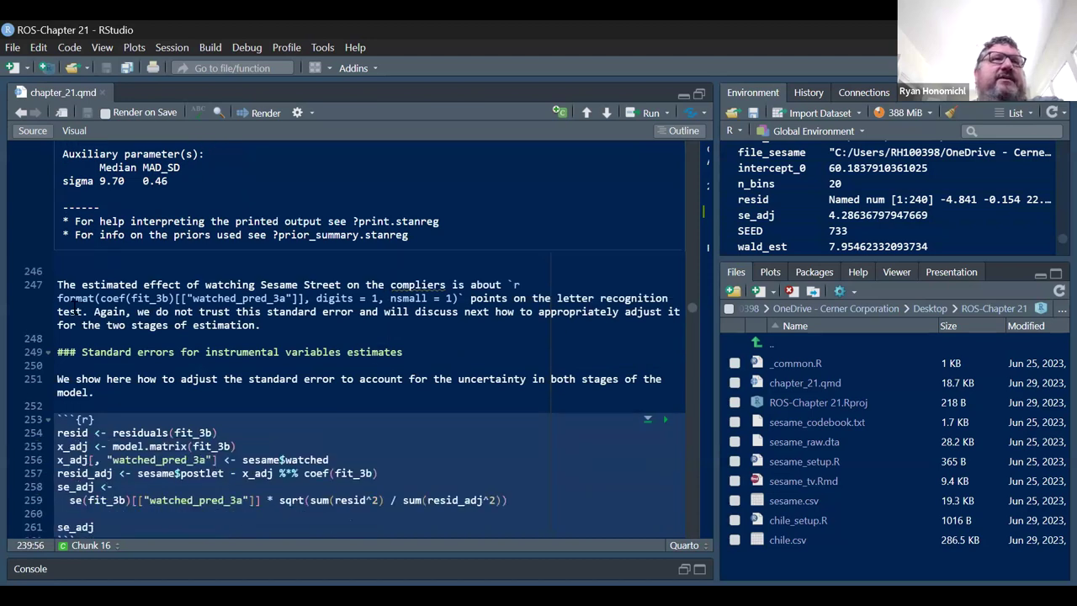
scroll(126, 341, down, 2)
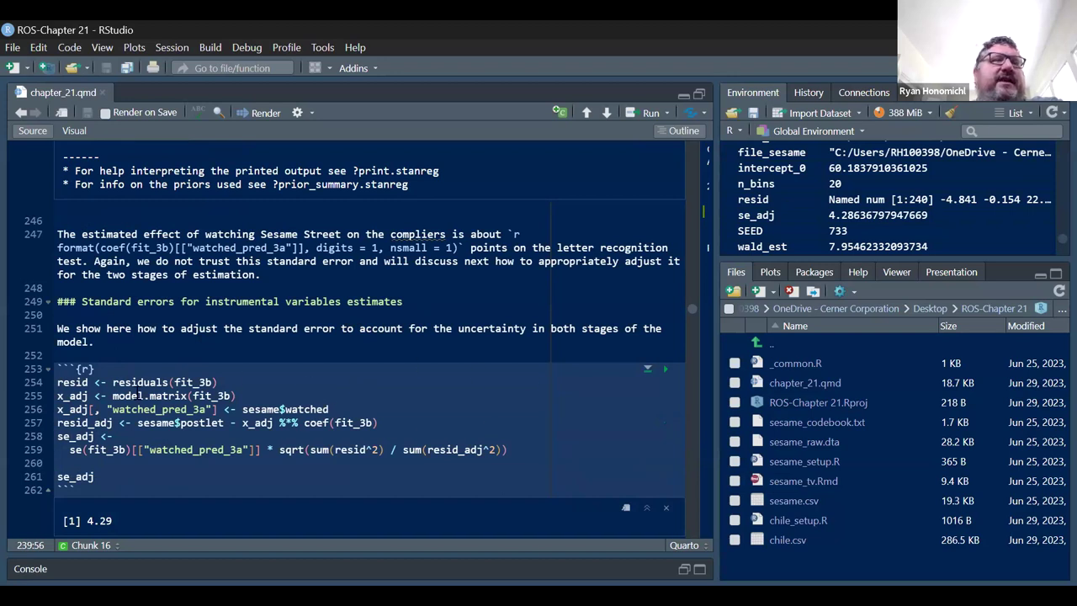
scroll(202, 369, down, 3)
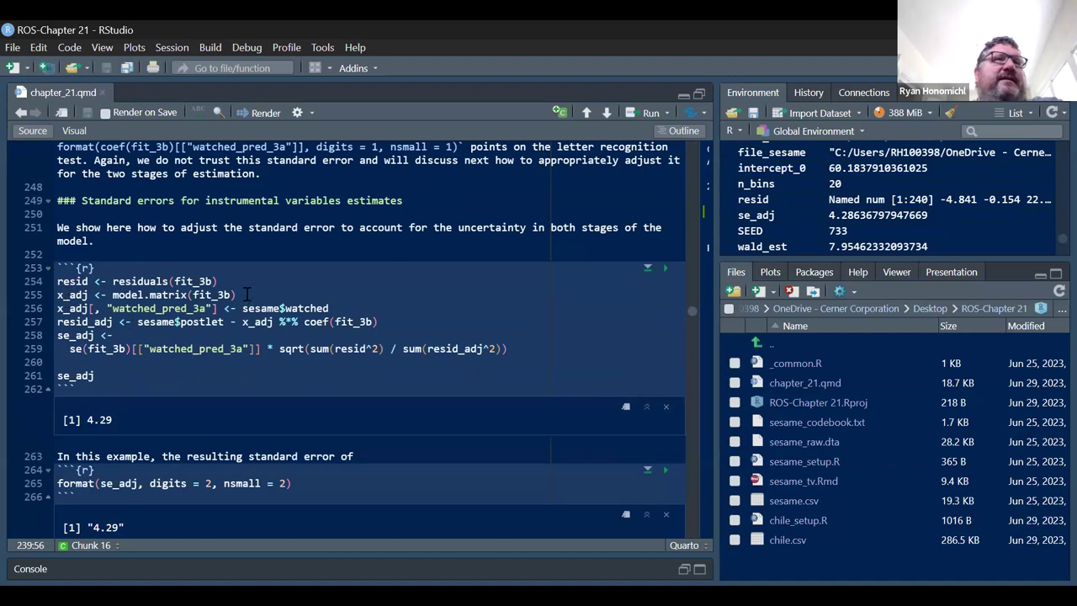
click(58, 281)
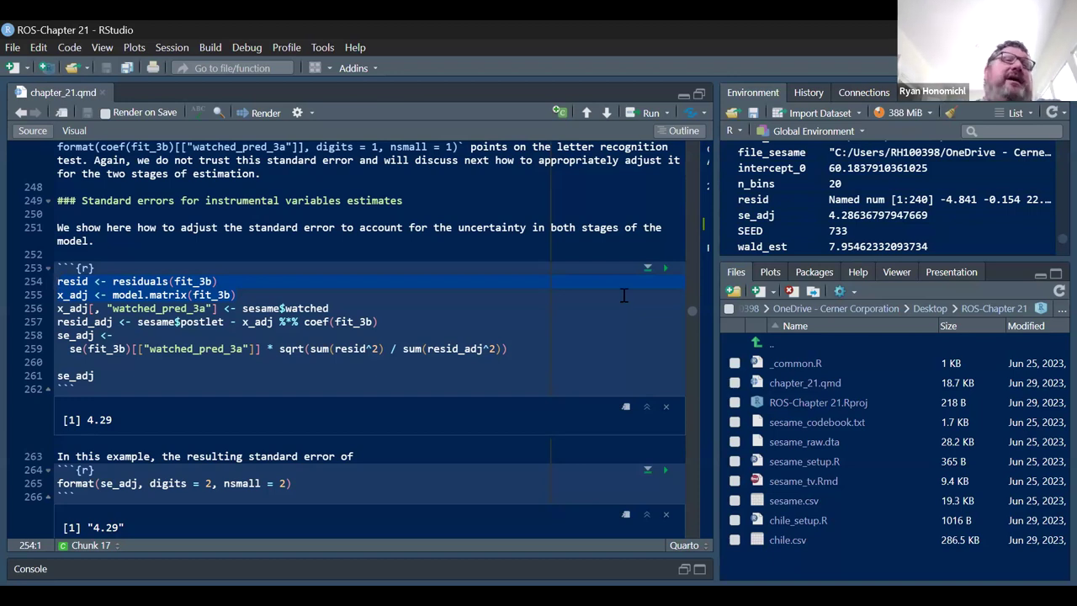
Highlight the adjusted 4.29 and unadjusted 4.12 standard error outputs, then scroll to the fit_brm_1 brms section
scroll(231, 331, down, 3)
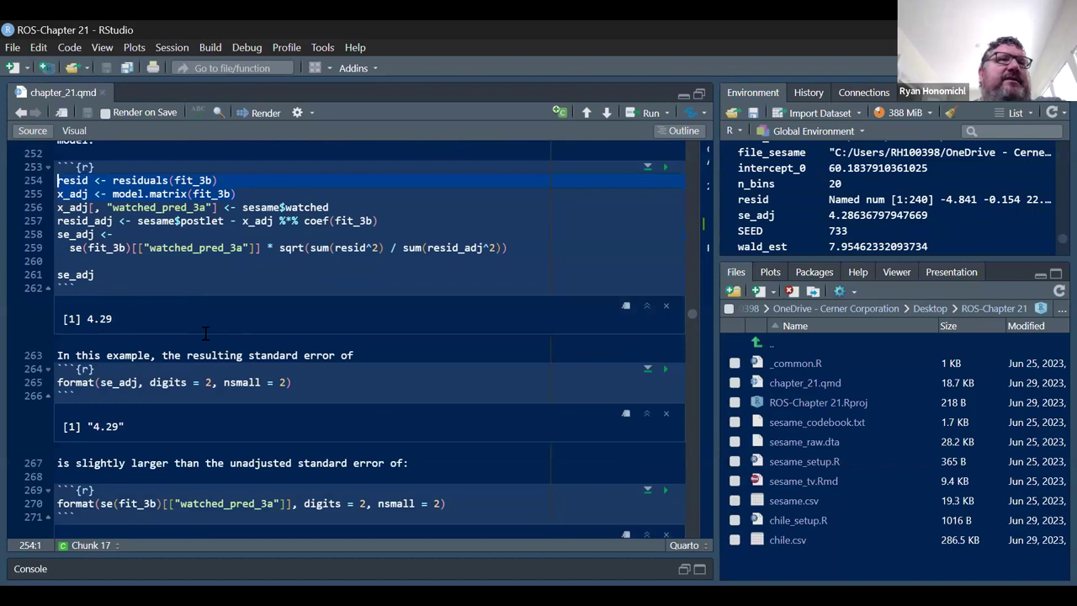
scroll(206, 333, down, 3)
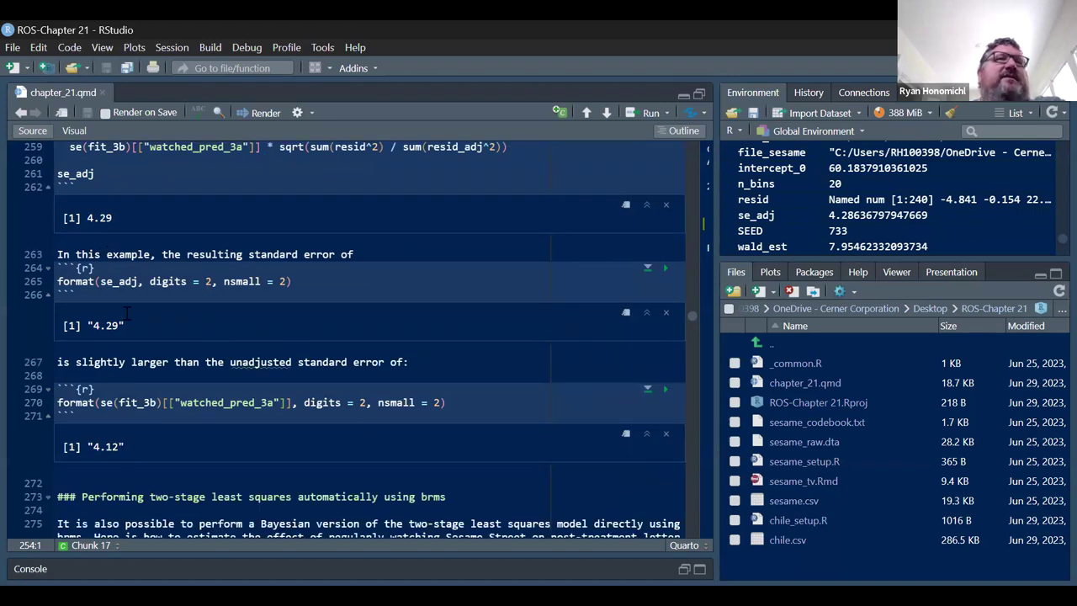
drag(171, 324, 70, 327)
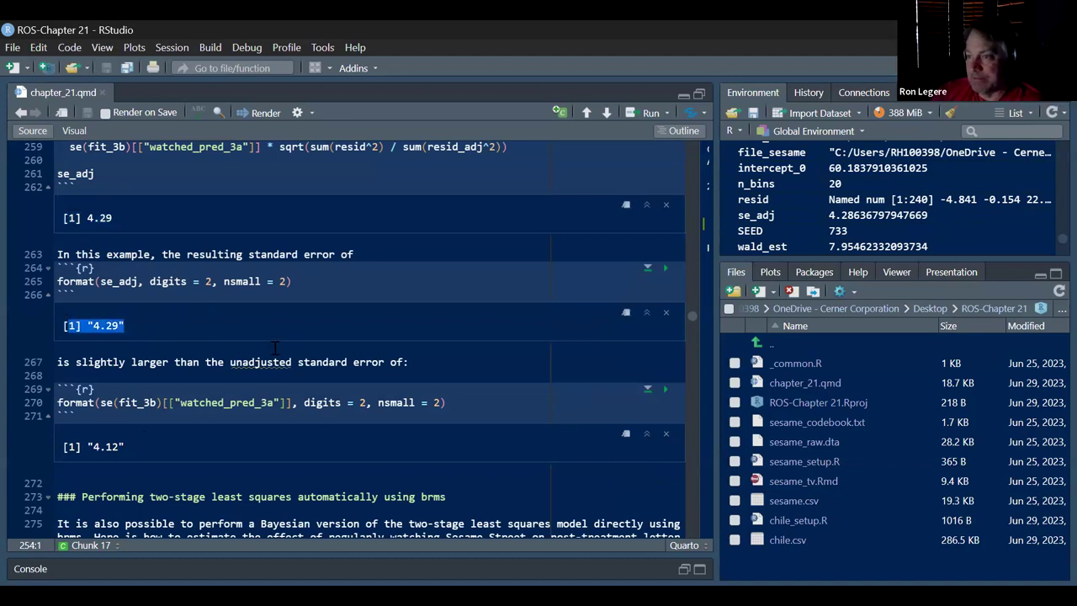
scroll(293, 345, down, 1)
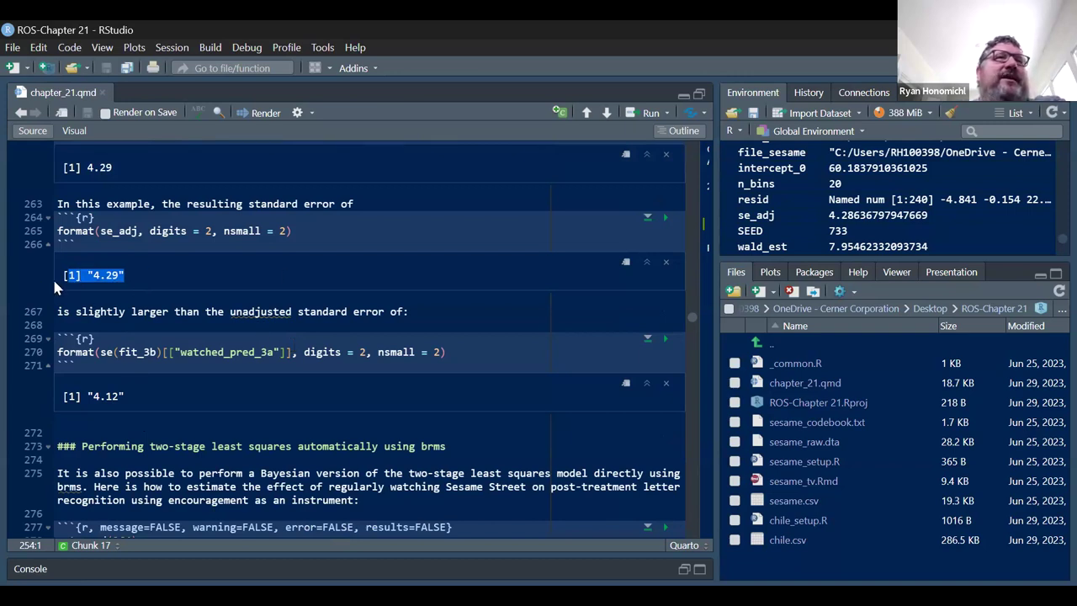
key(ctrl+a)
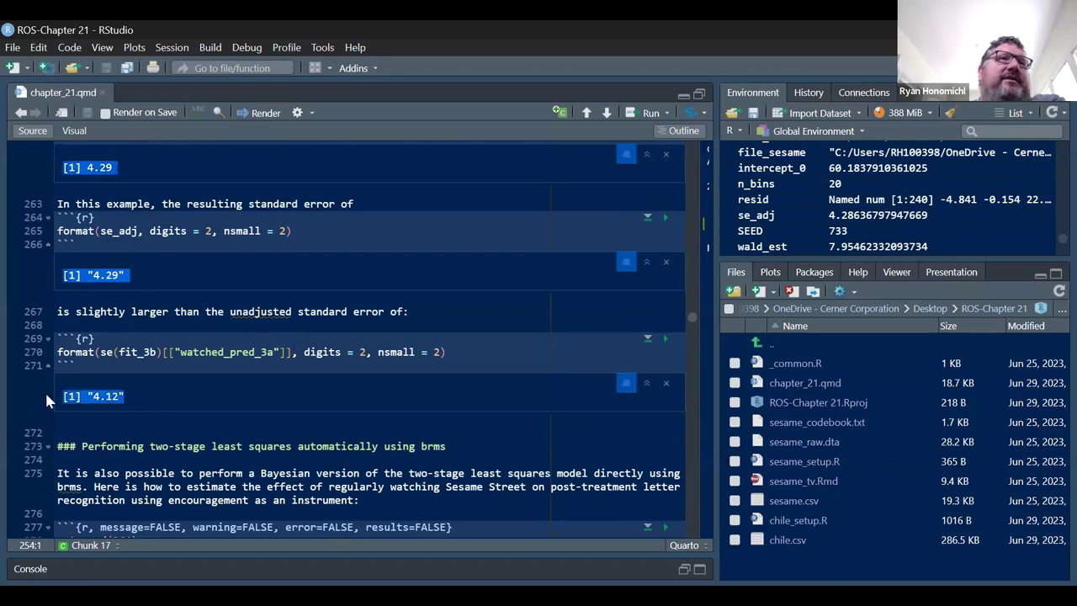
scroll(187, 384, down, 4)
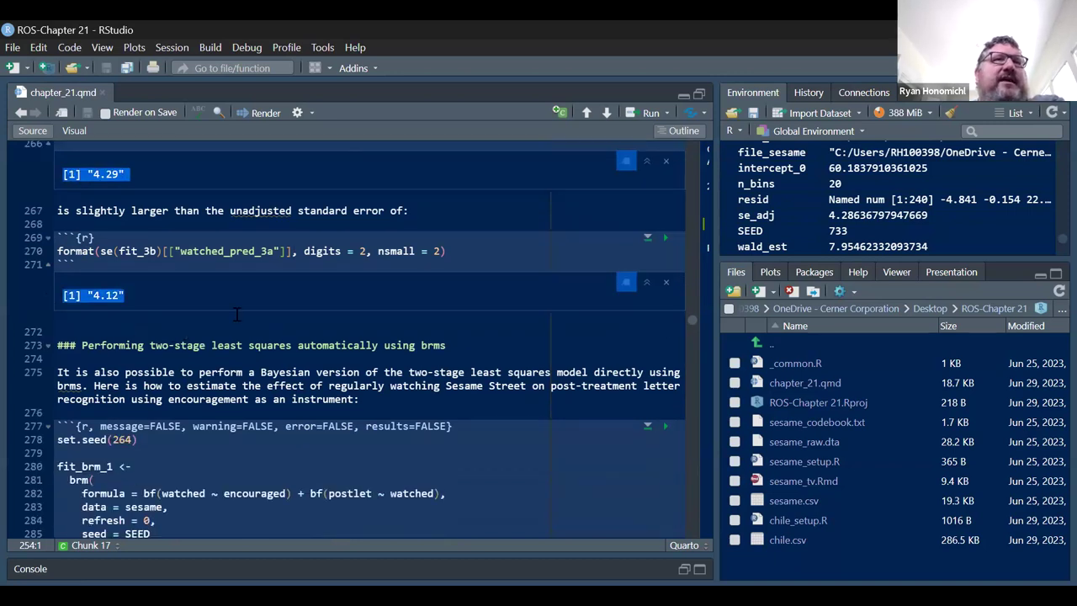
scroll(274, 312, down, 2)
Rerun the fit_brm_1 chunk fitting bf(watched ~ encouraged) + bf(postlet ~ watched) on sesame with seed 264
scroll(274, 312, down, 3)
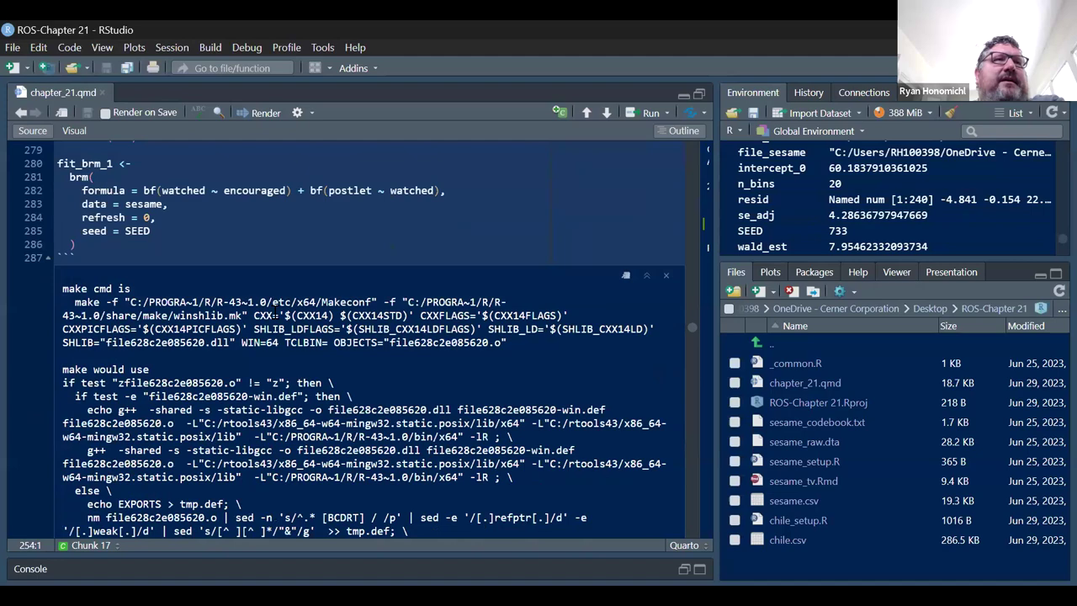
scroll(274, 312, down, 10)
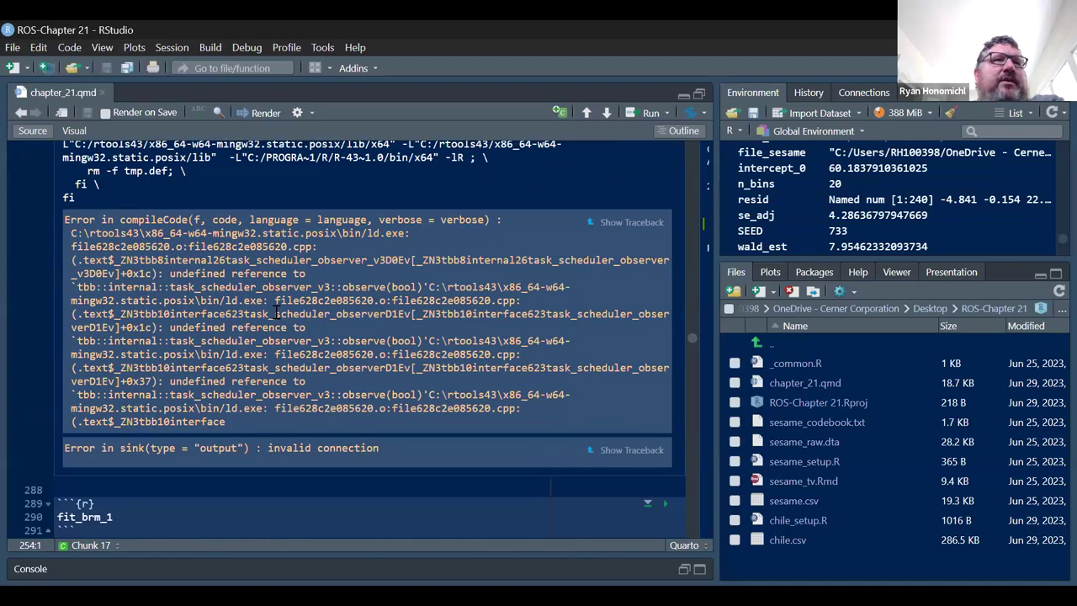
scroll(275, 312, up, 10)
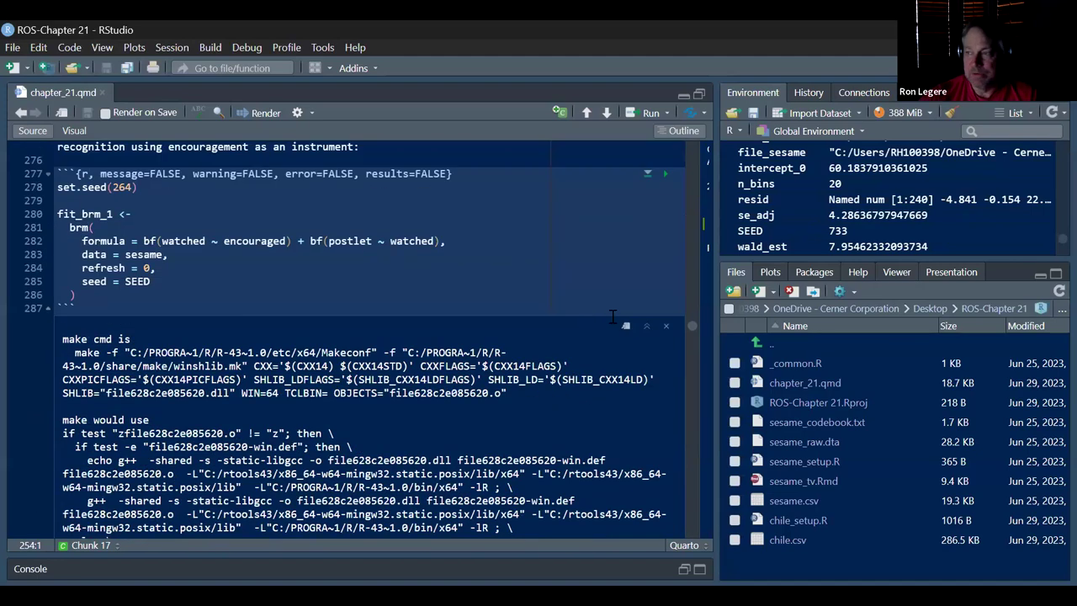
click(667, 225)
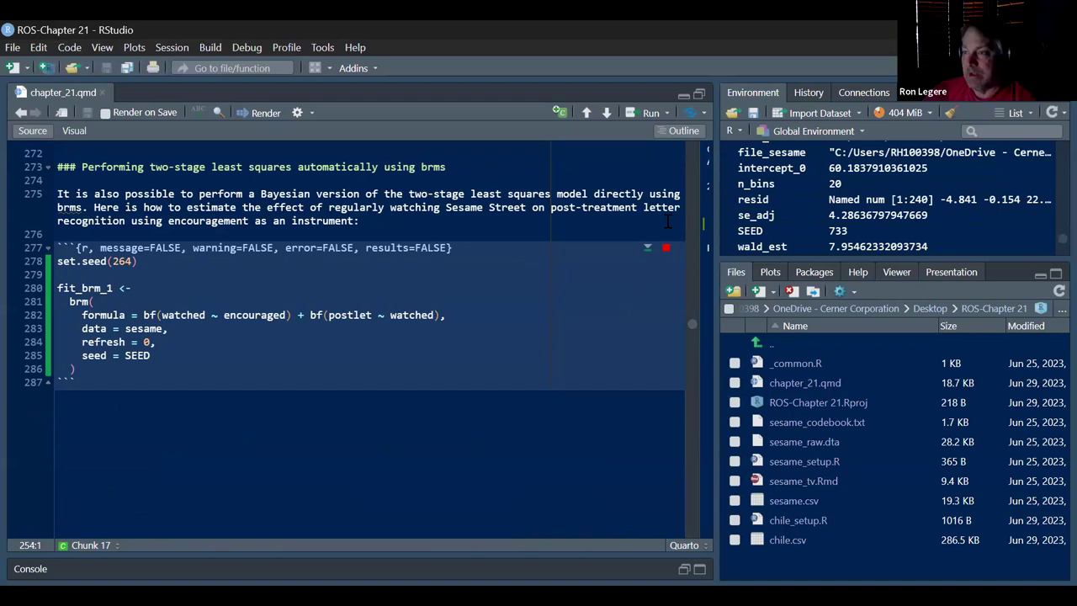
scroll(273, 261, down, 5)
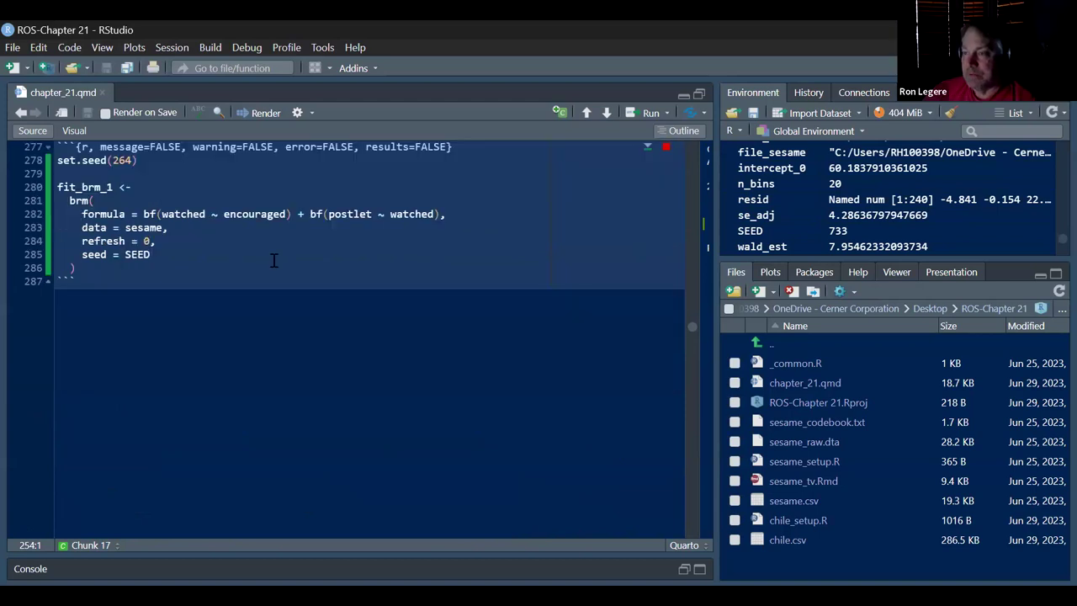
scroll(273, 261, down, 3)
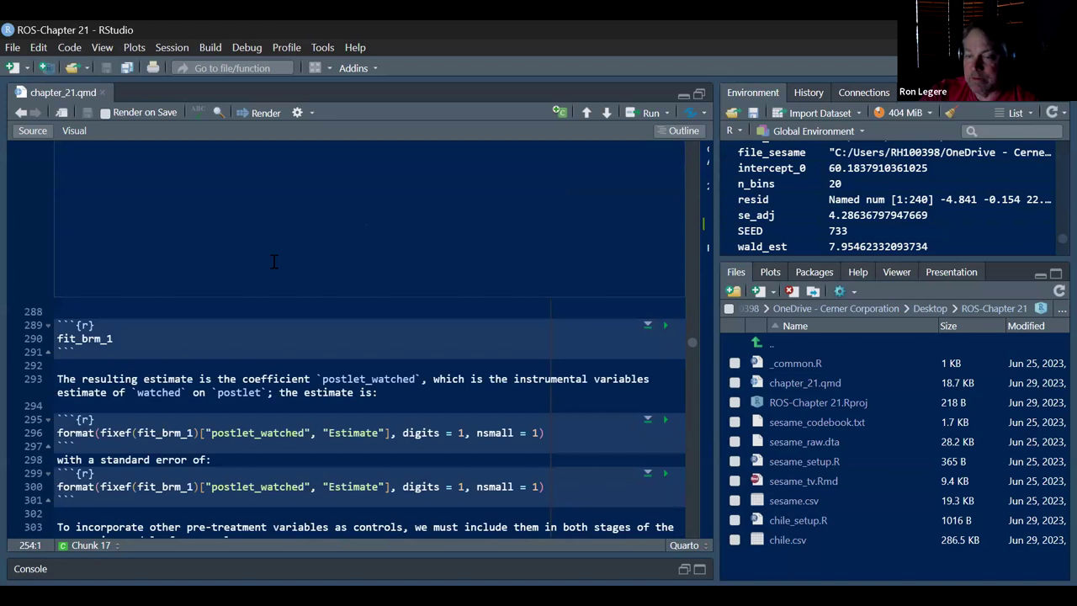
scroll(273, 261, down, 1)
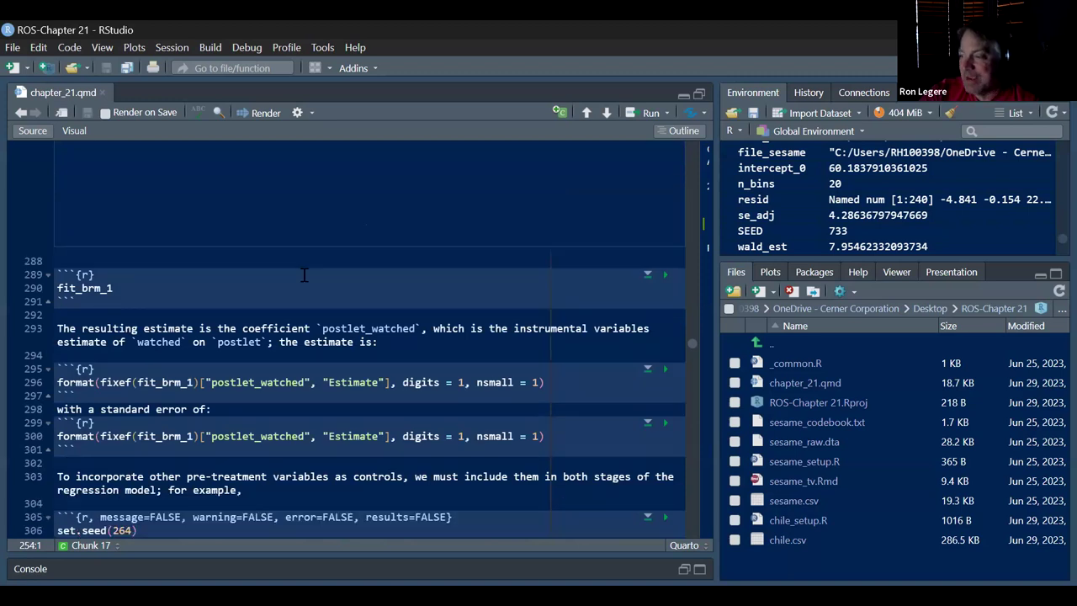
scroll(304, 275, down, 2)
scroll(304, 275, down, 1)
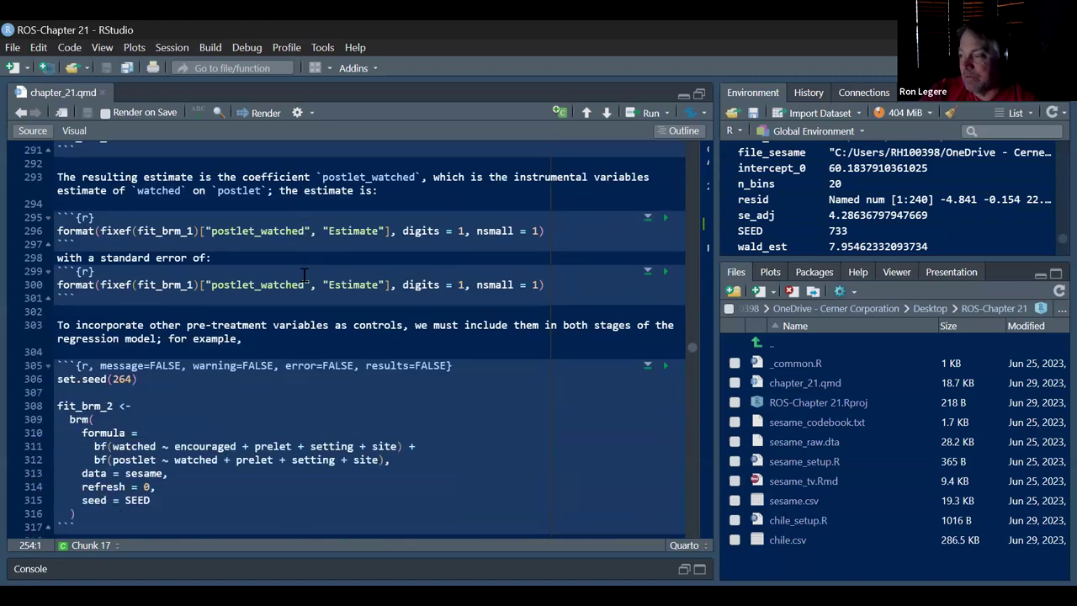
scroll(307, 274, up, 10)
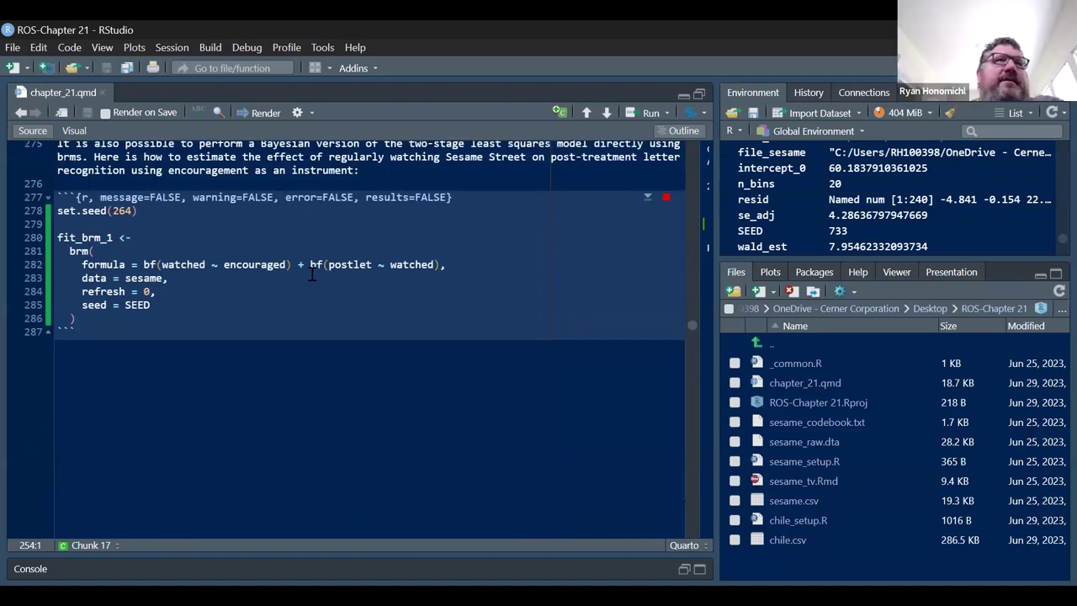
scroll(355, 291, down, 3)
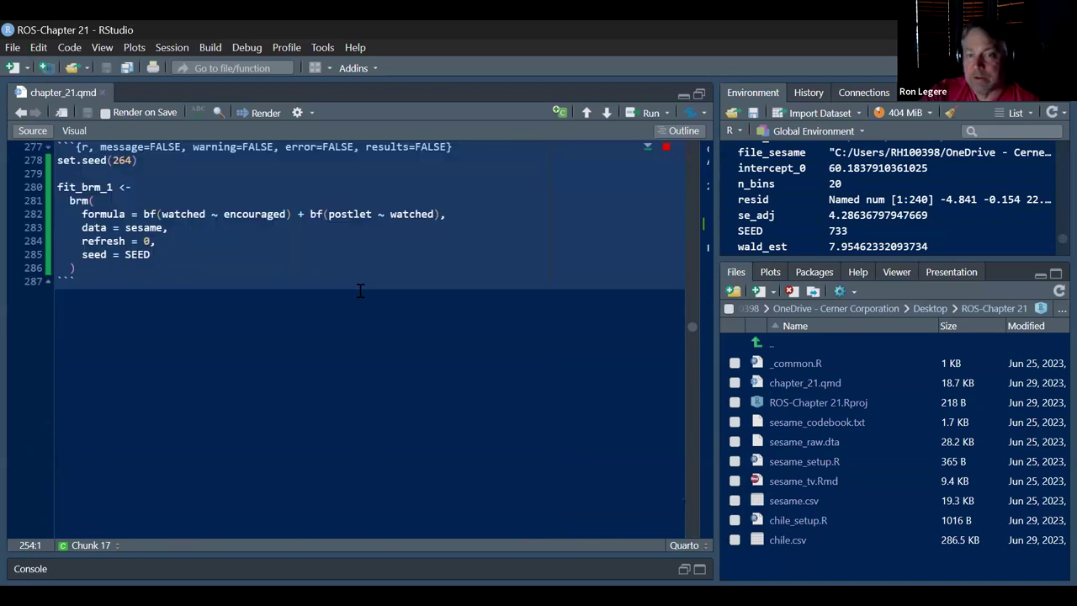
scroll(360, 291, down, 3)
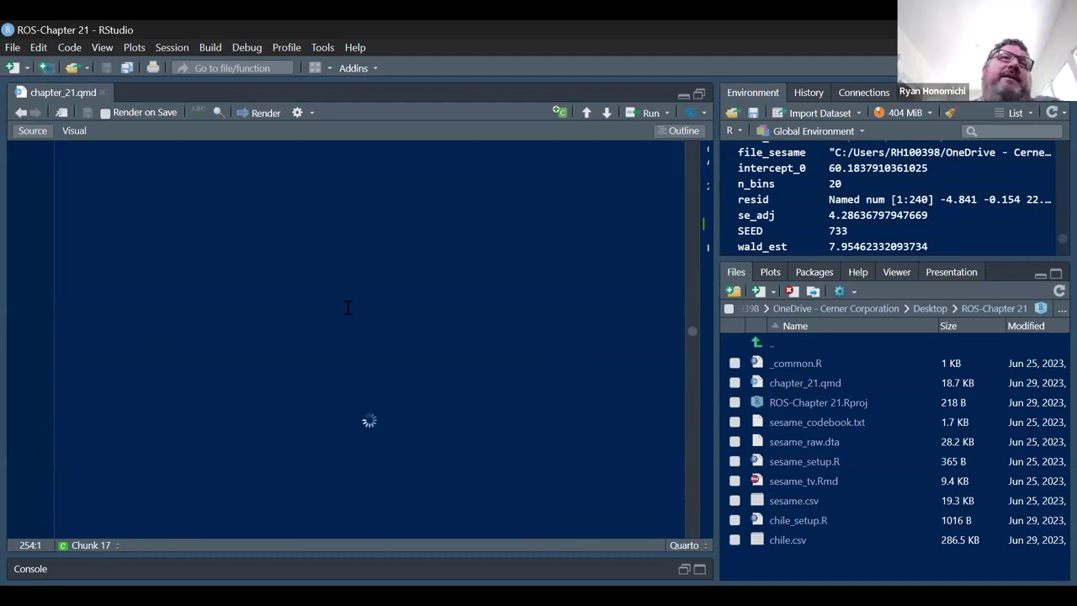
scroll(354, 299, down, 5)
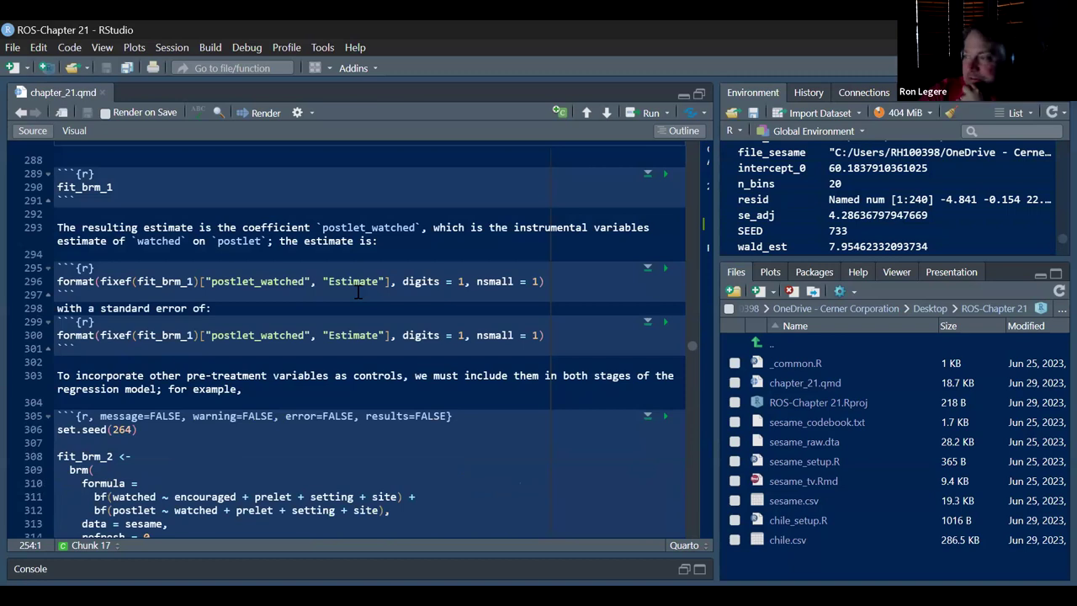
scroll(358, 292, down, 3)
scroll(358, 292, down, 5)
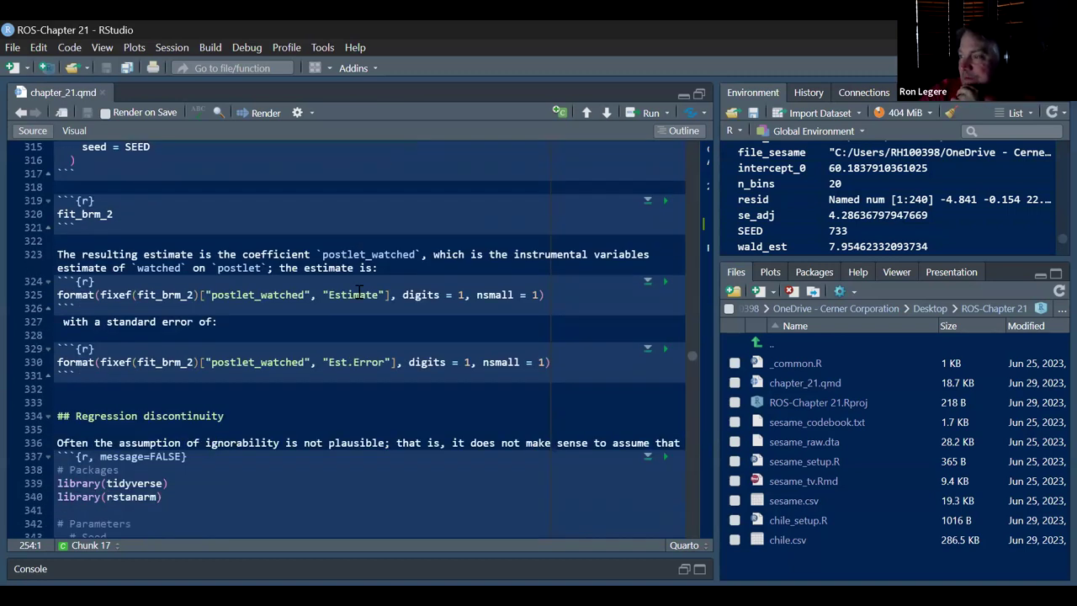
scroll(362, 292, up, 4)
scroll(361, 292, down, 2)
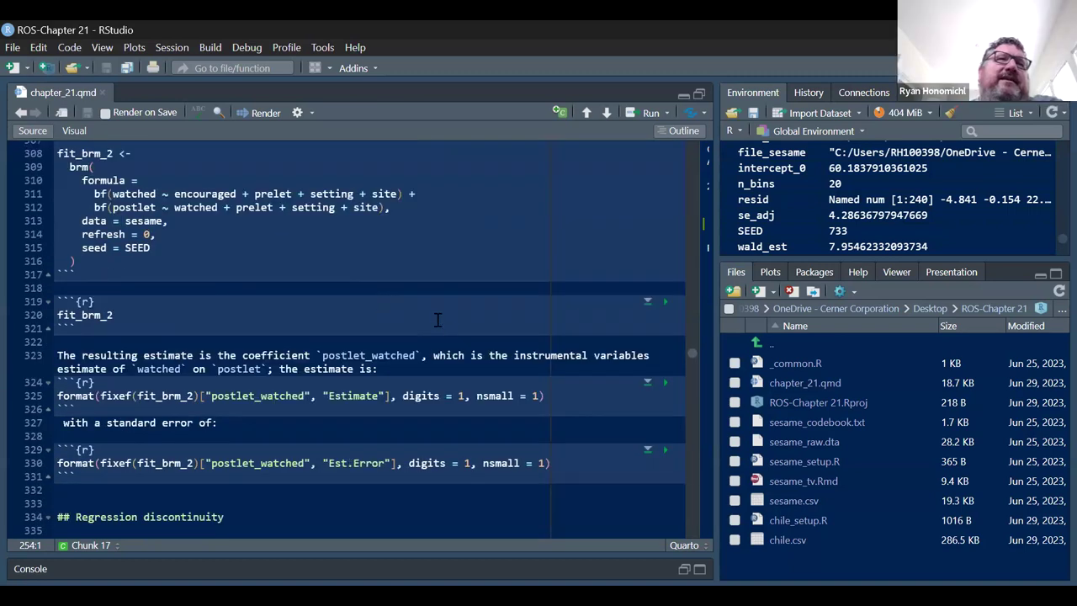
scroll(437, 317, up, 3)
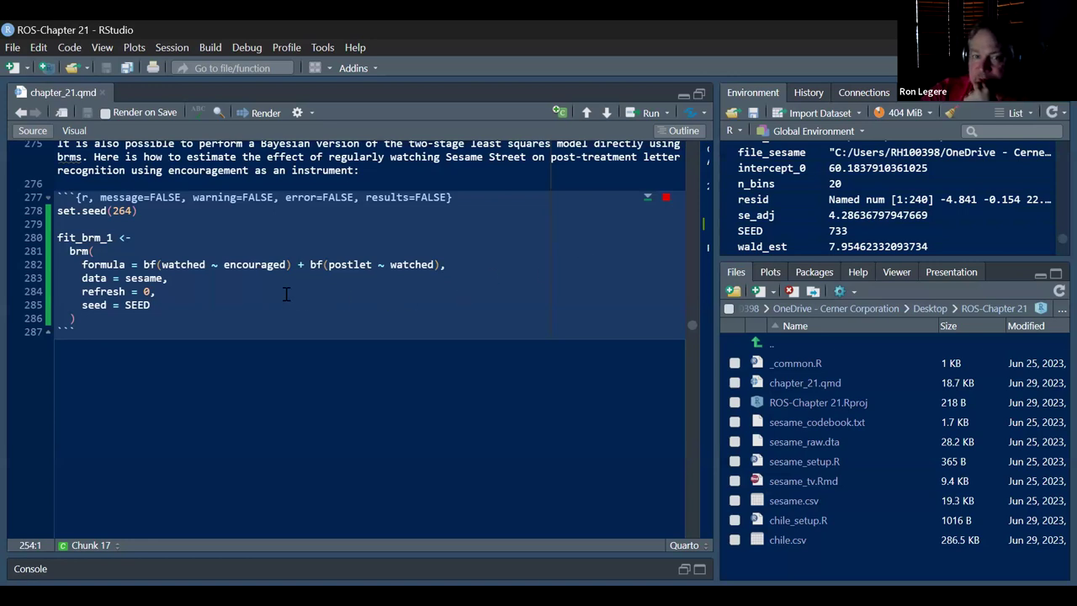
Add a comma after the second-stage formula on line 282 and select both bf() formulas of fit_brm_1
click(442, 264)
text(,)
click(137, 264)
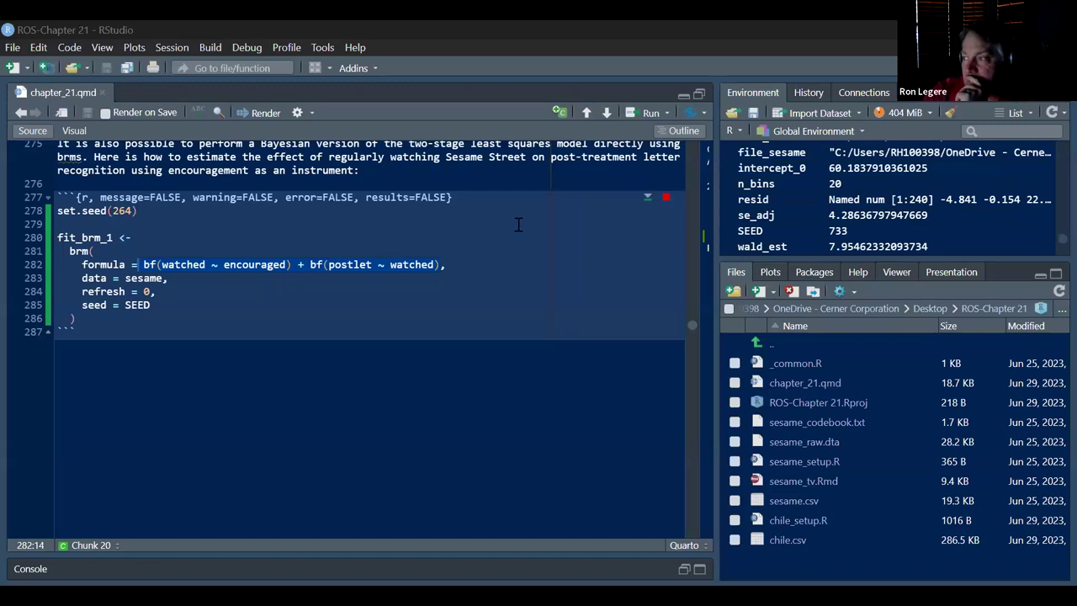
Scroll from fit_brm_1 past fit_brm_2's Est.Error chunk to the Regression discontinuity heading
scroll(306, 291, up, 2)
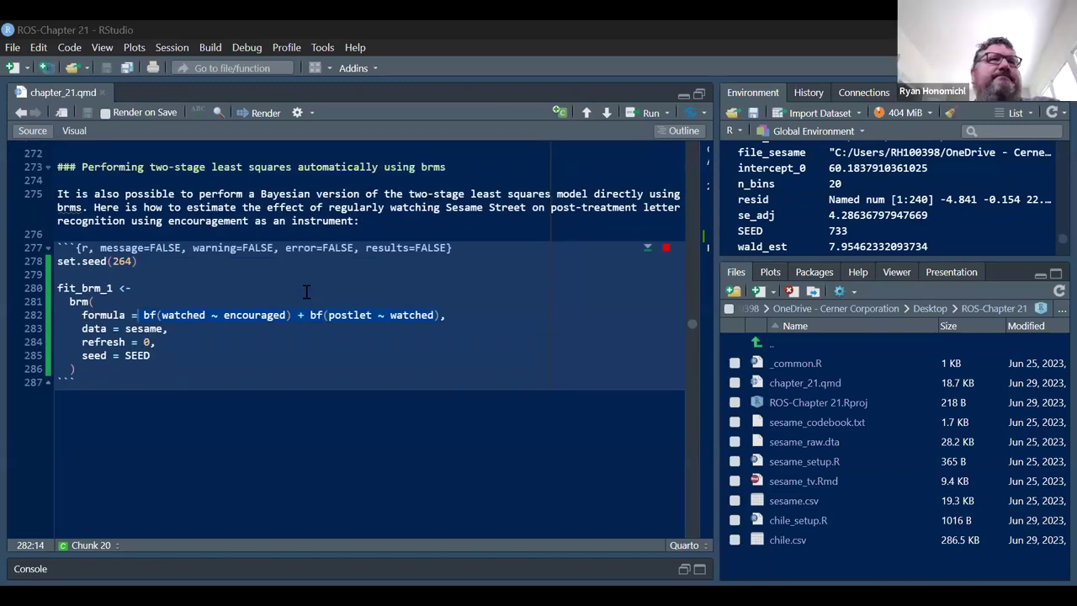
scroll(307, 291, down, 2)
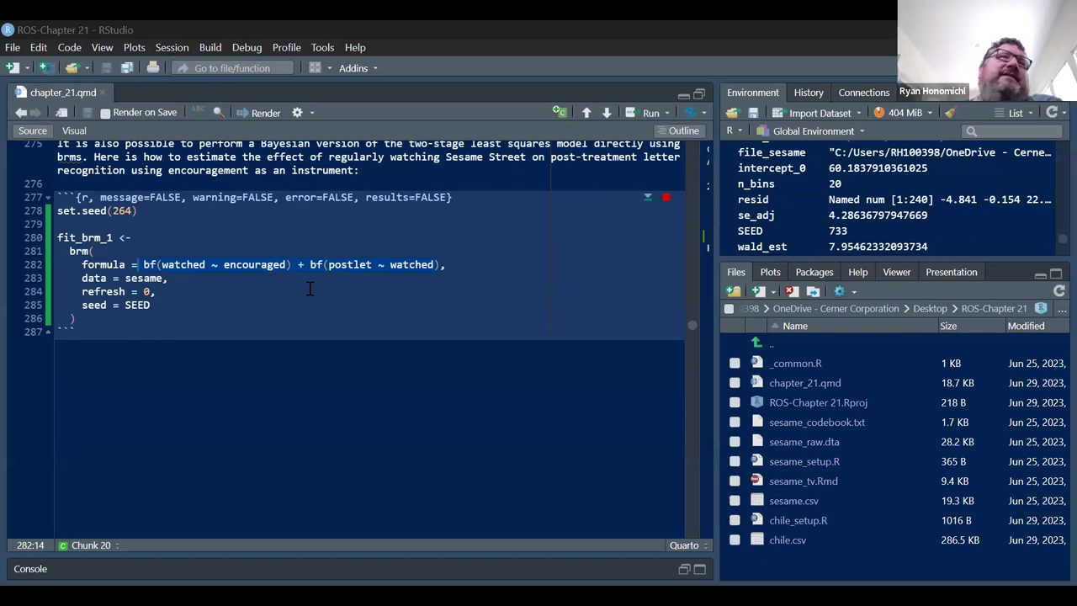
scroll(270, 281, up, 2)
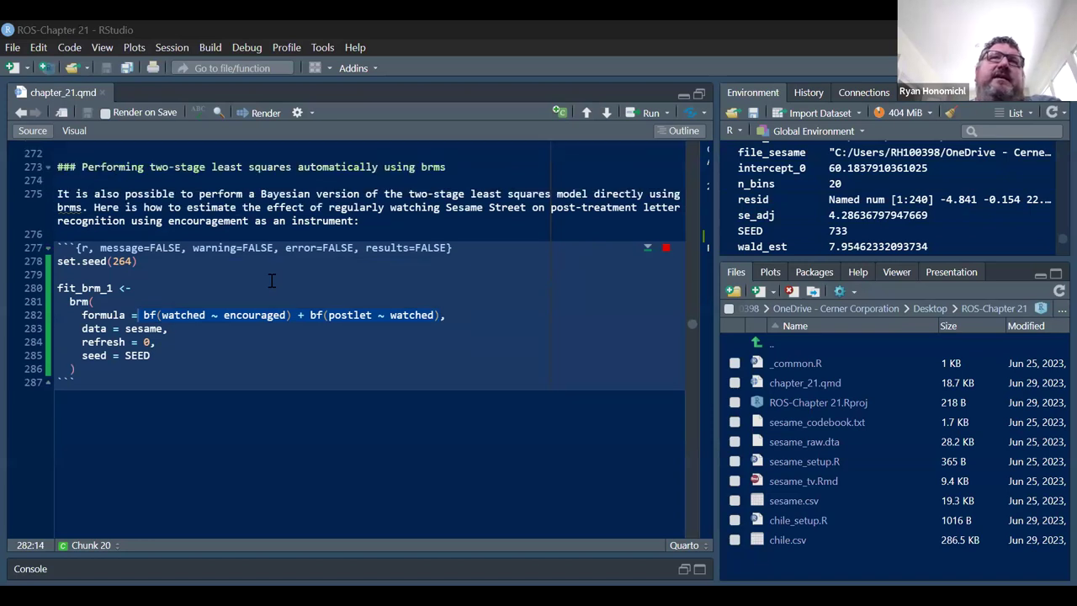
scroll(271, 281, down, 7)
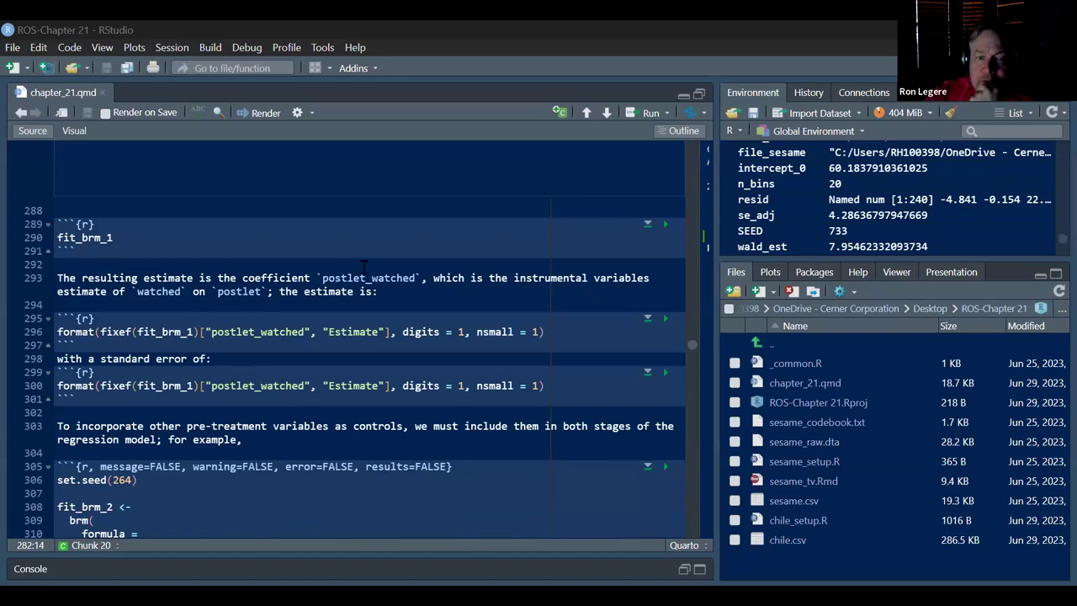
scroll(363, 266, down, 3)
scroll(370, 253, up, 3)
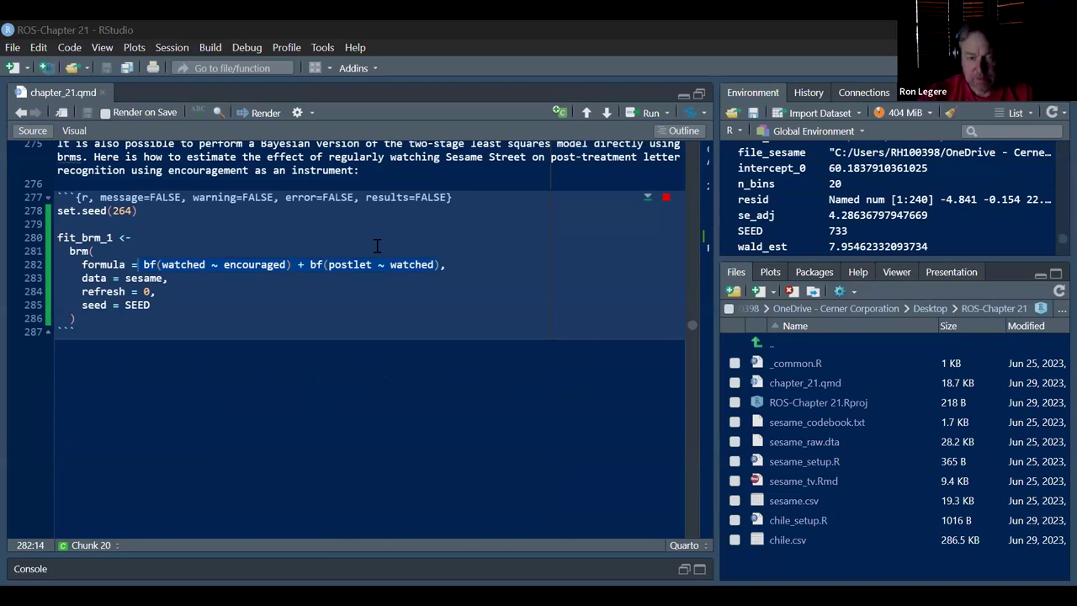
scroll(377, 245, down, 5)
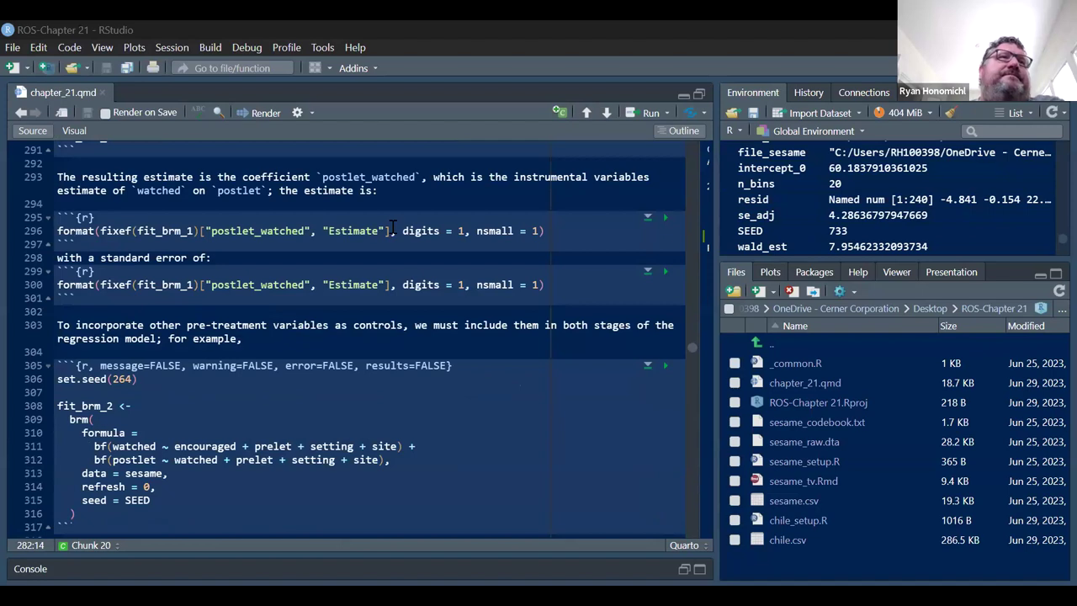
scroll(384, 246, down, 2)
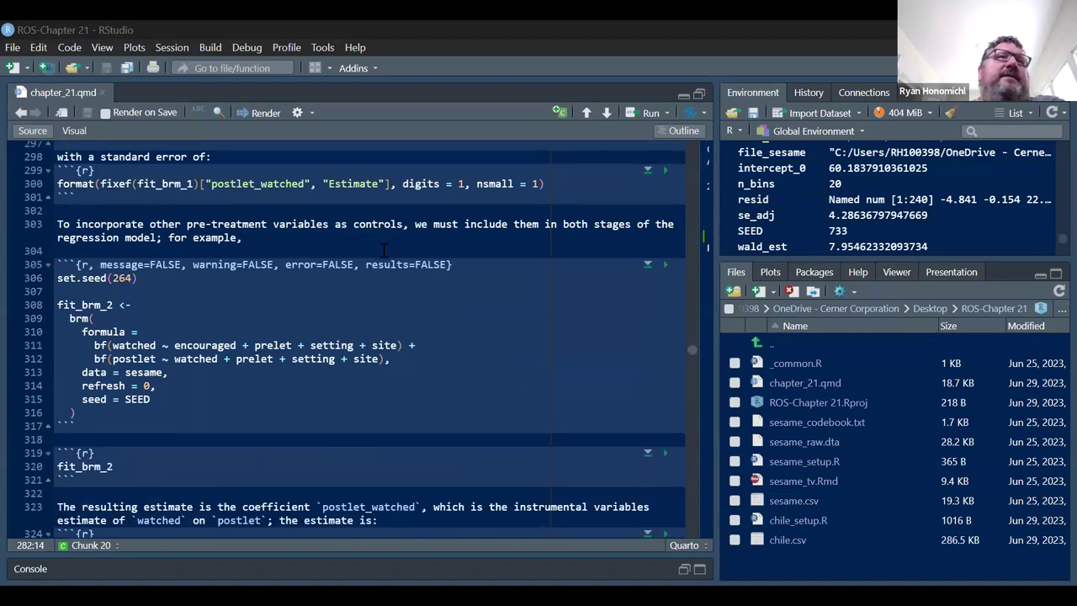
scroll(383, 250, down, 6)
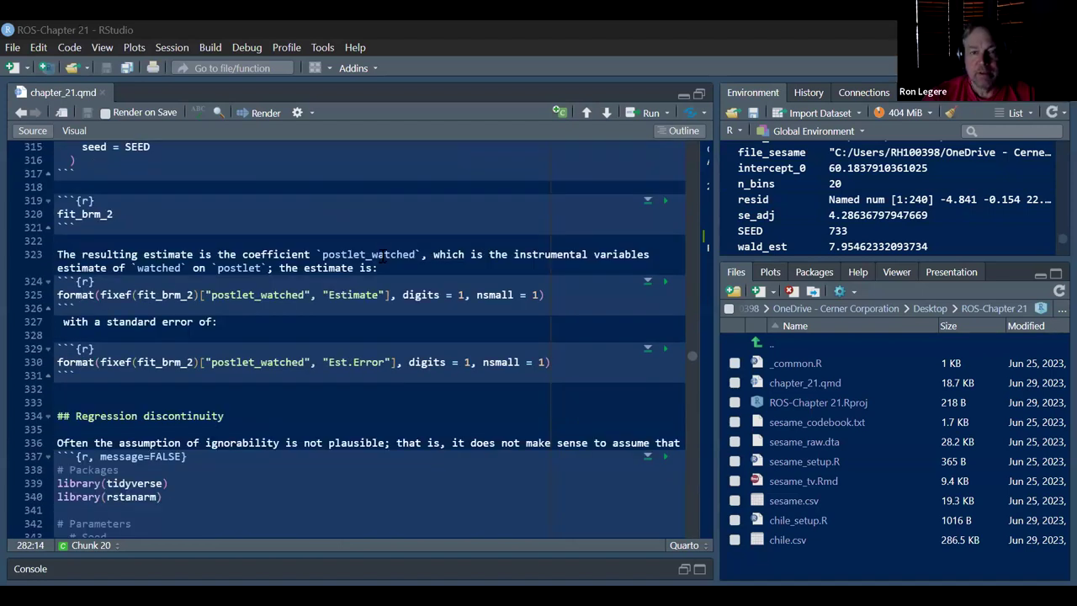
scroll(382, 259, down, 3)
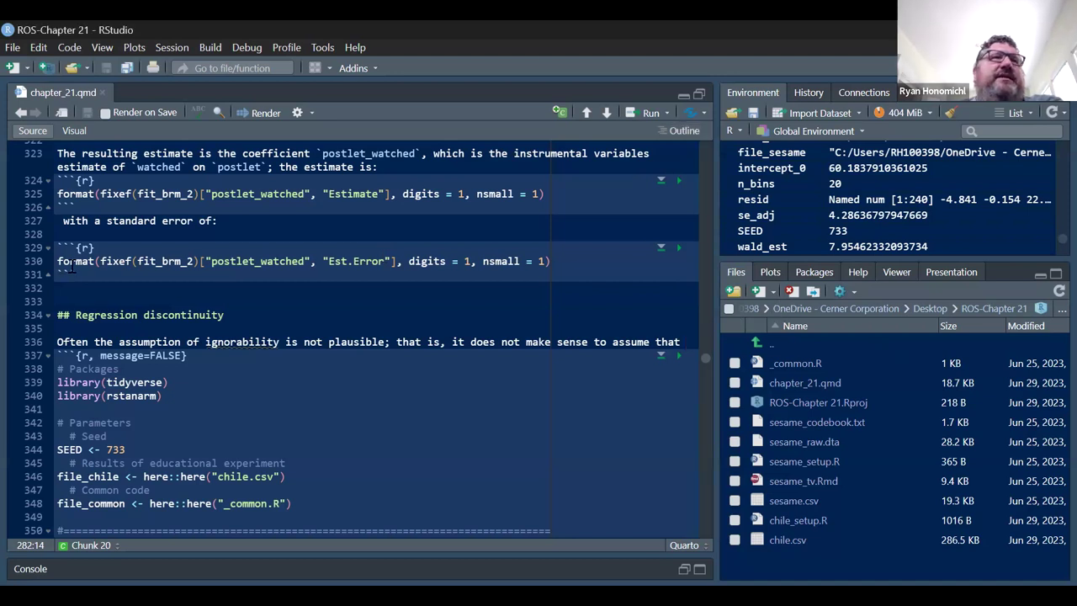
Read through the discontinuity intro and setup chunk to the eligible/rule2 count() table showing 2019 and 572
scroll(73, 266, down, 10)
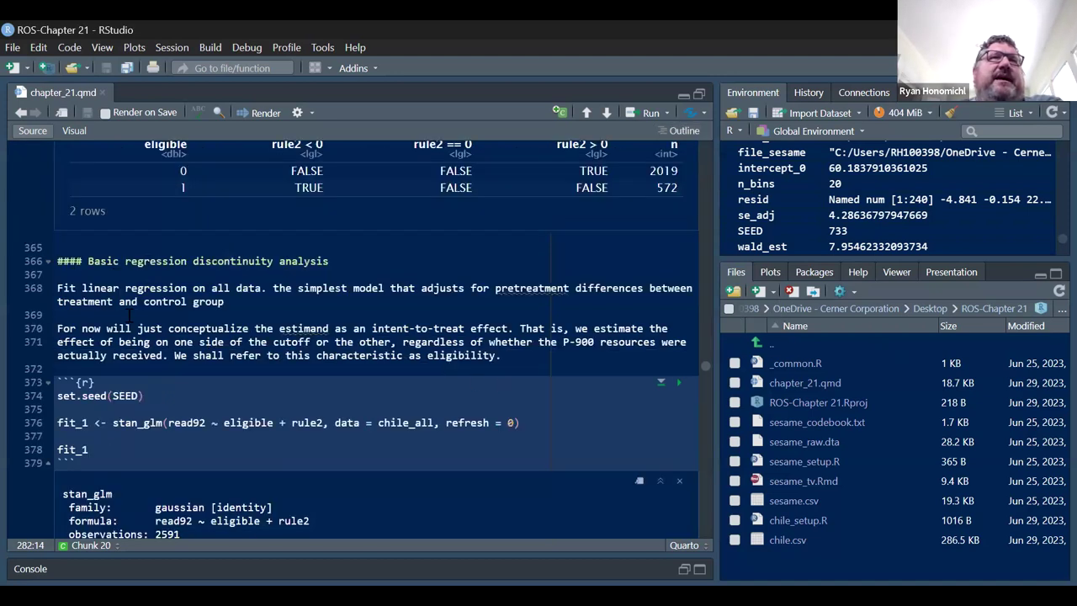
scroll(130, 313, up, 15)
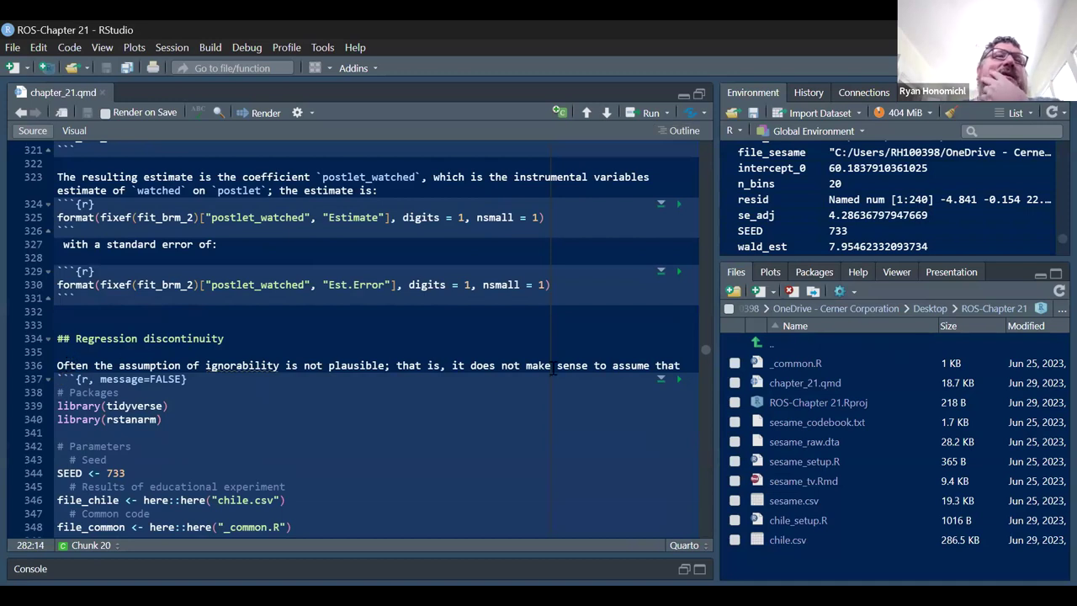
click(664, 365)
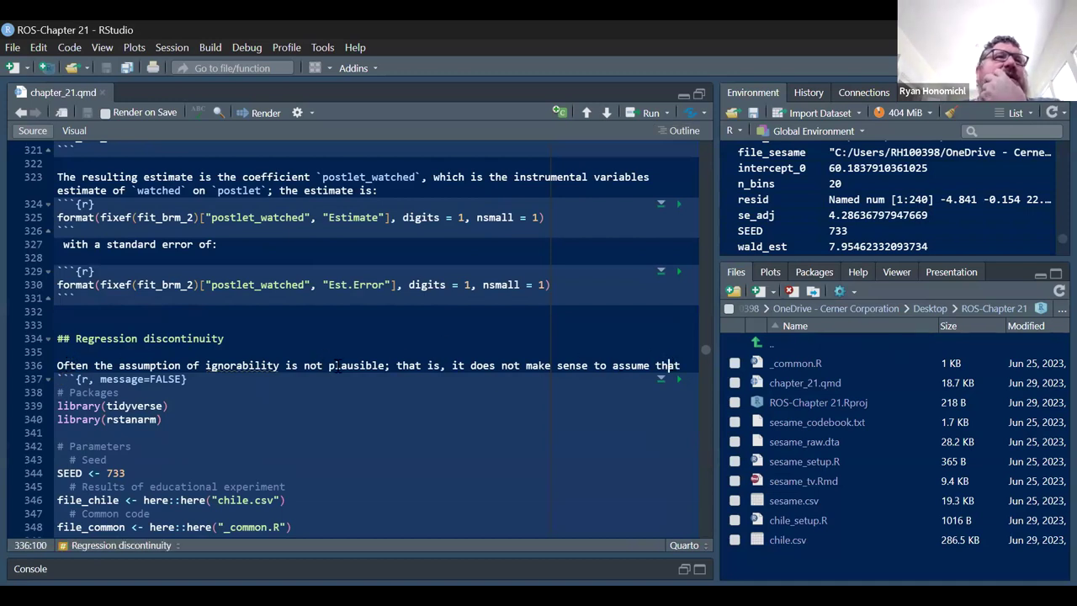
scroll(361, 365, down, 1)
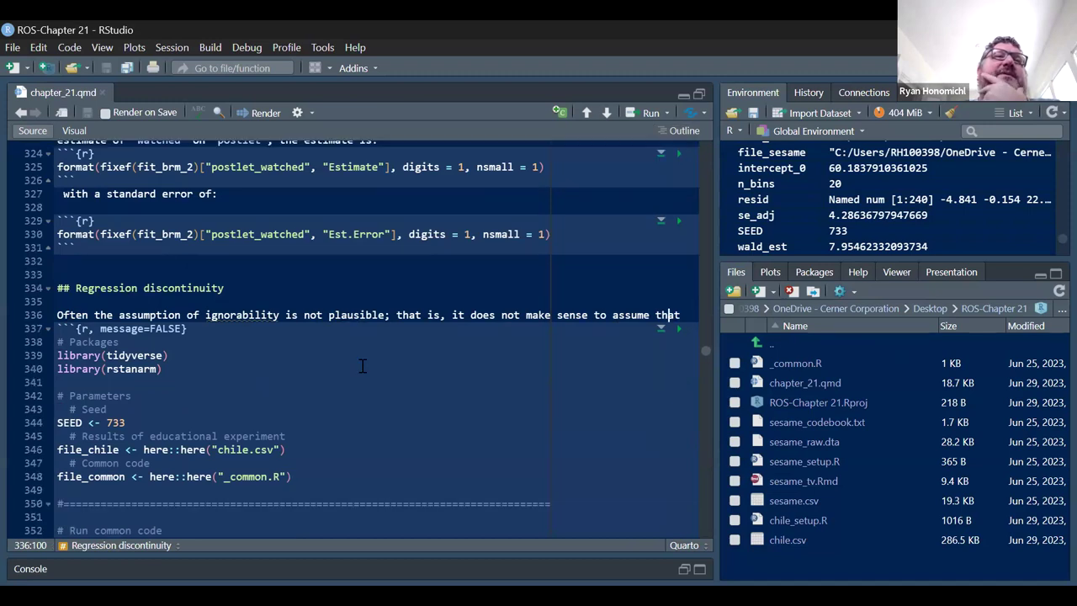
scroll(395, 360, down, 1)
scroll(395, 360, down, 2)
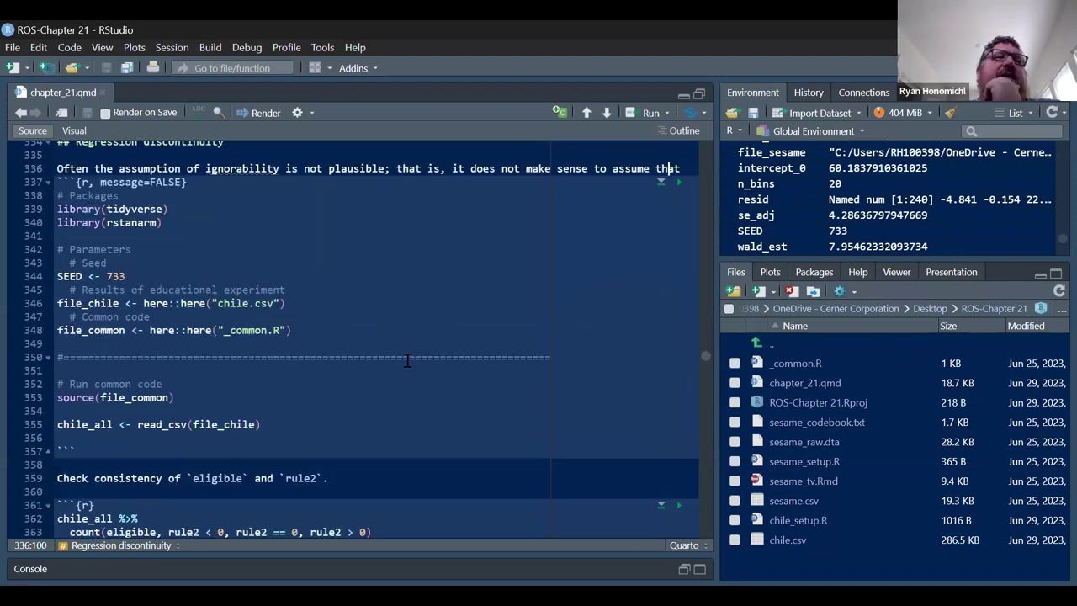
scroll(408, 359, down, 2)
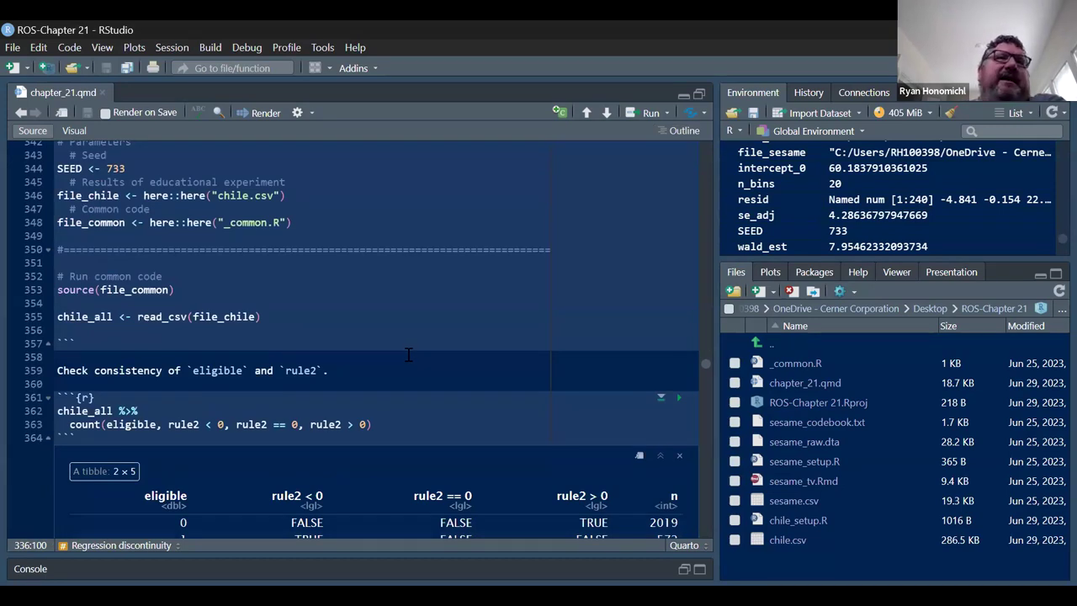
scroll(407, 353, down, 1)
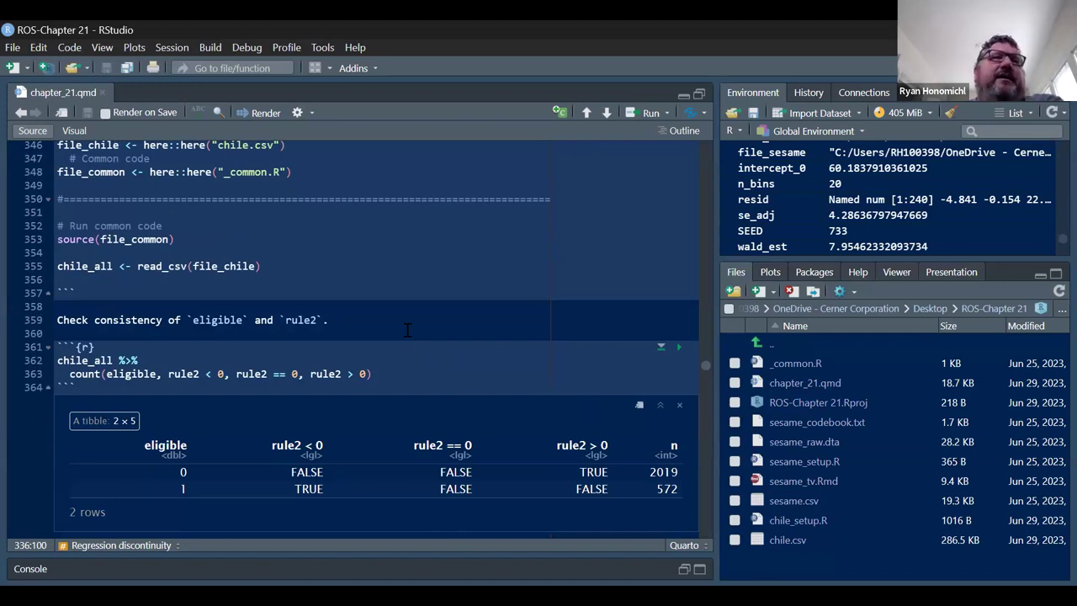
scroll(348, 248, down, 2)
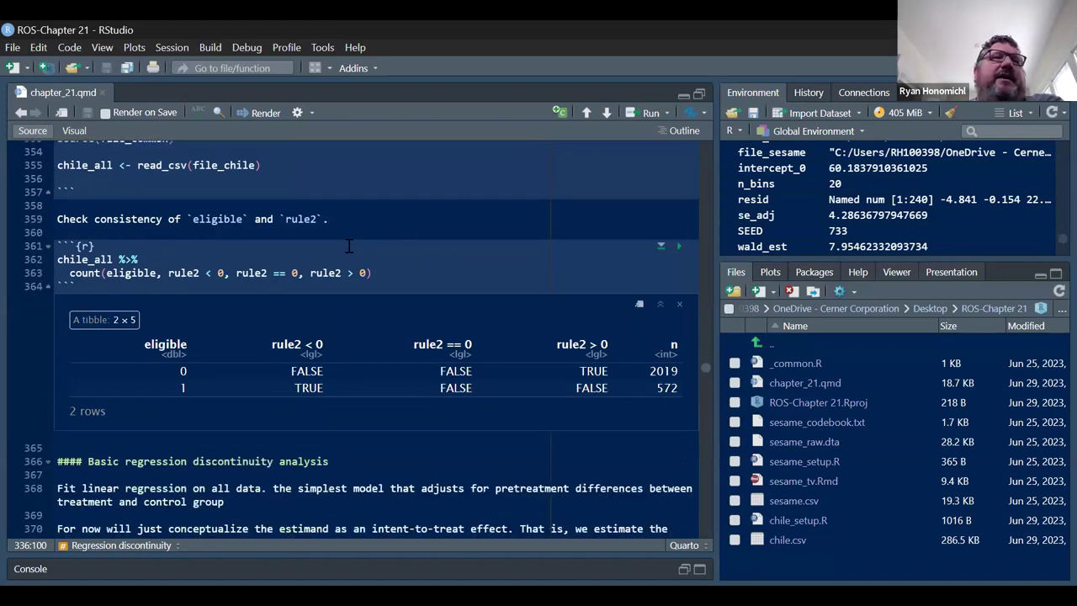
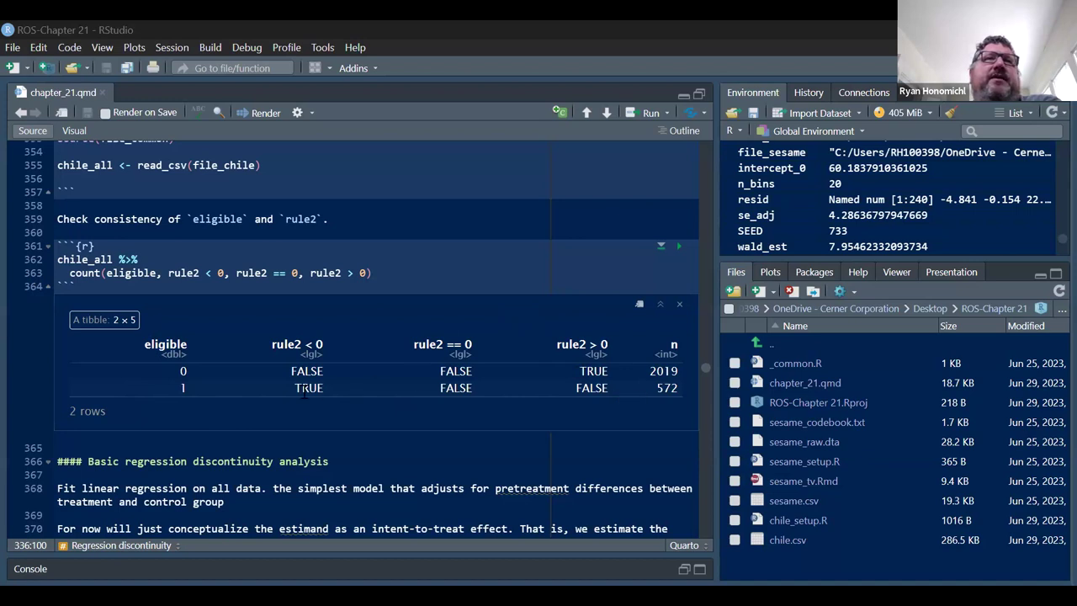
Highlight the rows of the eligibility check table and scroll through the surrounding output
drag(155, 367, 655, 390)
scroll(391, 407, down, 3)
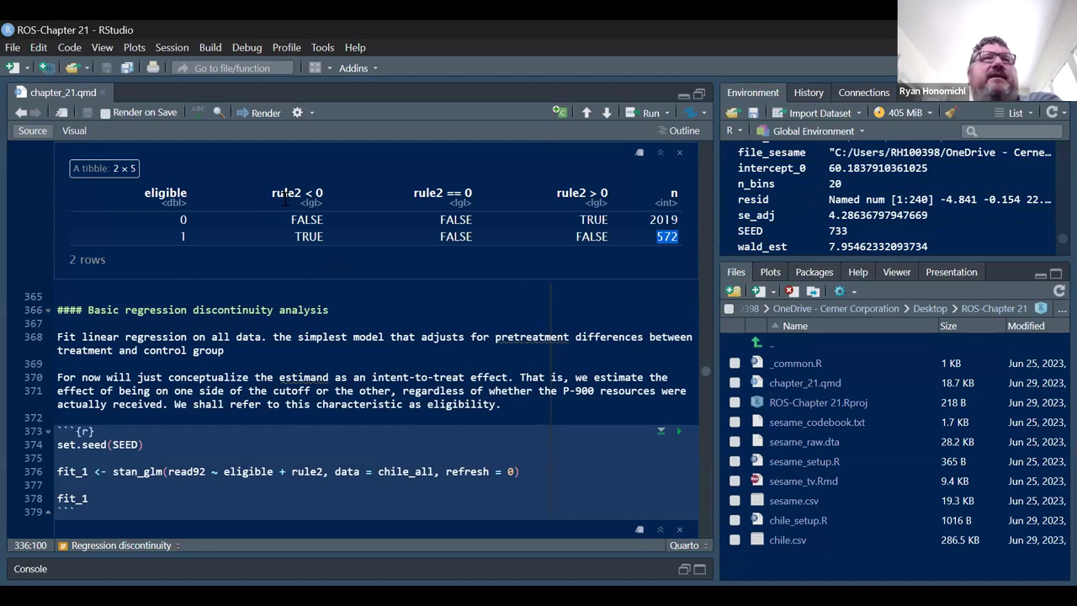
scroll(296, 199, up, 3)
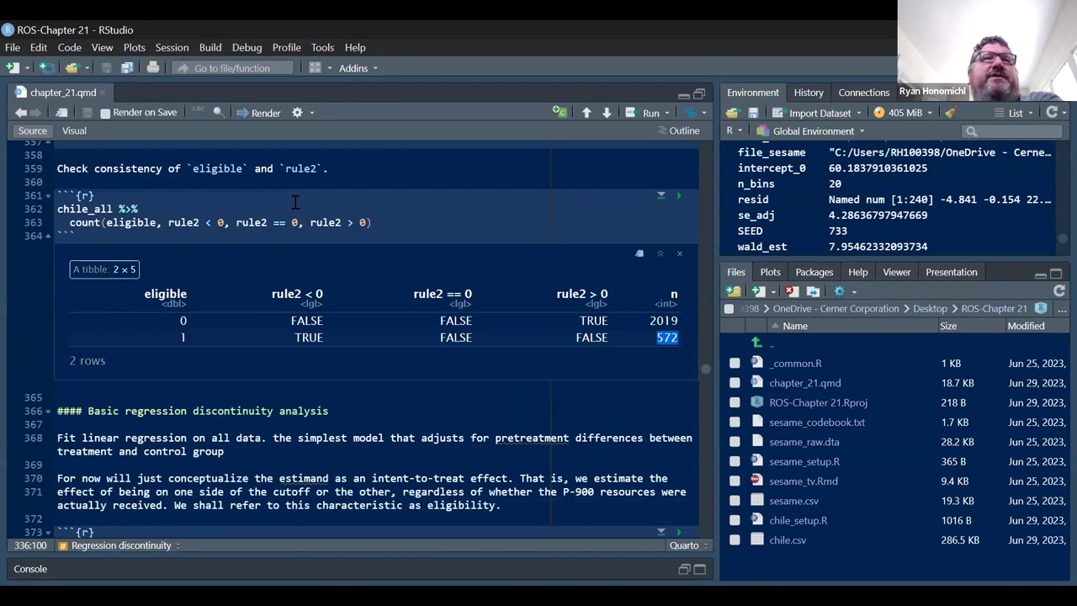
scroll(296, 202, down, 3)
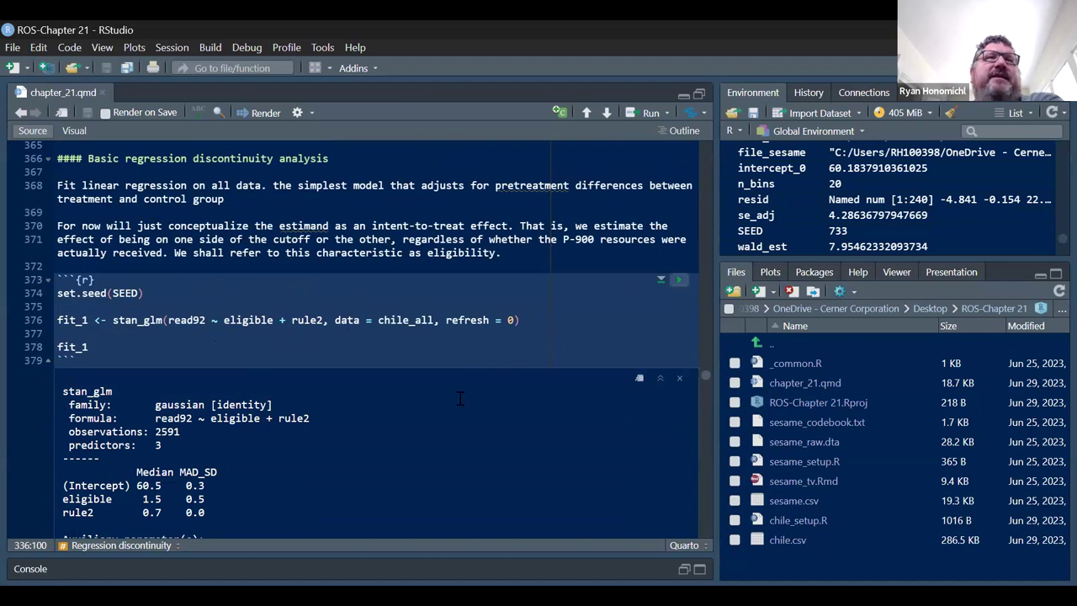
scroll(461, 353, down, 3)
scroll(457, 353, down, 3)
scroll(413, 387, up, 3)
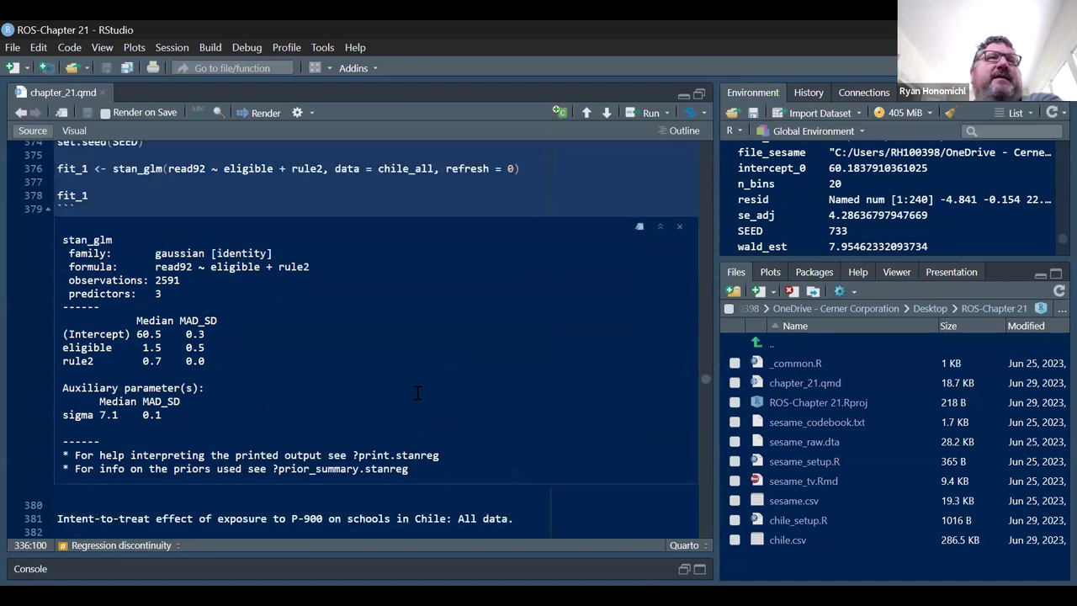
Highlight the fit_1 eligible and rule2 coefficient rows
triple_click(280, 348)
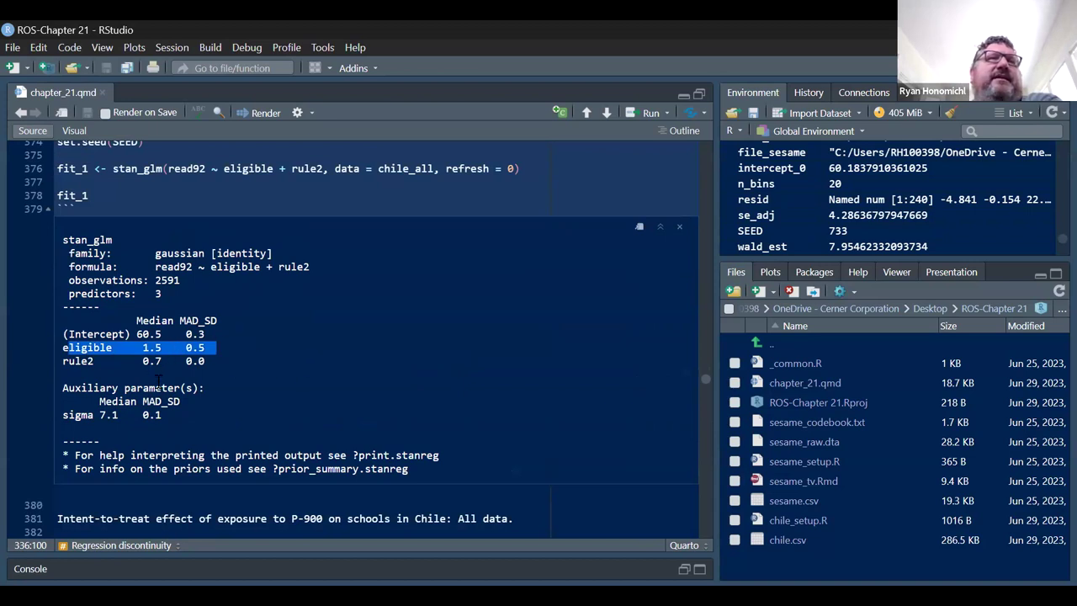
click(236, 359)
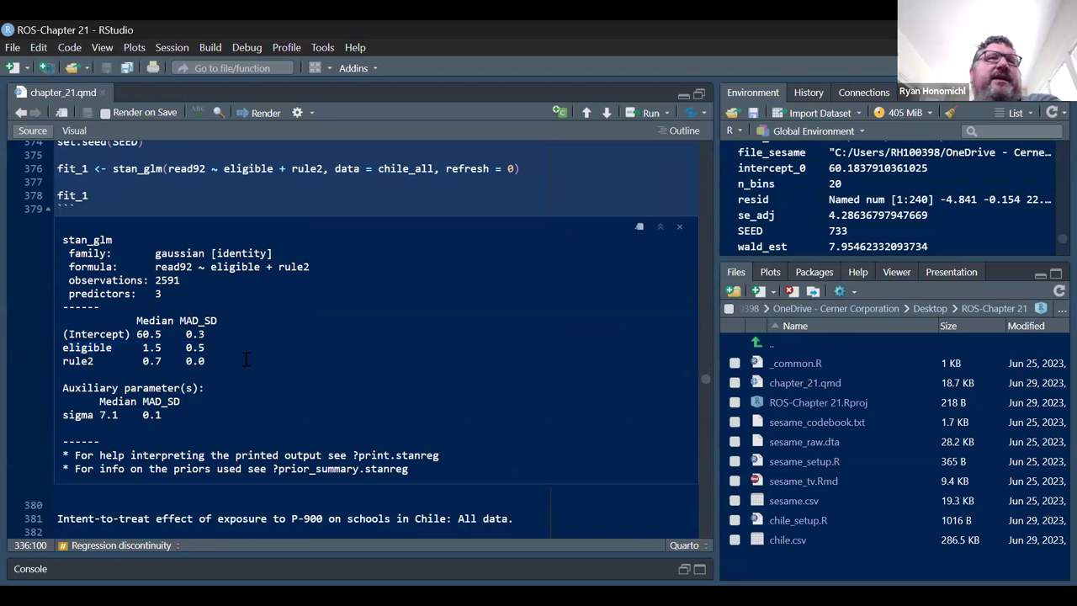
drag(63, 240, 205, 362)
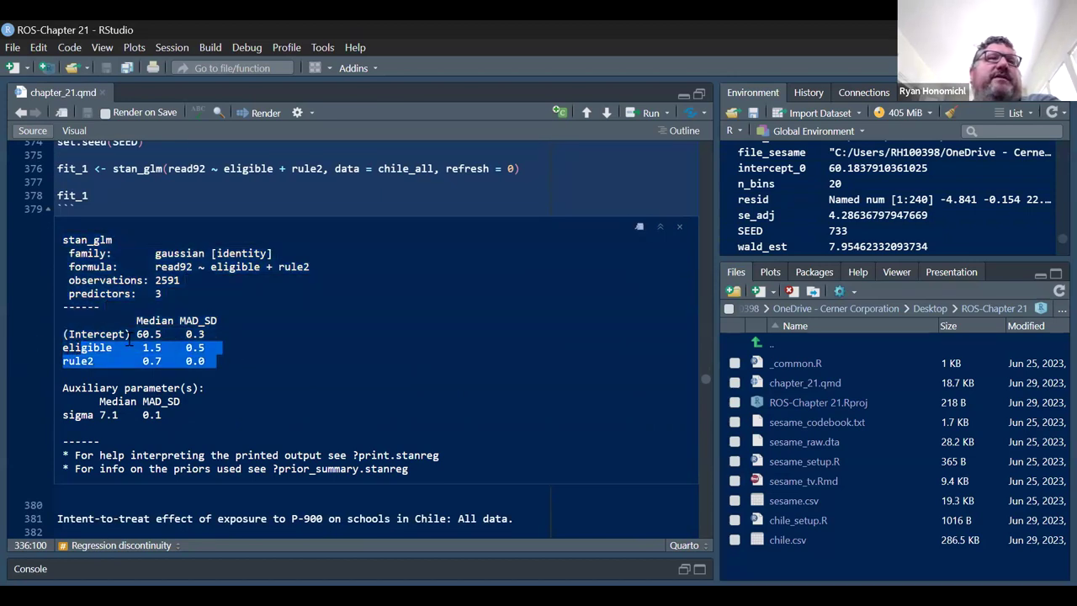
scroll(132, 336, down, 5)
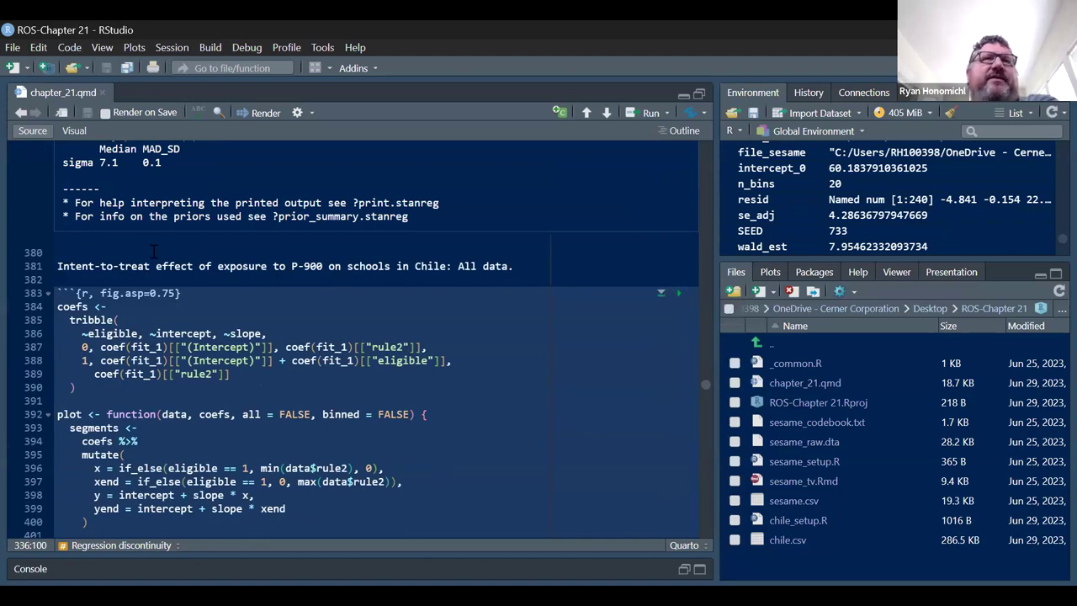
scroll(509, 323, down, 15)
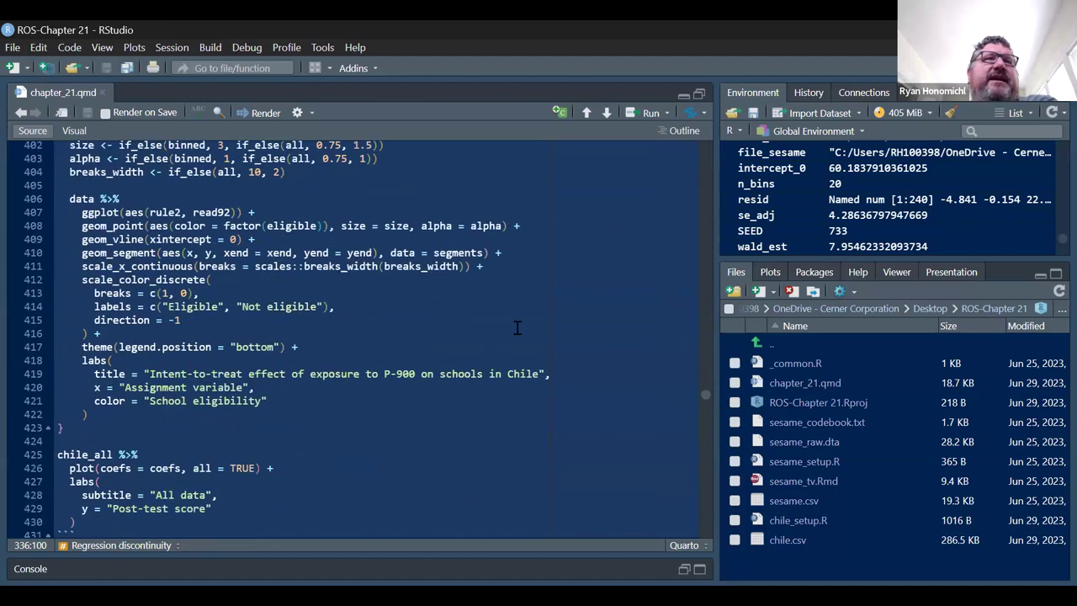
scroll(518, 328, down, 5)
scroll(518, 328, up, 2)
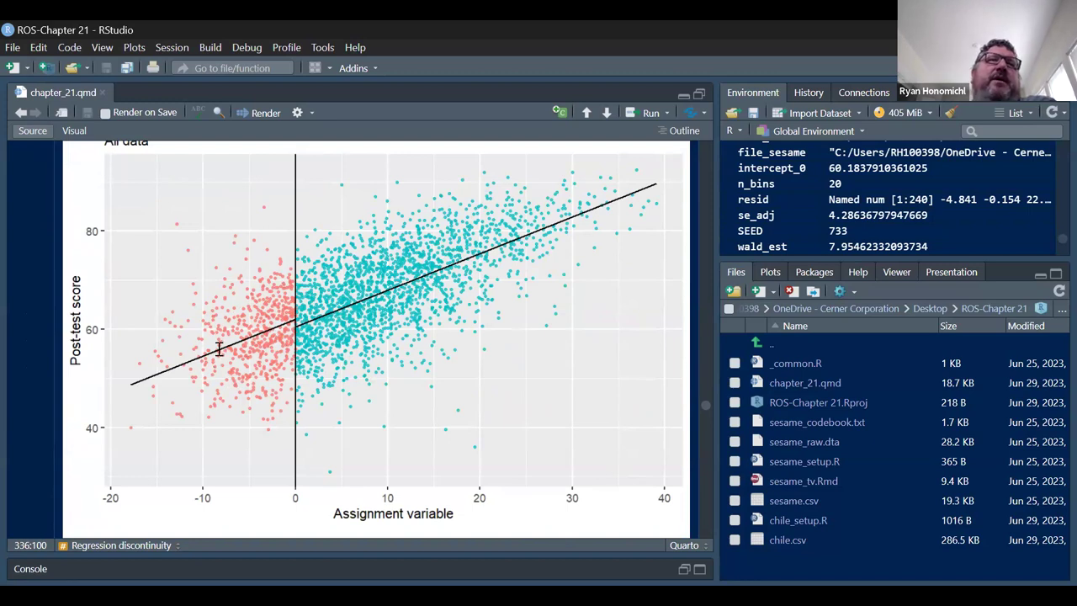
scroll(276, 379, up, 1)
scroll(275, 379, down, 1)
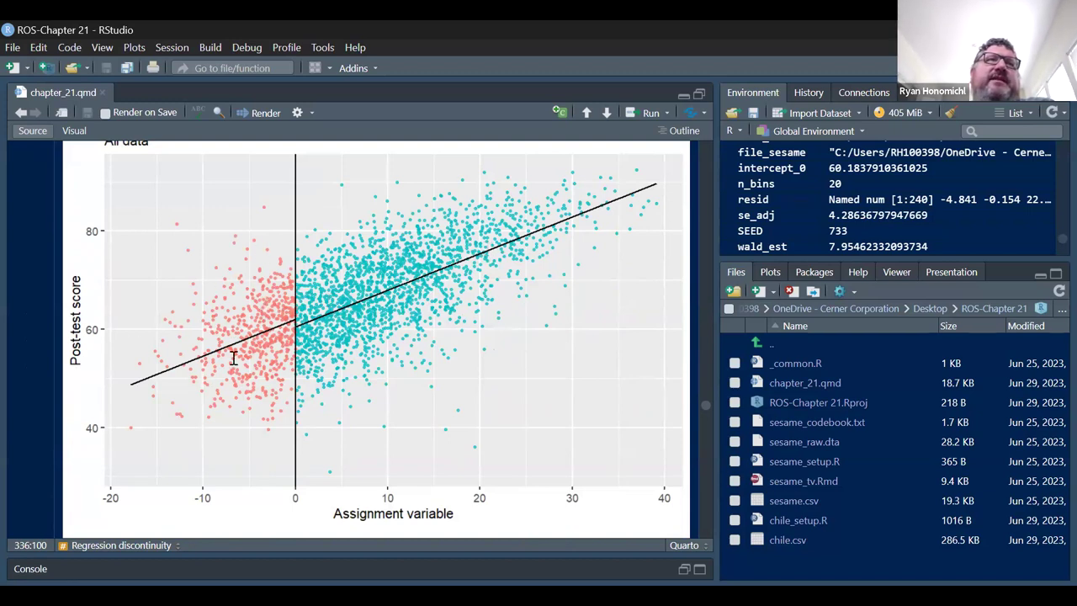
scroll(252, 310, down, 5)
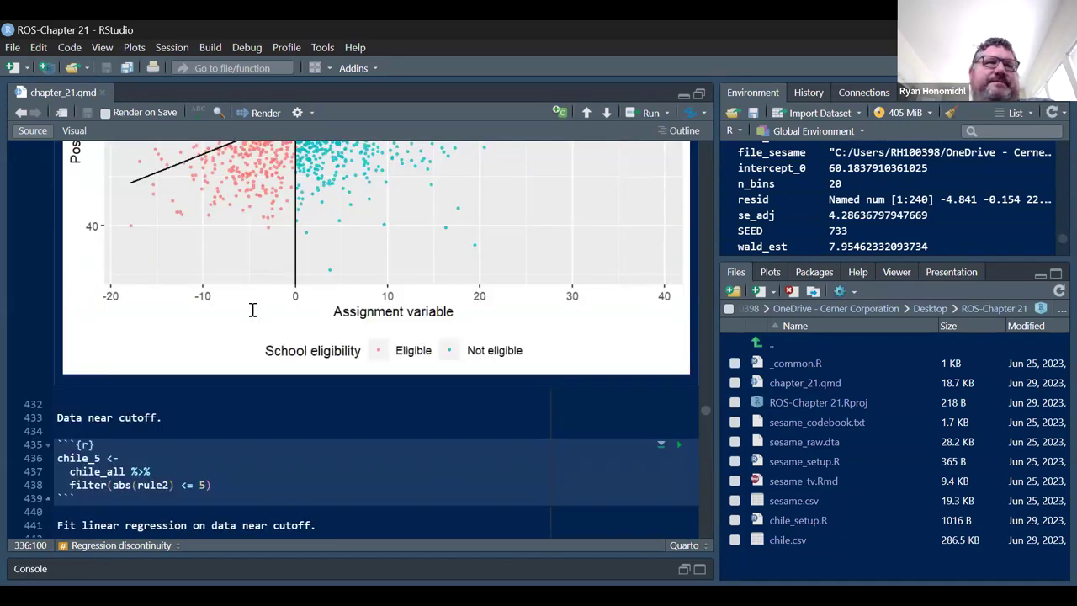
Run the chunk that builds chile_5 from schools with rule2 within 5 of the cutoff
click(680, 446)
scroll(622, 428, down, 3)
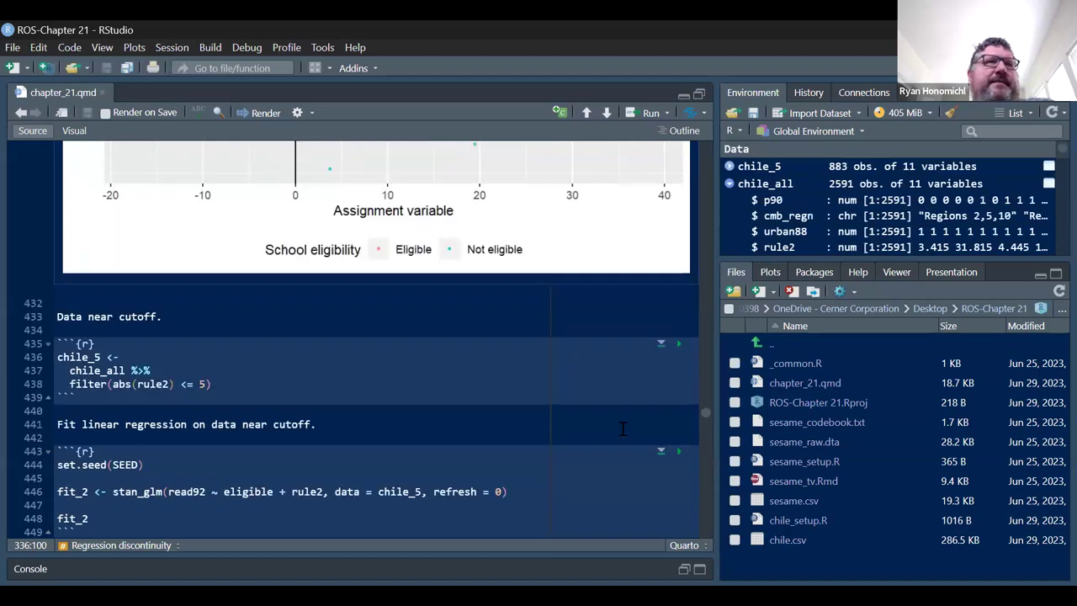
scroll(622, 429, down, 3)
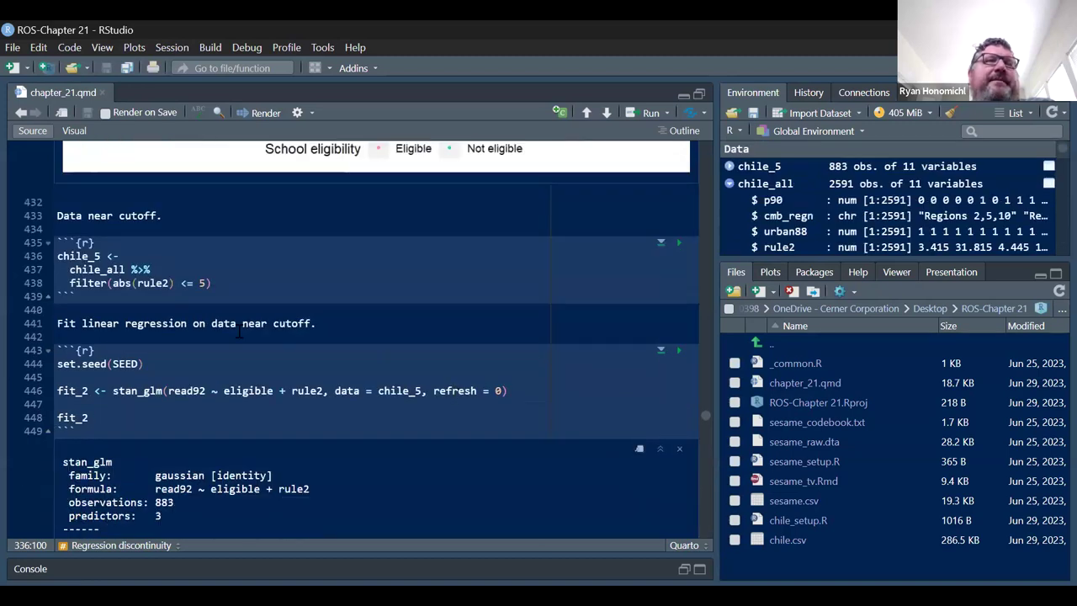
scroll(239, 331, down, 4)
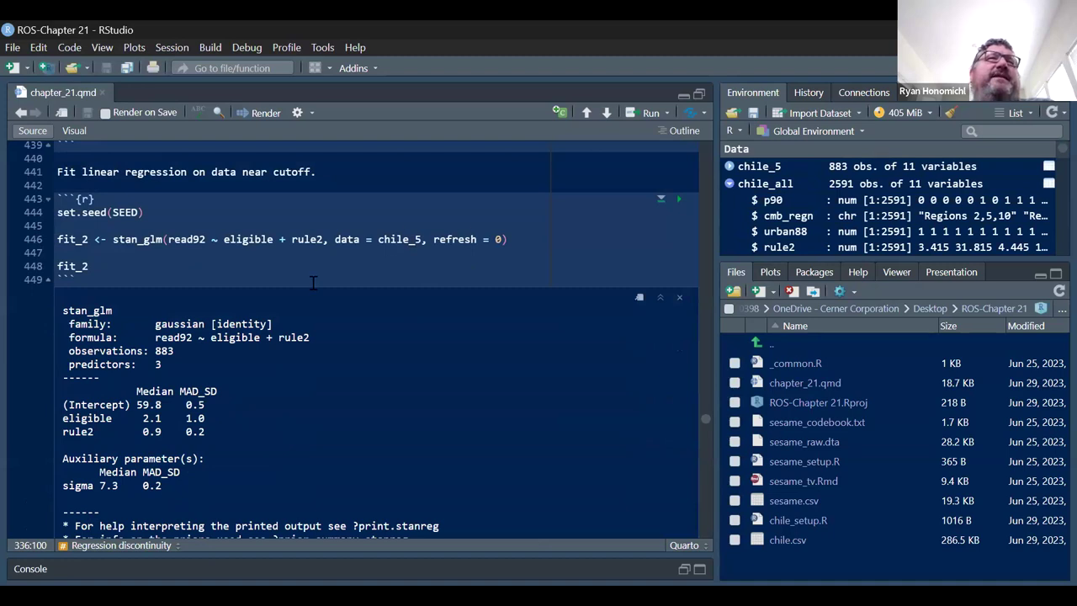
scroll(312, 283, up, 5)
scroll(312, 283, up, 6)
scroll(324, 277, down, 10)
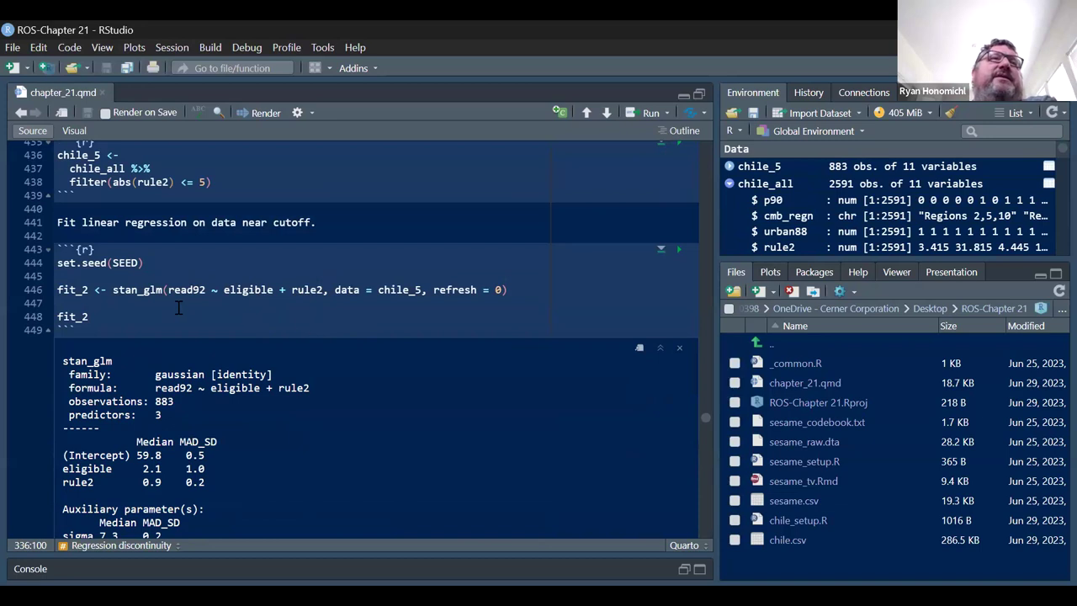
scroll(167, 287, up, 1)
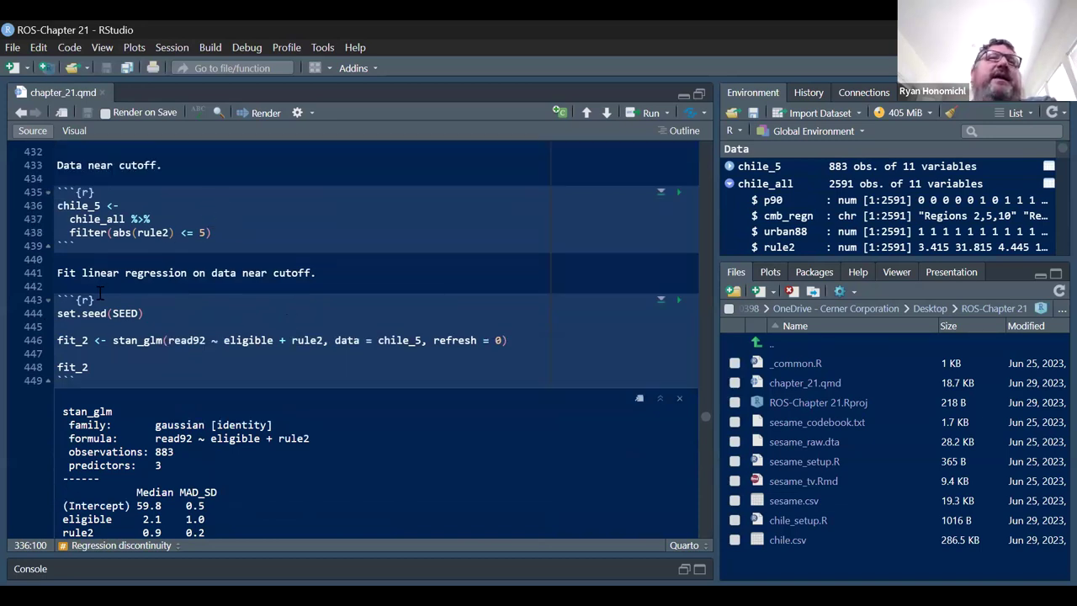
Highlight the filter(abs(rule2) <= 5) code on line 438
drag(215, 232, 75, 233)
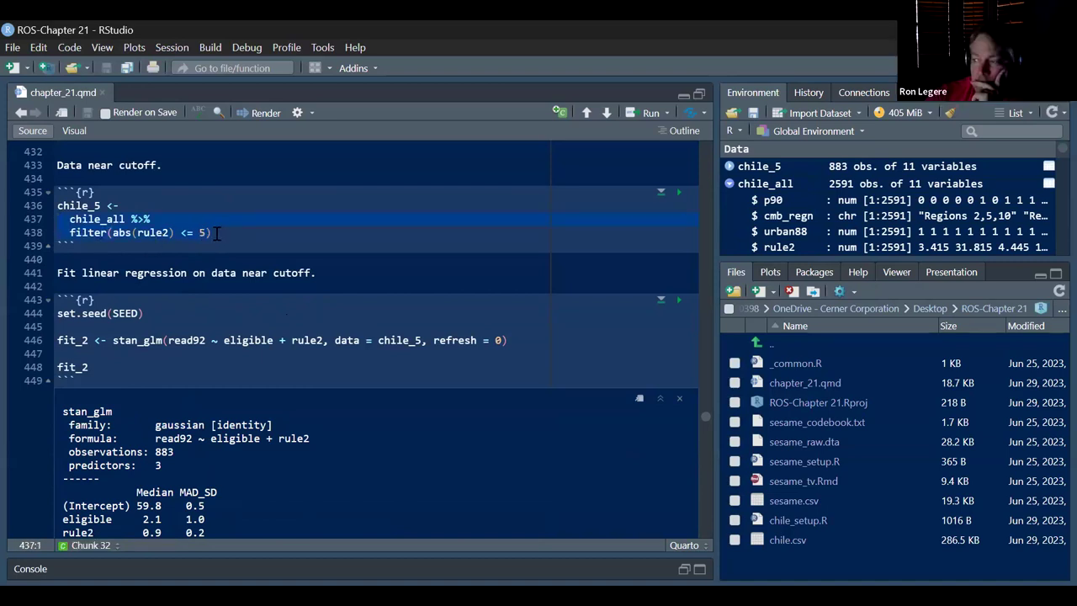
scroll(315, 219, up, 5)
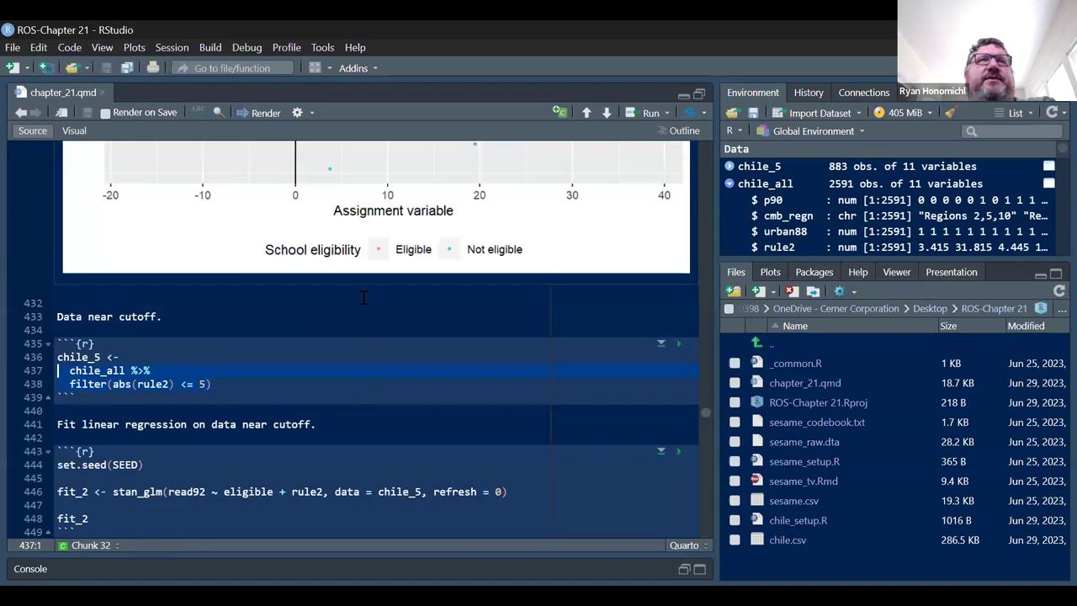
scroll(249, 296, down, 2)
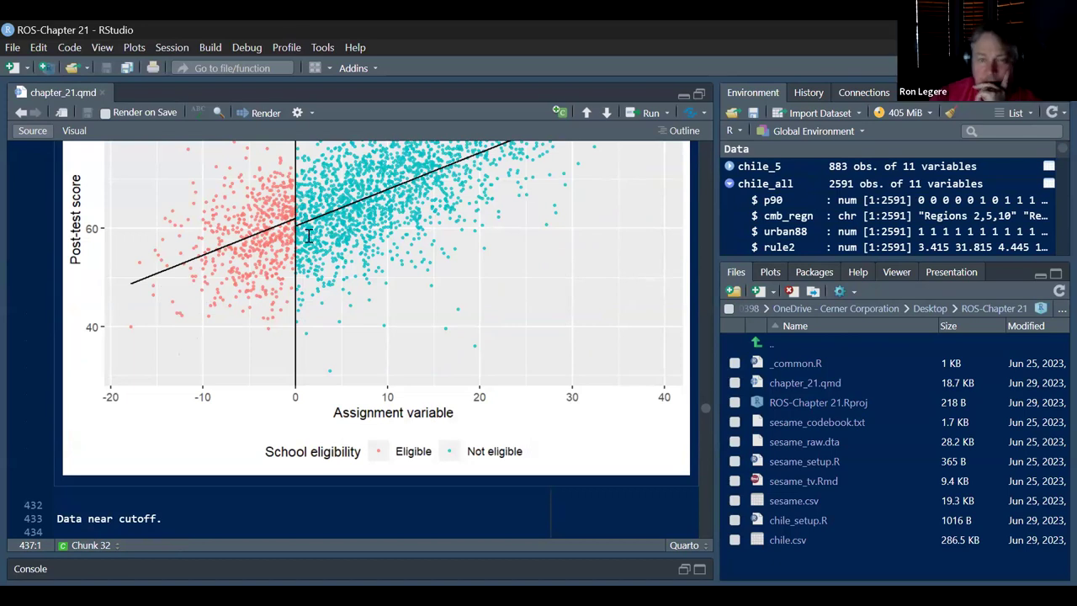
Highlight the fit_2 eligible (2.1) and rule2 (0.9) coefficient rows, then clear the highlight
scroll(320, 218, down, 10)
scroll(340, 289, up, 4)
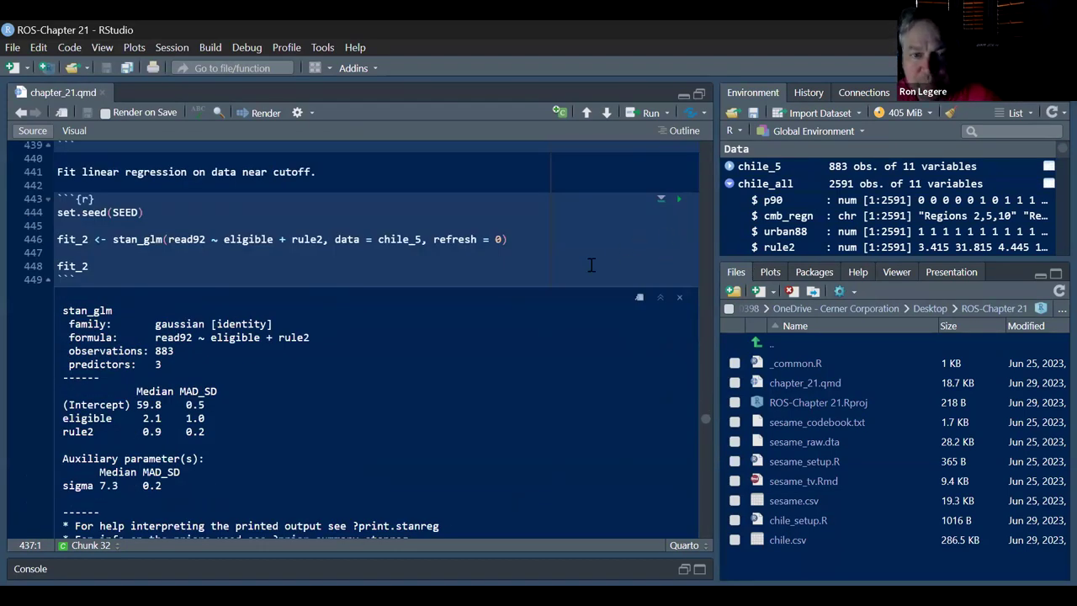
scroll(554, 272, down, 5)
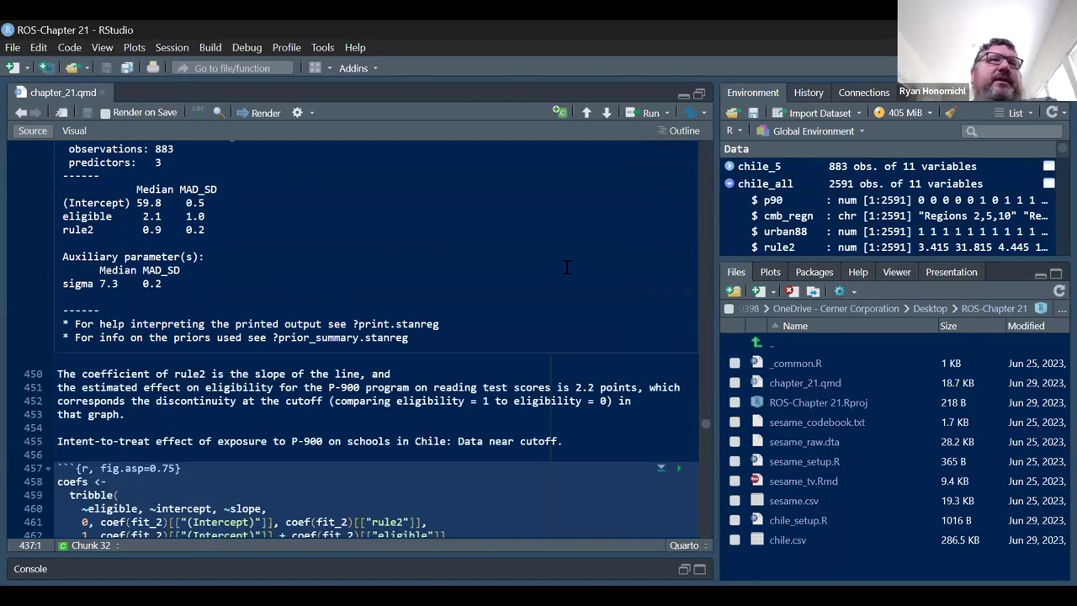
scroll(566, 267, up, 4)
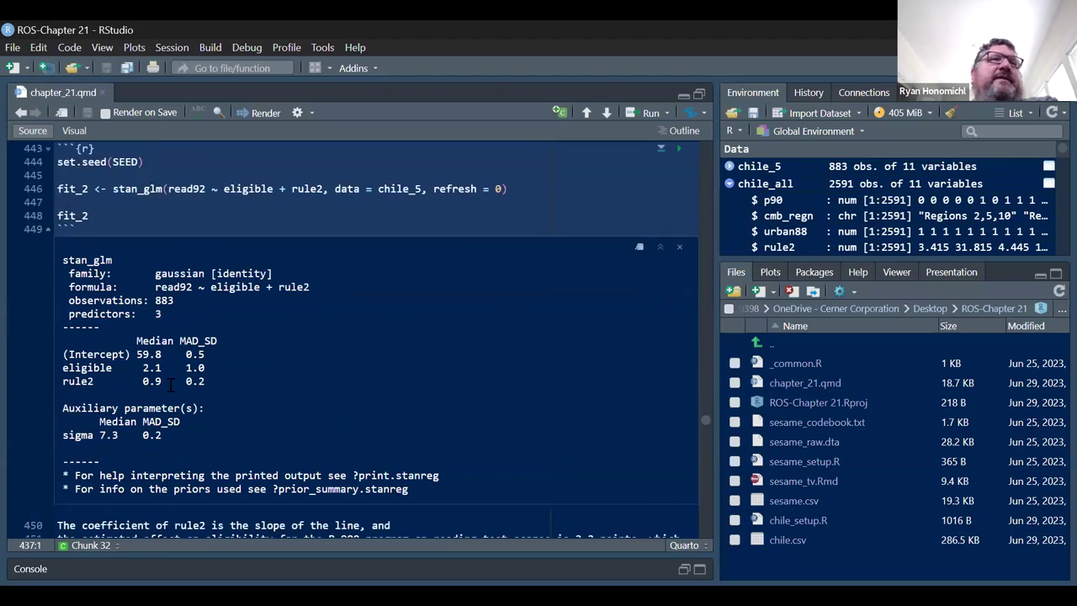
scroll(171, 384, up, 20)
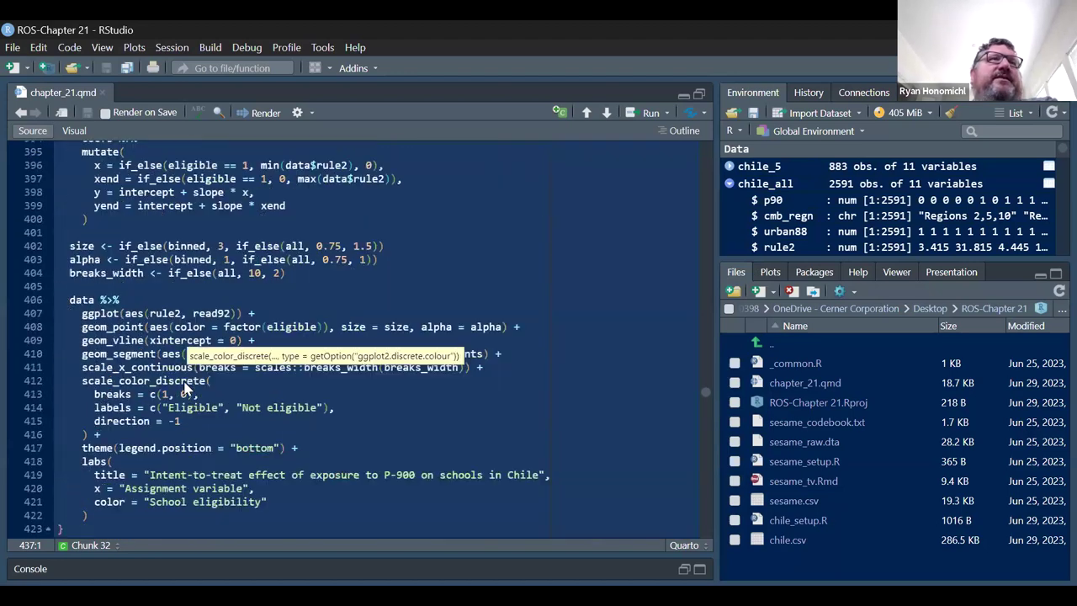
scroll(186, 387, up, 8)
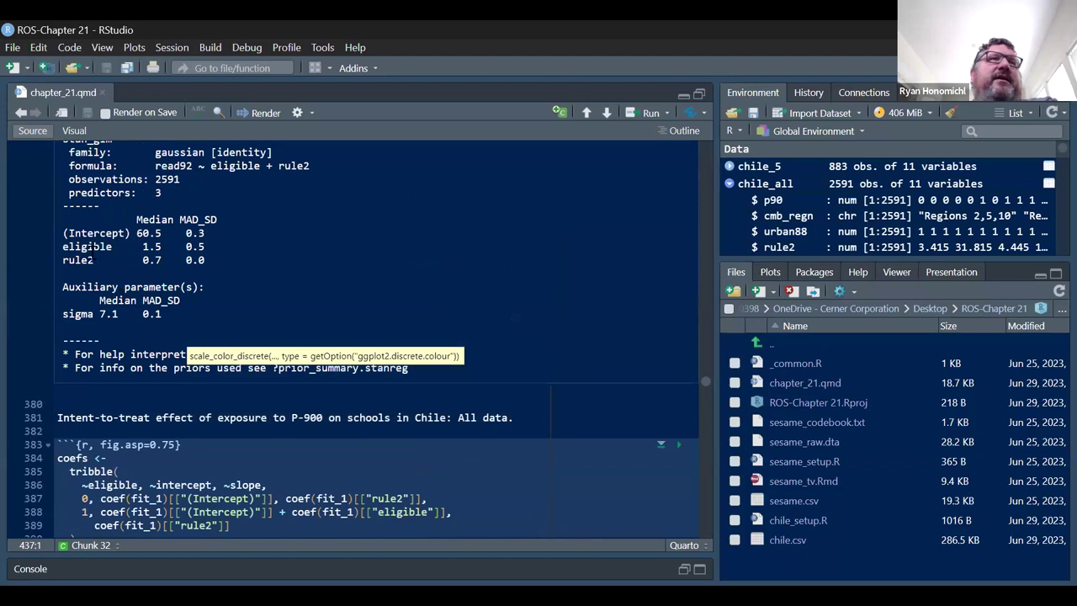
scroll(115, 254, down, 20)
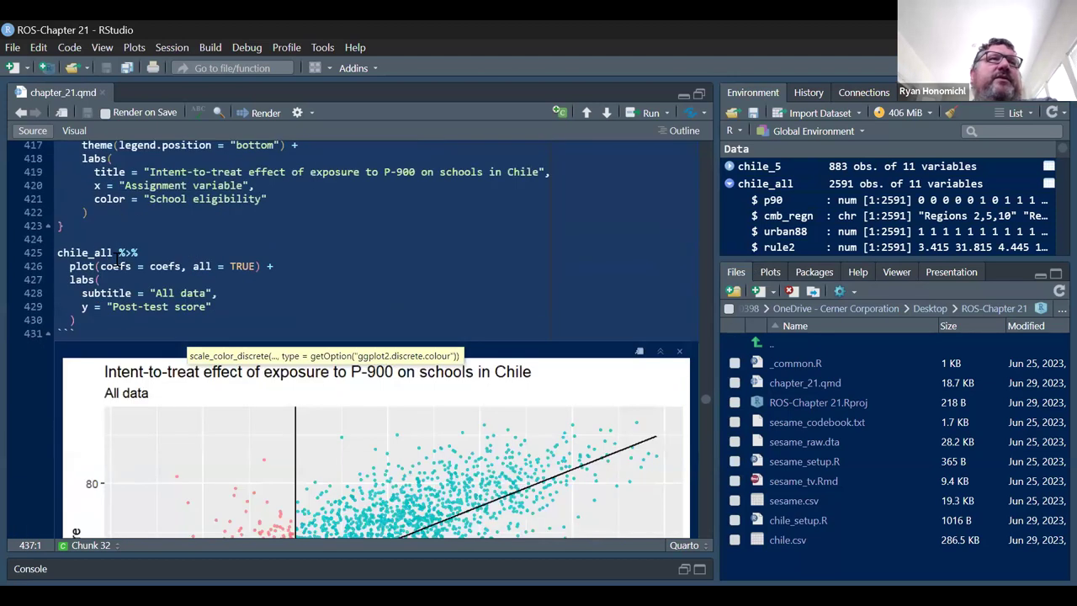
scroll(115, 257, down, 6)
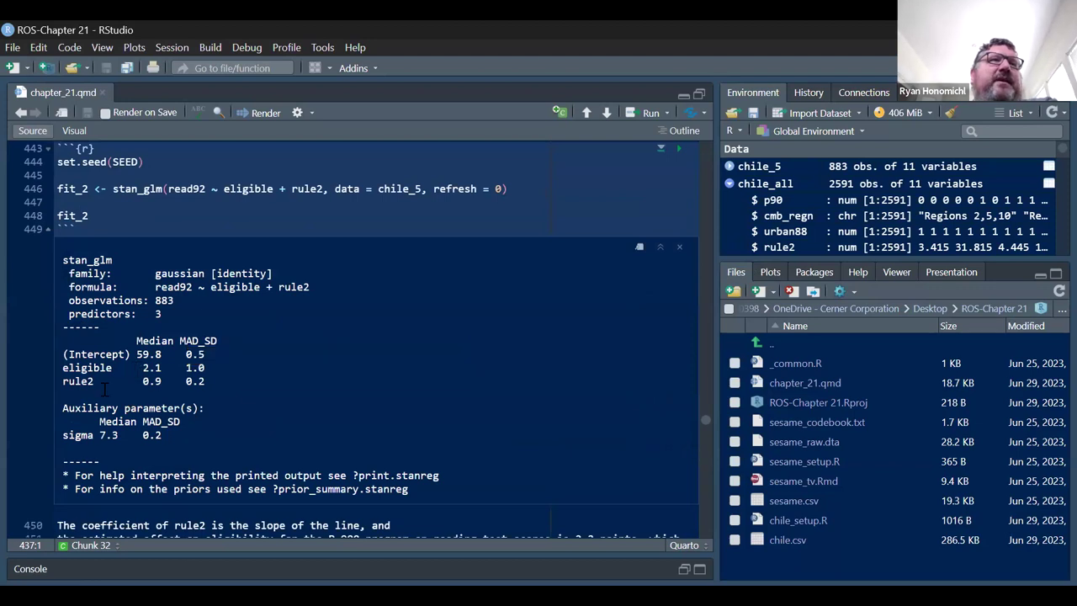
drag(59, 368, 203, 393)
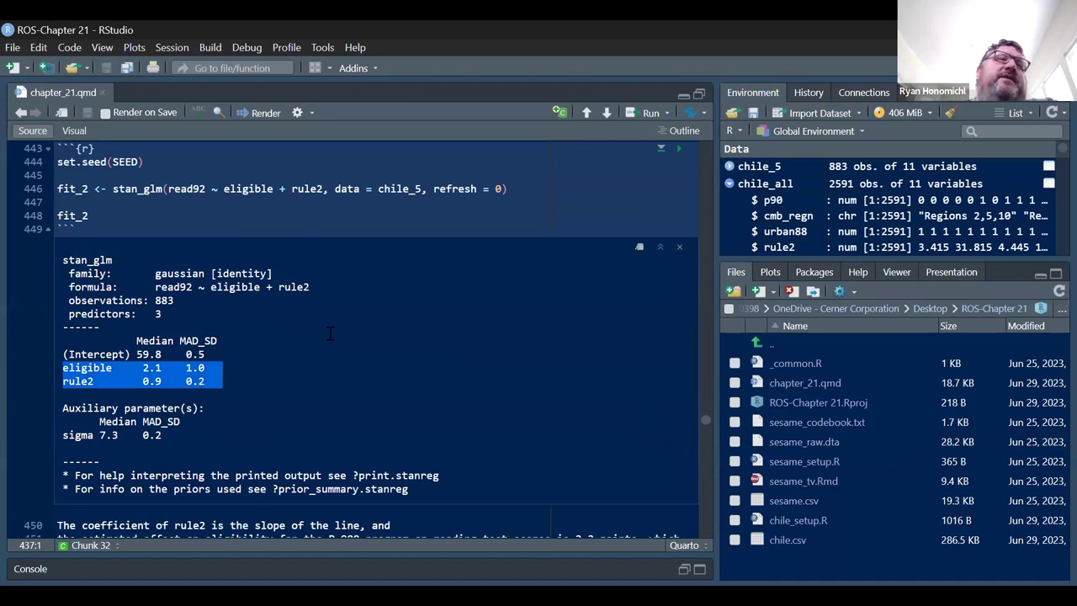
scroll(539, 320, down, 3)
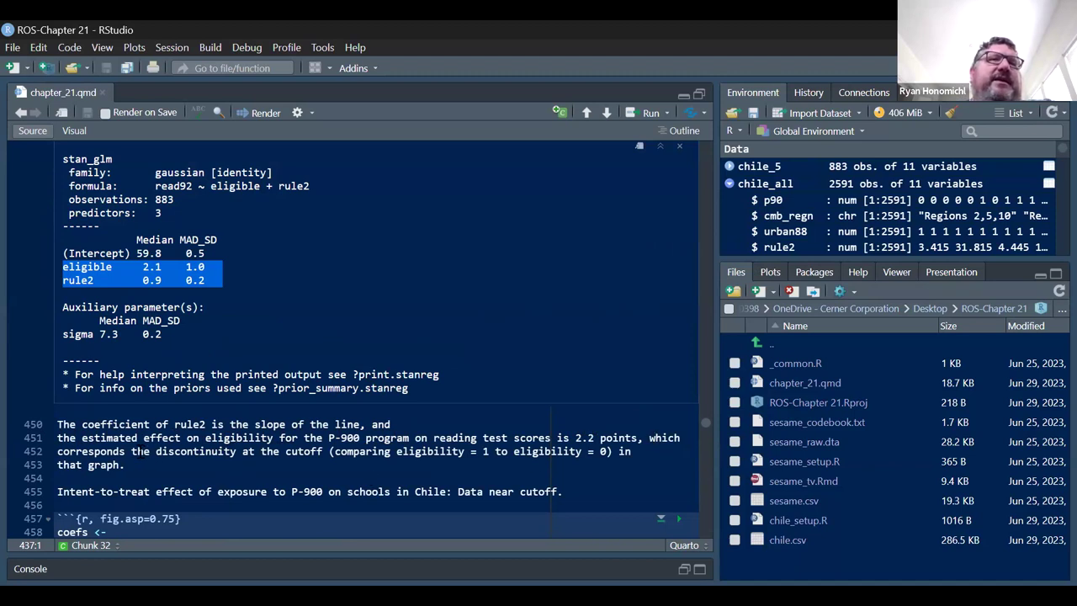
click(150, 451)
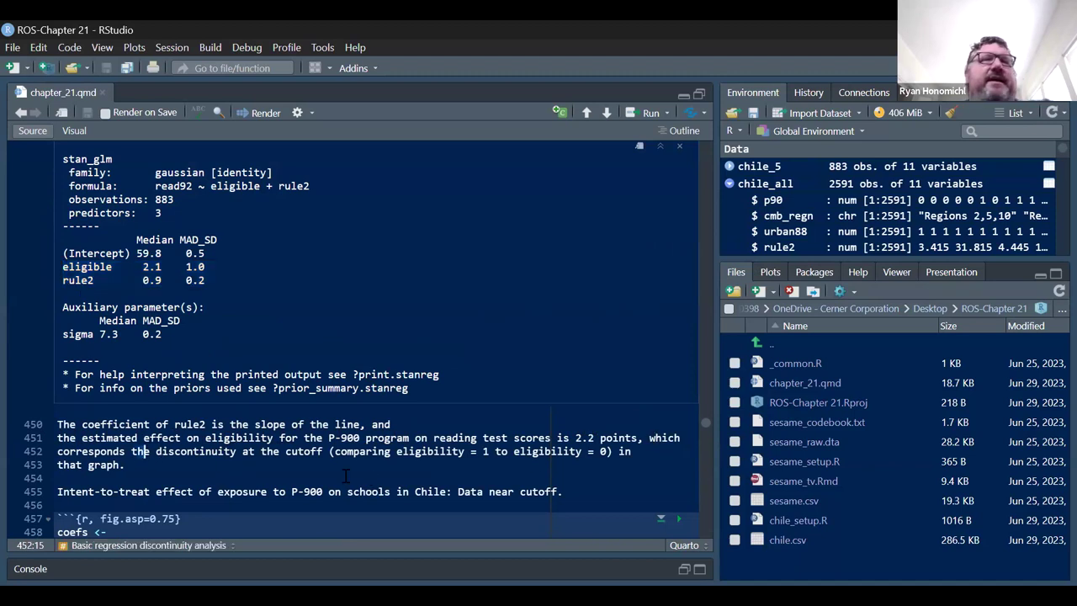
scroll(240, 403, down, 2)
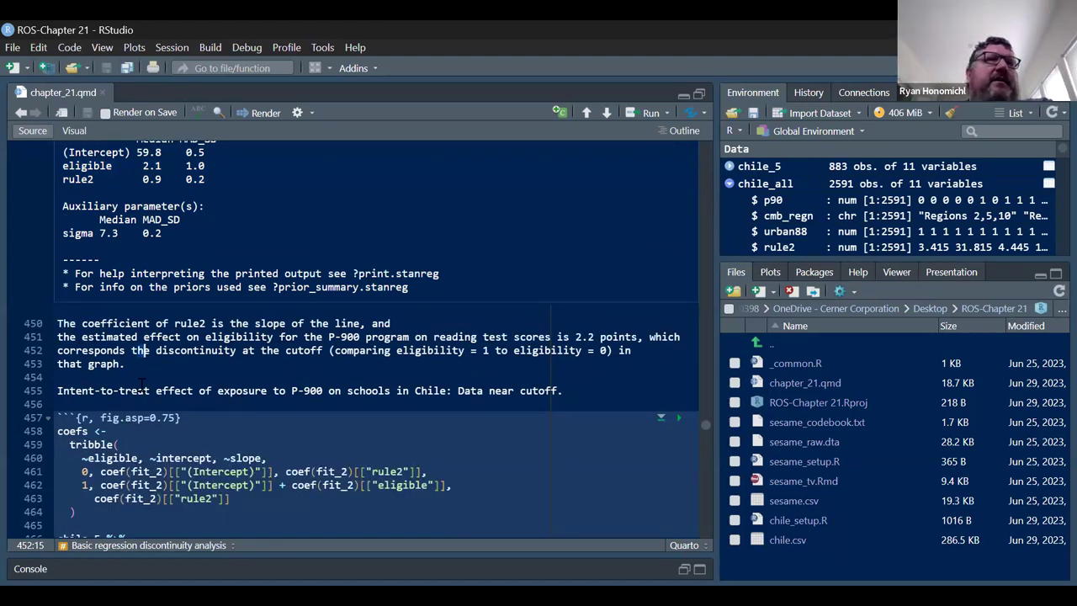
Scroll past the near-cutoff intent-to-treat scatterplot to the fit_3 stan_glm chunk
scroll(160, 389, down, 1)
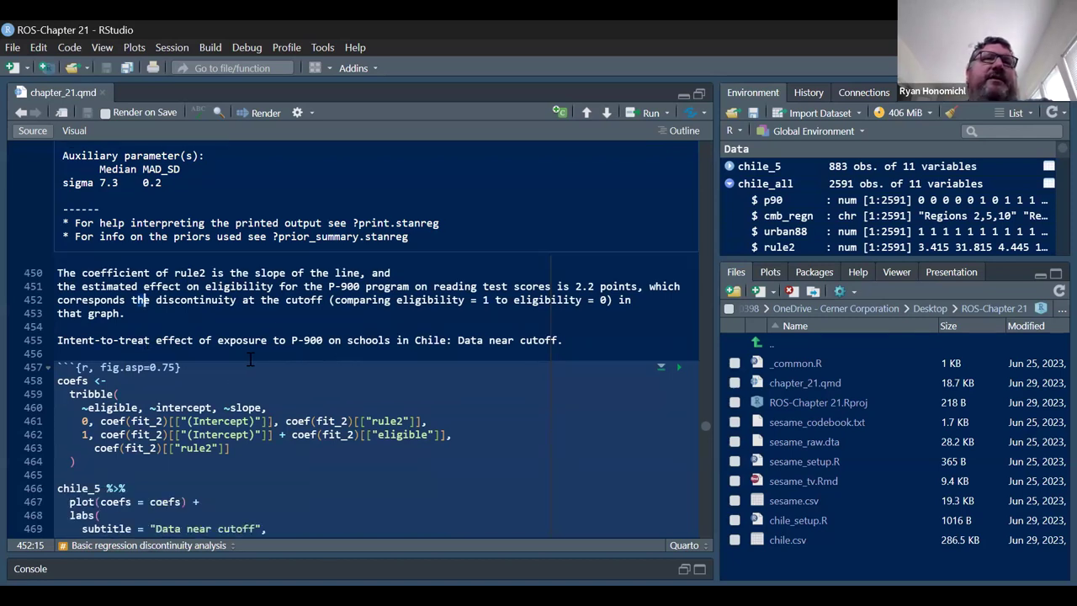
scroll(413, 387, down, 2)
scroll(412, 382, down, 5)
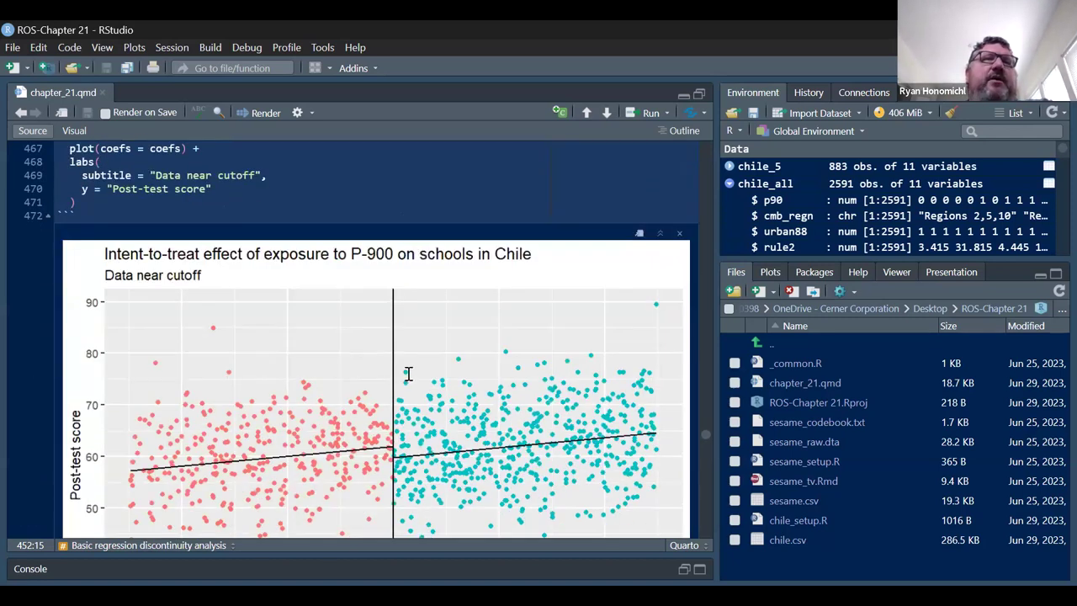
scroll(407, 374, down, 2)
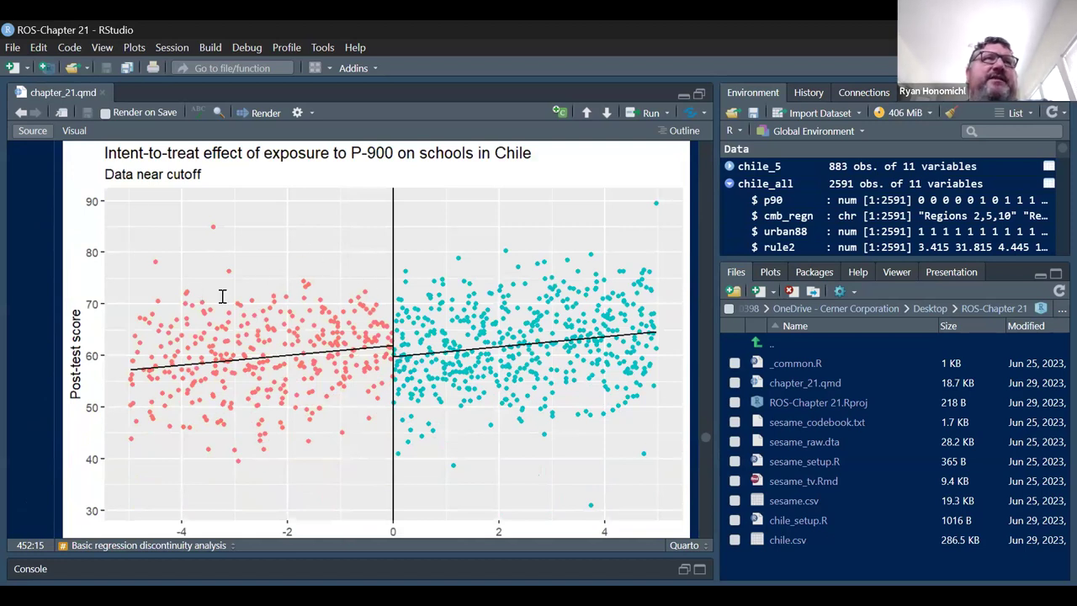
scroll(532, 408, down, 2)
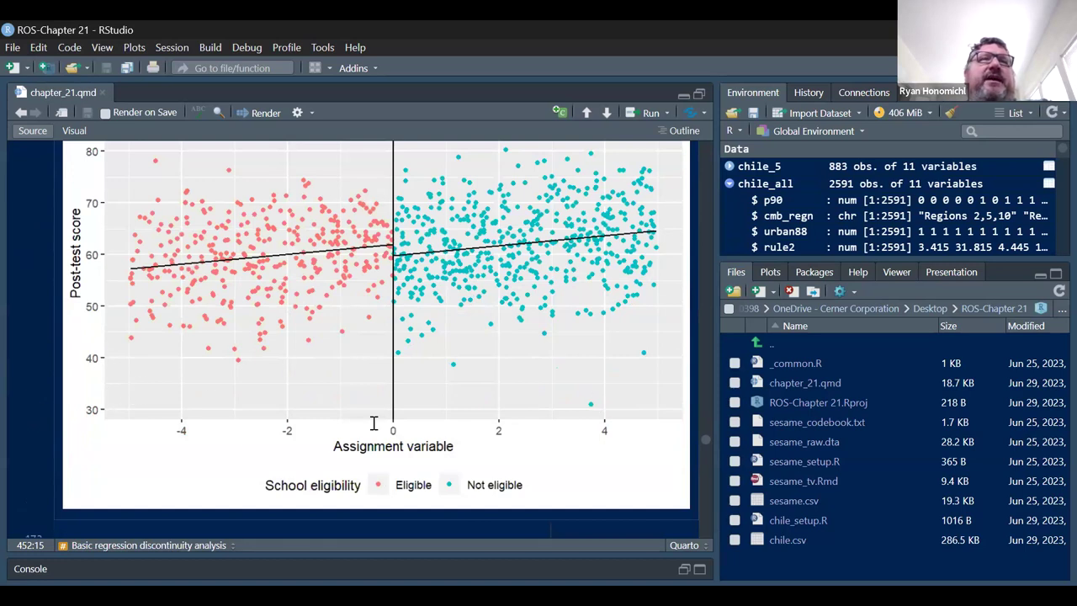
scroll(617, 375, up, 3)
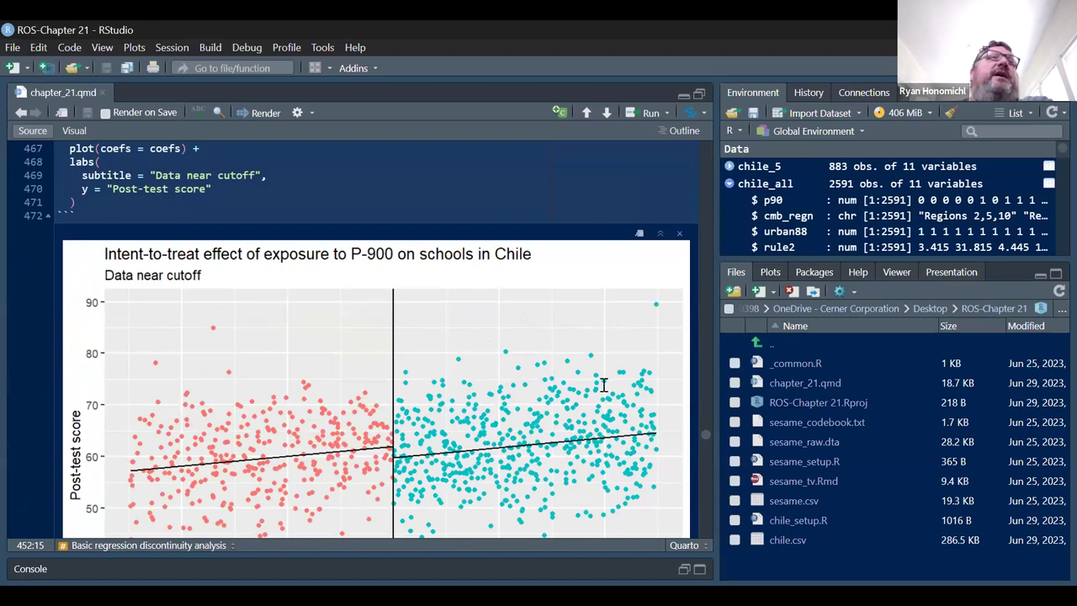
scroll(603, 384, down, 7)
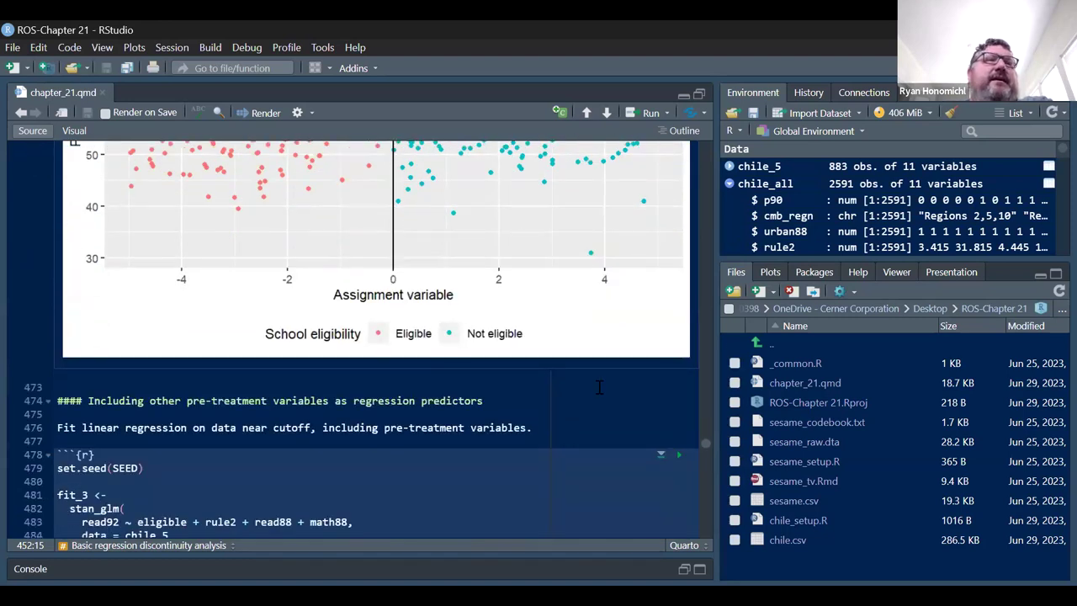
scroll(601, 388, up, 4)
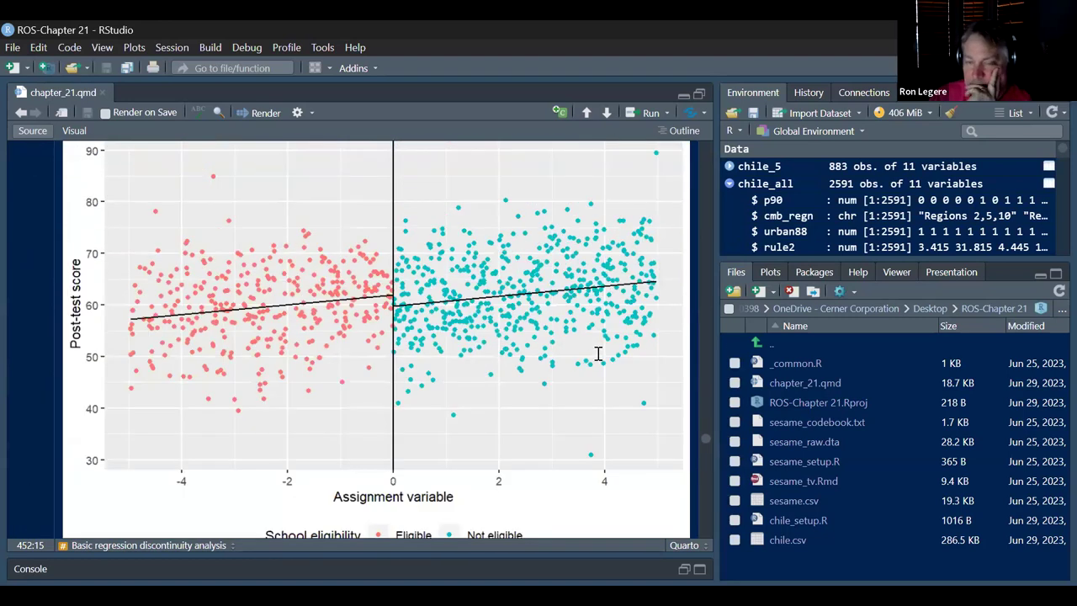
scroll(597, 354, down, 9)
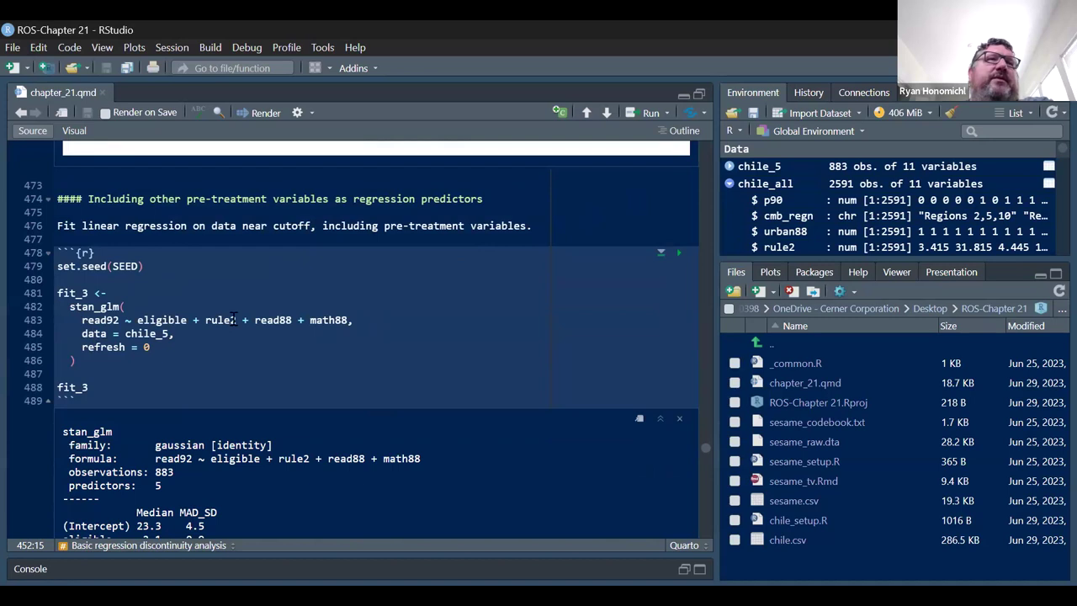
Highlight the added read88 and math88 predictors in the fit_3 formula on line 483
click(137, 319)
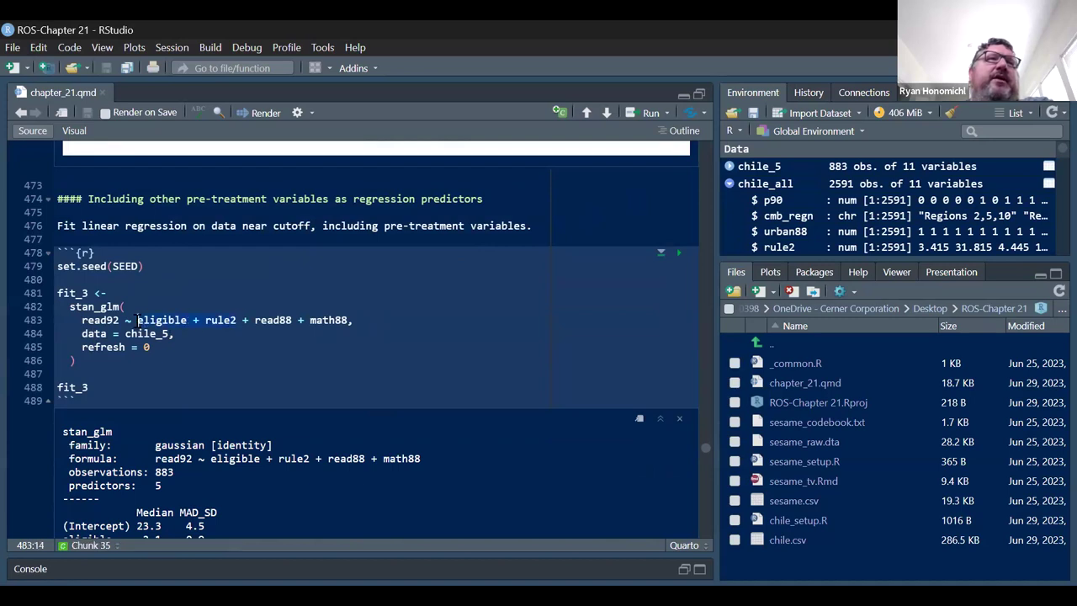
shift+click(353, 320)
drag(353, 319, 248, 320)
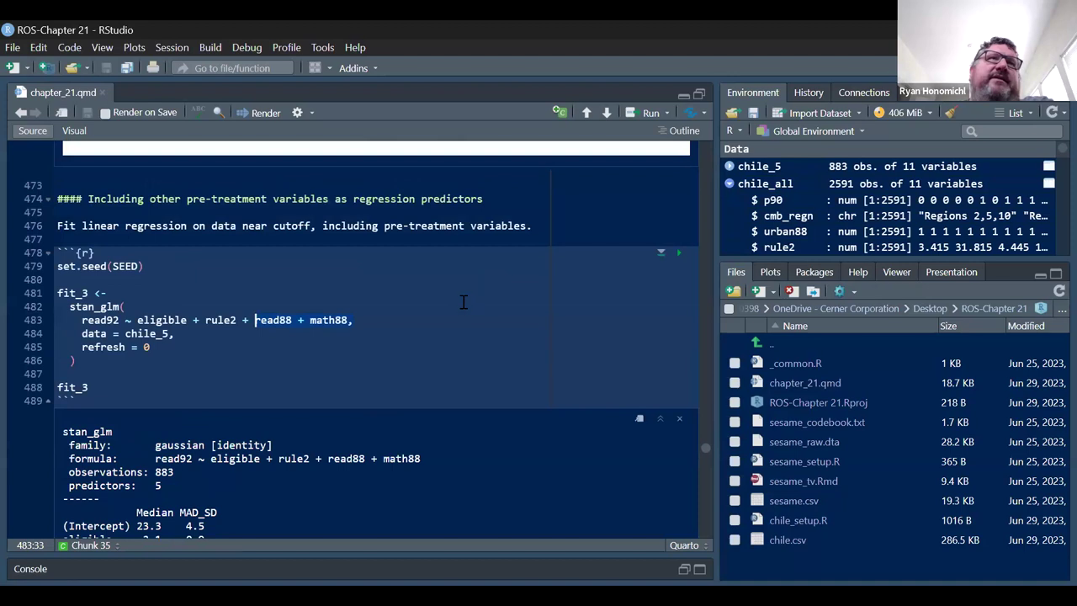
scroll(463, 301, down, 10)
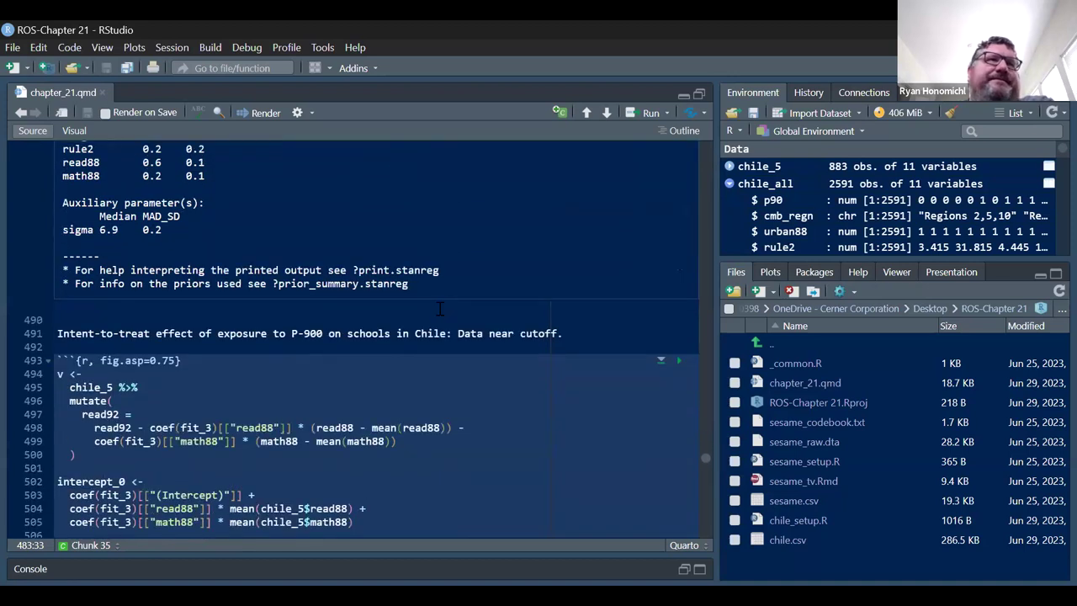
Scroll past the adjusted post-test score plot to the 'Data near cutoff binned' chunk
scroll(439, 310, down, 14)
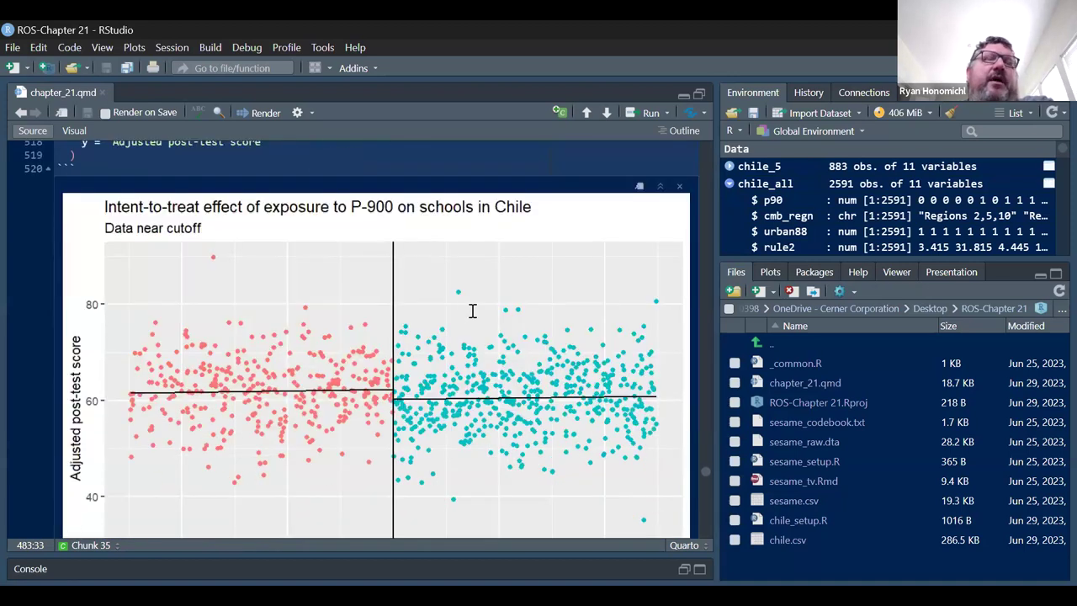
scroll(455, 350, up, 1)
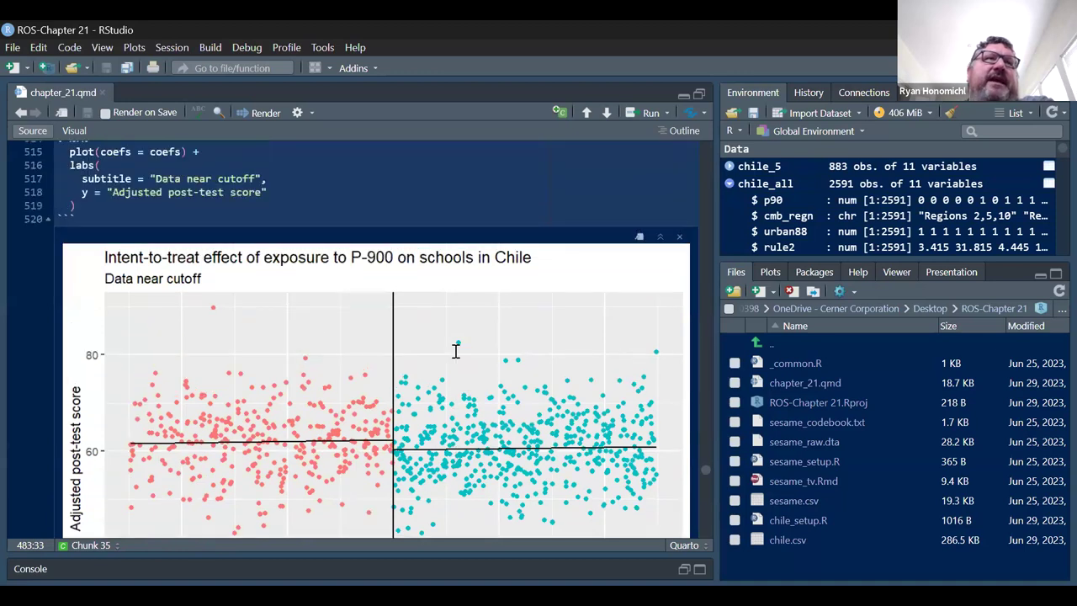
scroll(455, 351, up, 3)
scroll(455, 350, up, 3)
scroll(458, 351, down, 8)
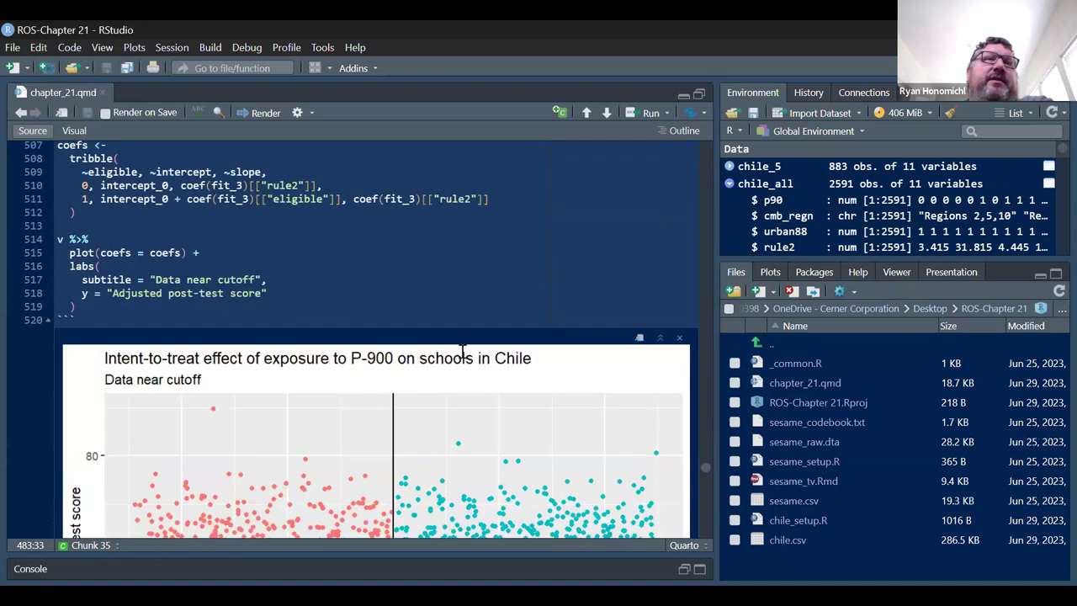
scroll(462, 351, down, 2)
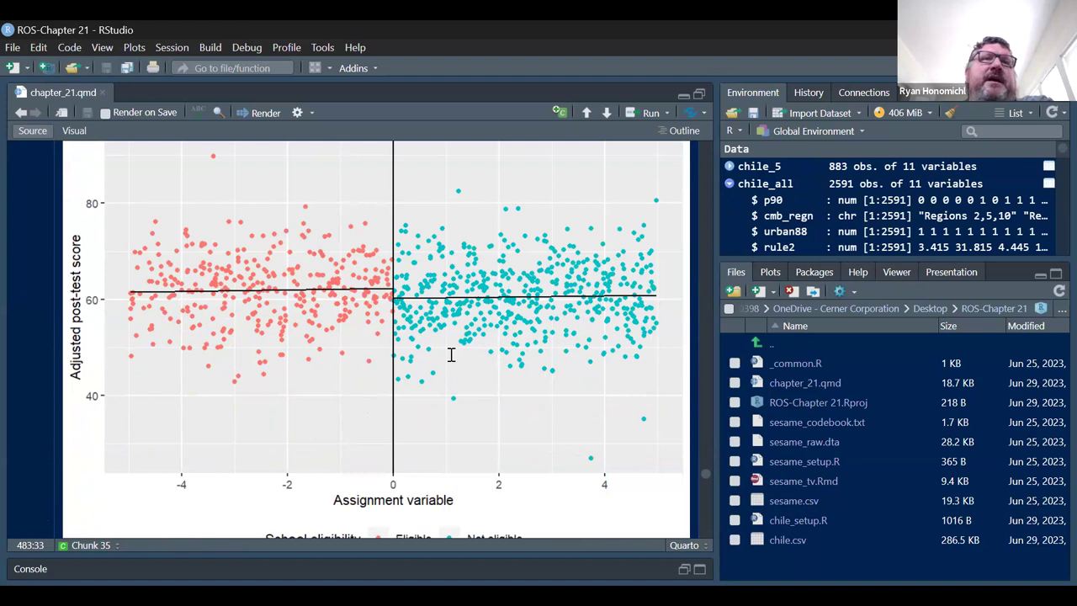
scroll(451, 354, down, 4)
Scroll past the binned adjusted ITT plot to the 'Including interactions' heading and z-score chunk
scroll(451, 355, down, 10)
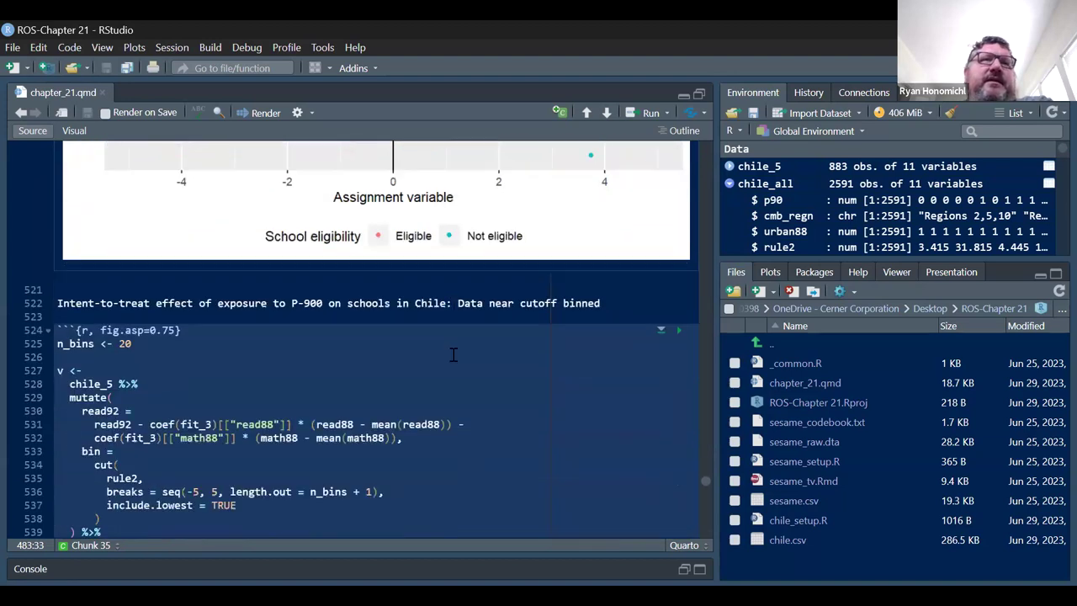
scroll(455, 357, down, 2)
scroll(455, 357, up, 5)
scroll(456, 357, down, 9)
scroll(455, 356, up, 2)
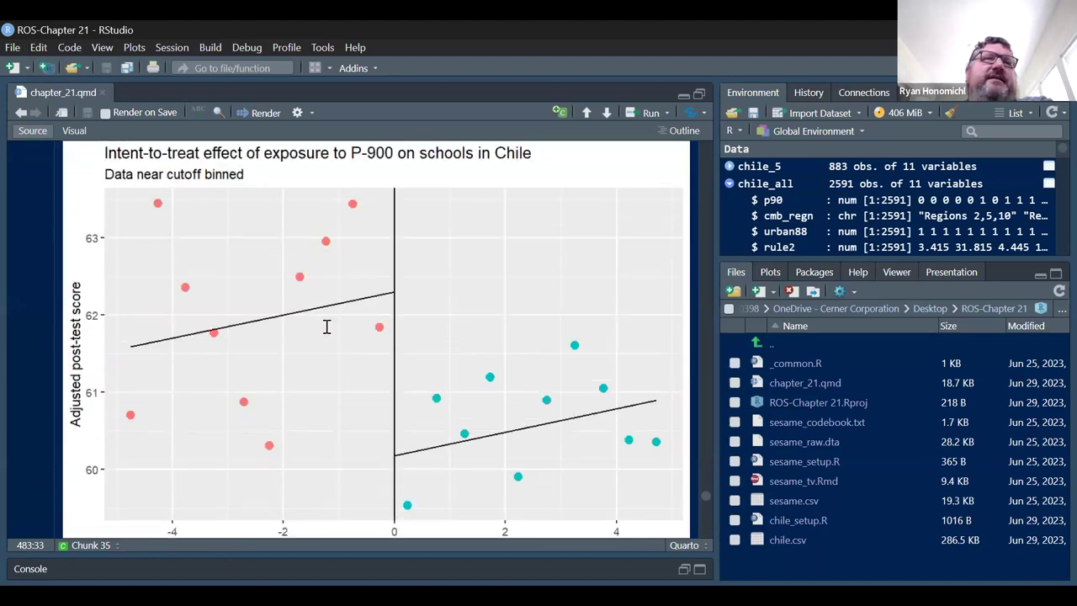
scroll(328, 324, down, 1)
scroll(332, 280, up, 1)
scroll(330, 283, up, 4)
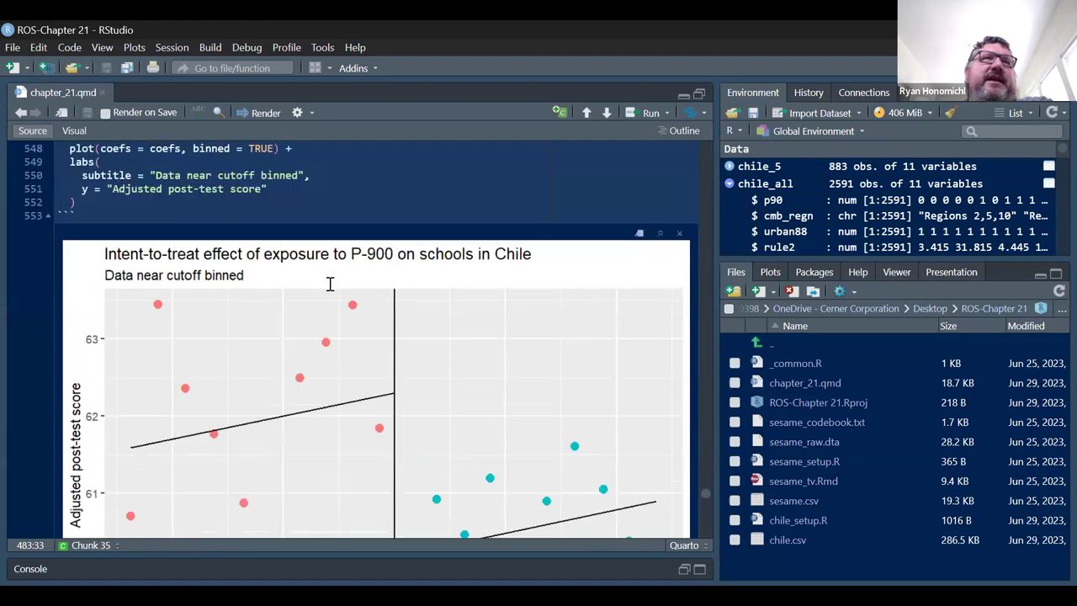
scroll(329, 285, down, 10)
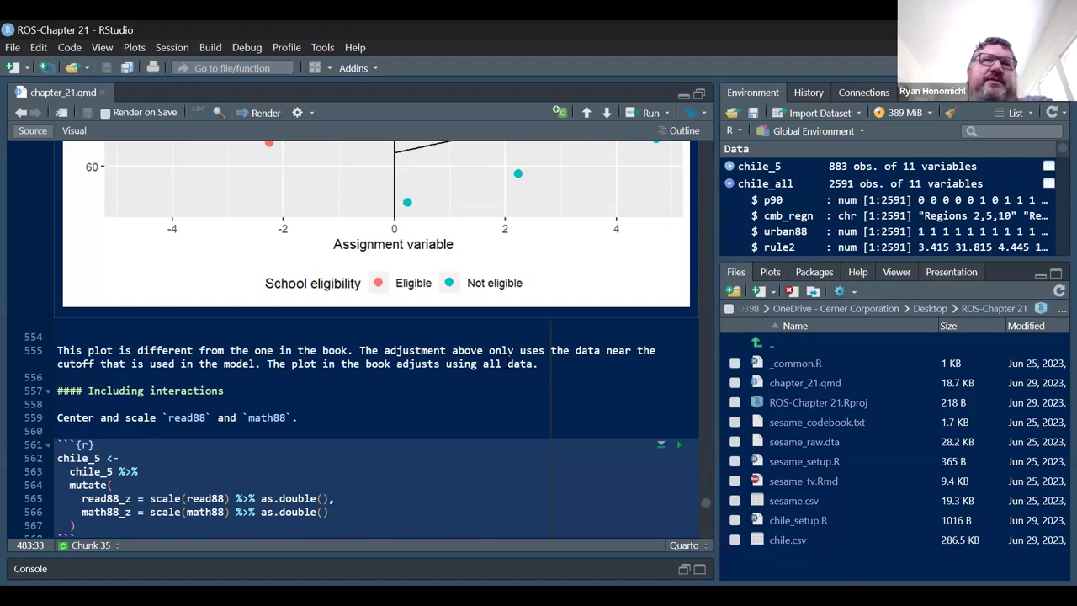
Select the eligible:read88_z term at the end of the fit_4 formula on line 577
scroll(532, 359, down, 1)
scroll(535, 355, down, 2)
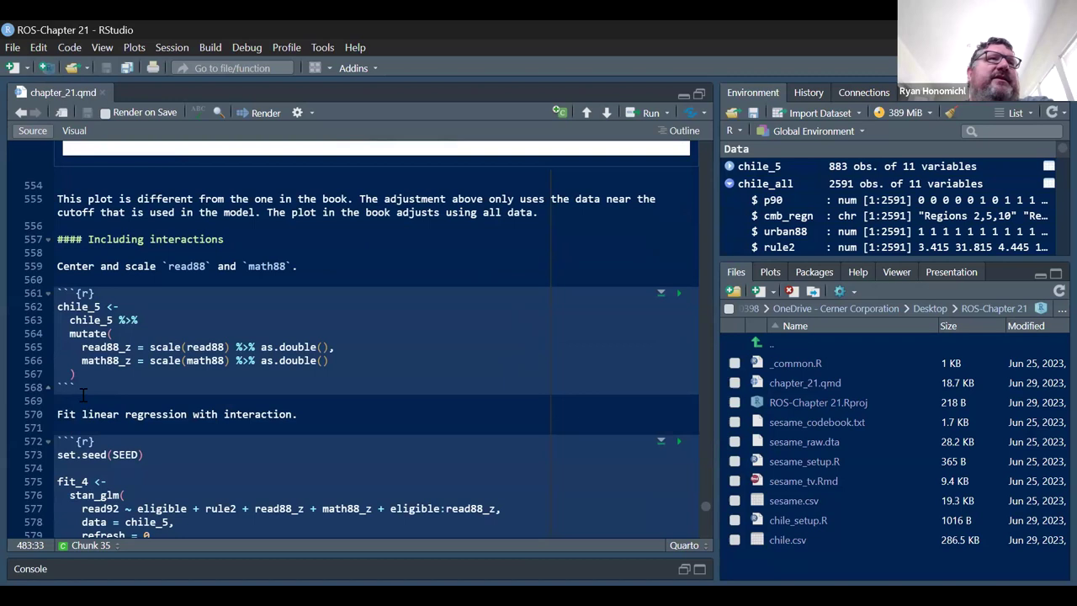
scroll(625, 307, down, 1)
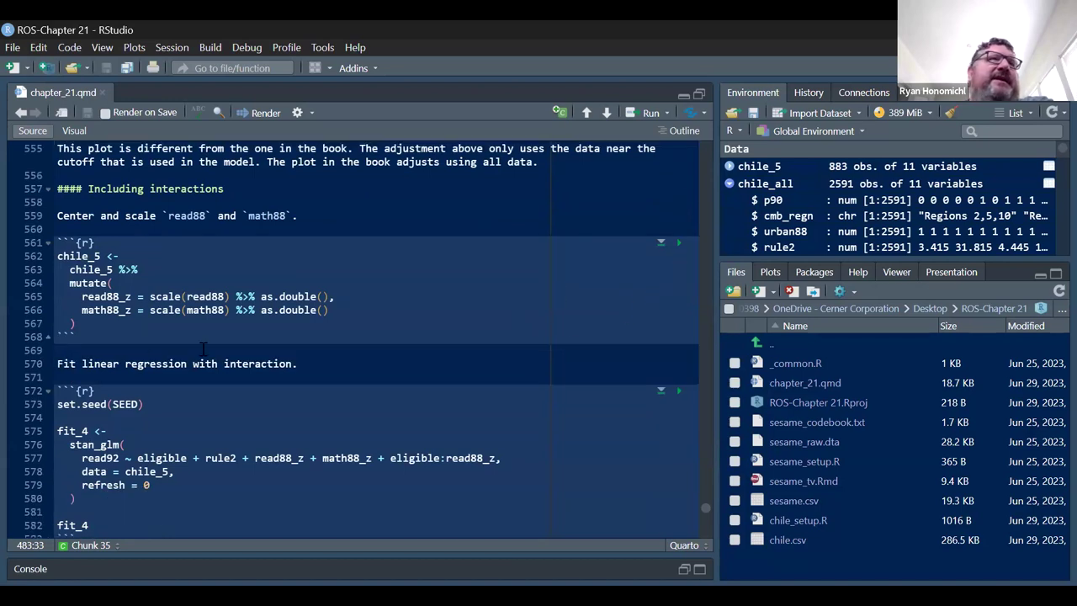
scroll(84, 331, down, 1)
scroll(84, 331, down, 2)
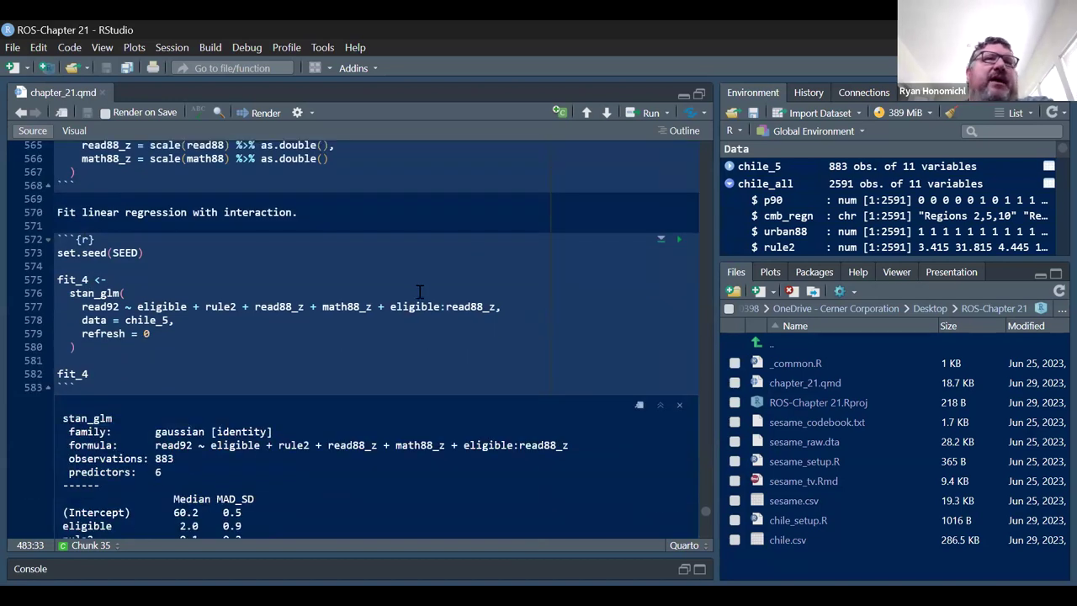
click(496, 307)
drag(495, 307, 390, 307)
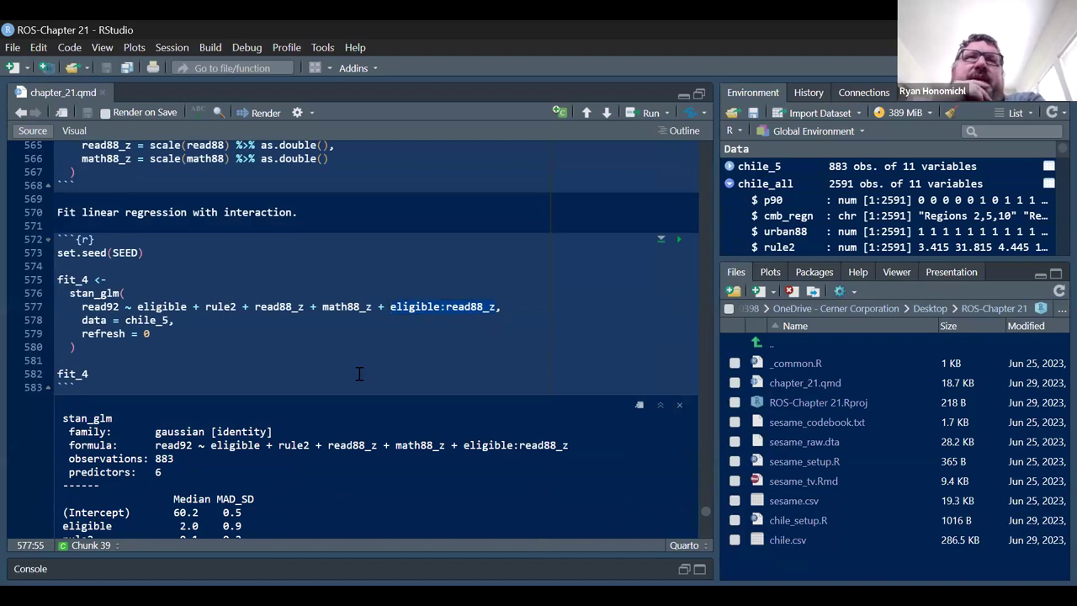
Highlight the fit_4 coefficient rows from eligible down, then clear the highlight
scroll(273, 364, down, 5)
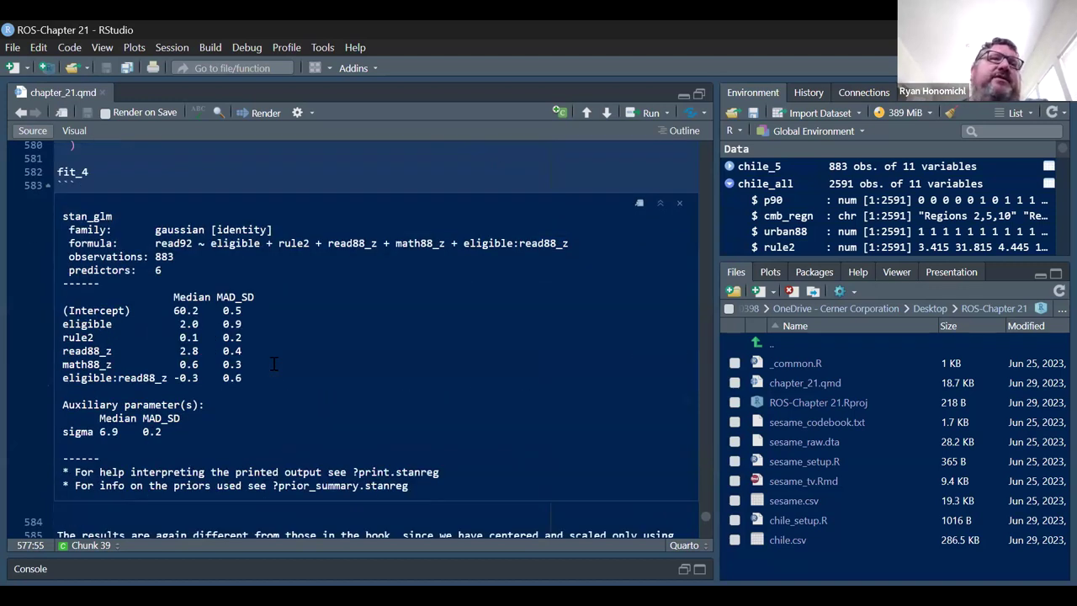
scroll(274, 363, down, 4)
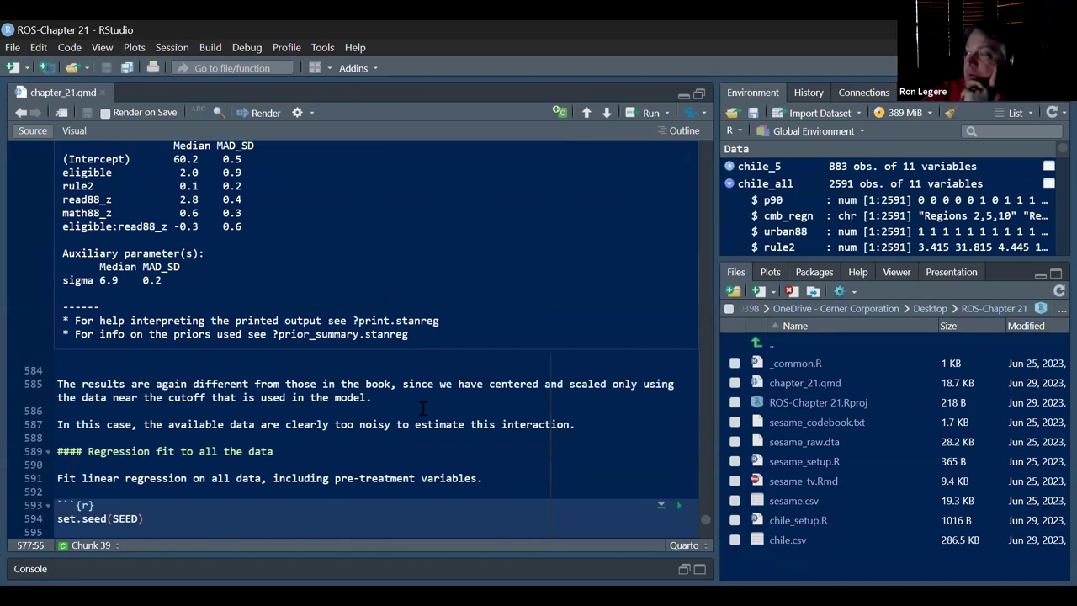
scroll(277, 325, up, 1)
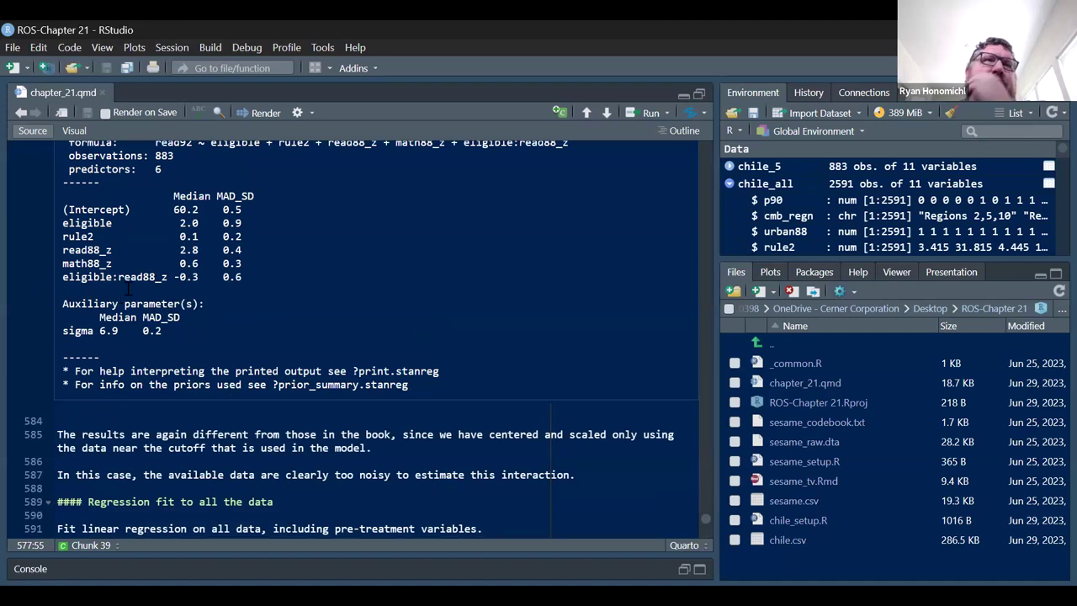
drag(247, 276, 82, 223)
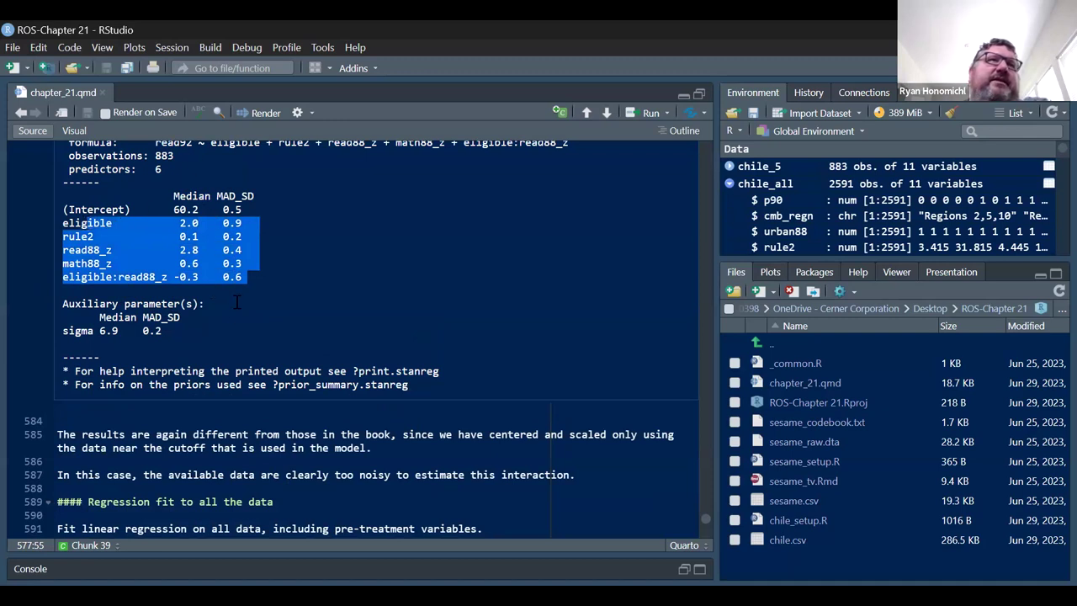
click(231, 276)
Highlight line 587's sentence saying the data are too noisy, then scroll to fit_5
scroll(261, 317, down, 4)
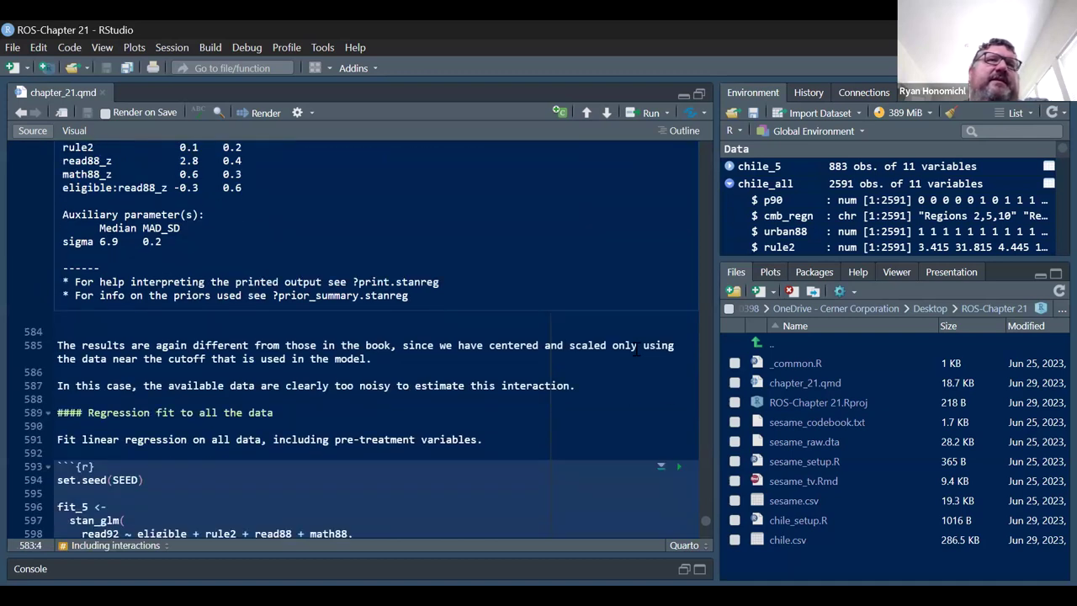
drag(63, 384, 577, 387)
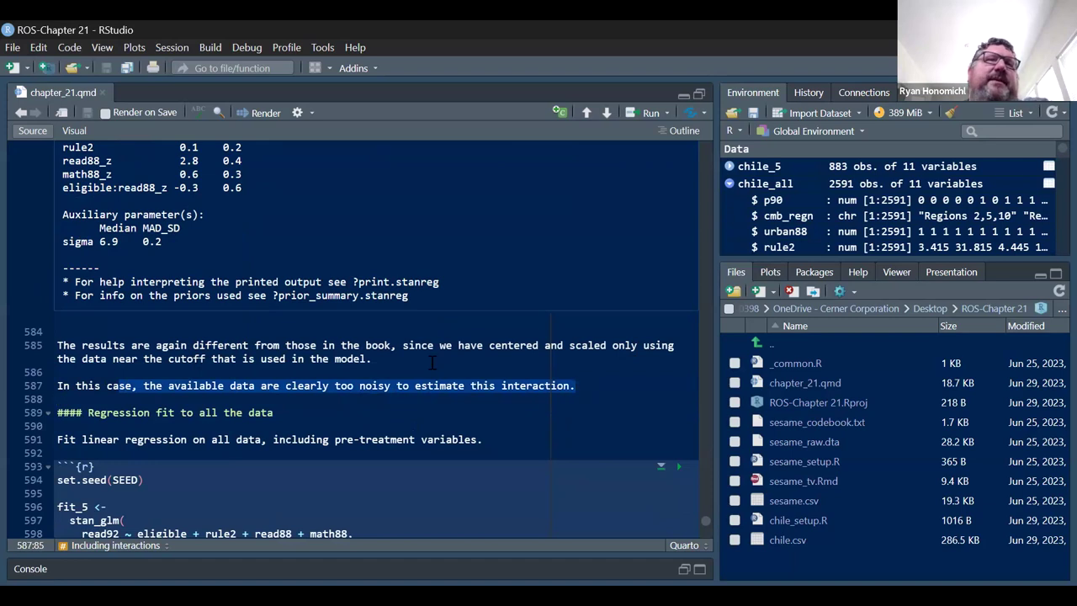
scroll(431, 362, down, 3)
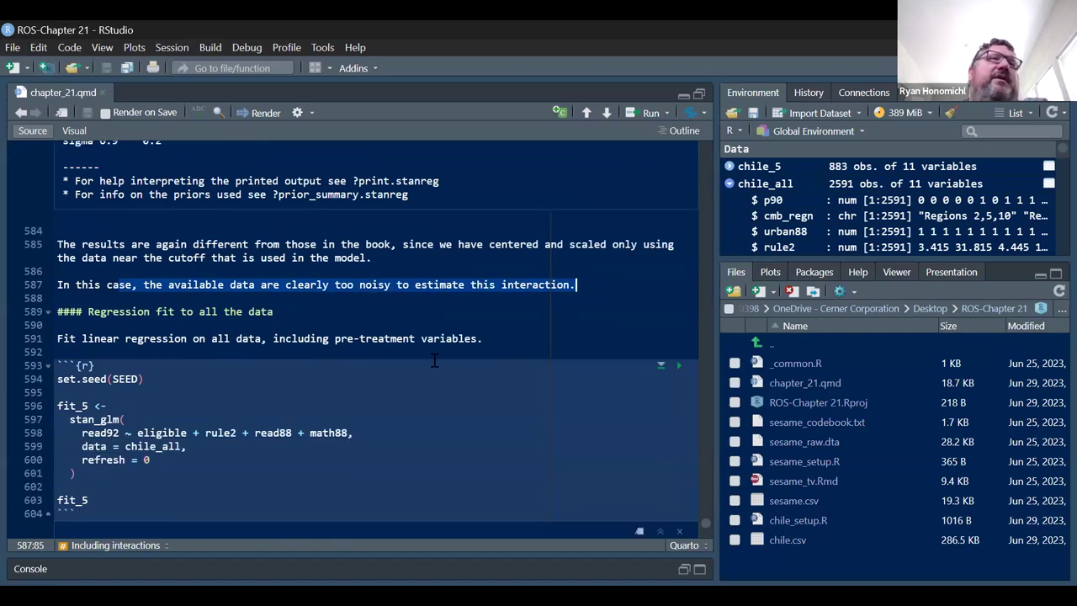
scroll(433, 360, down, 5)
scroll(437, 357, up, 5)
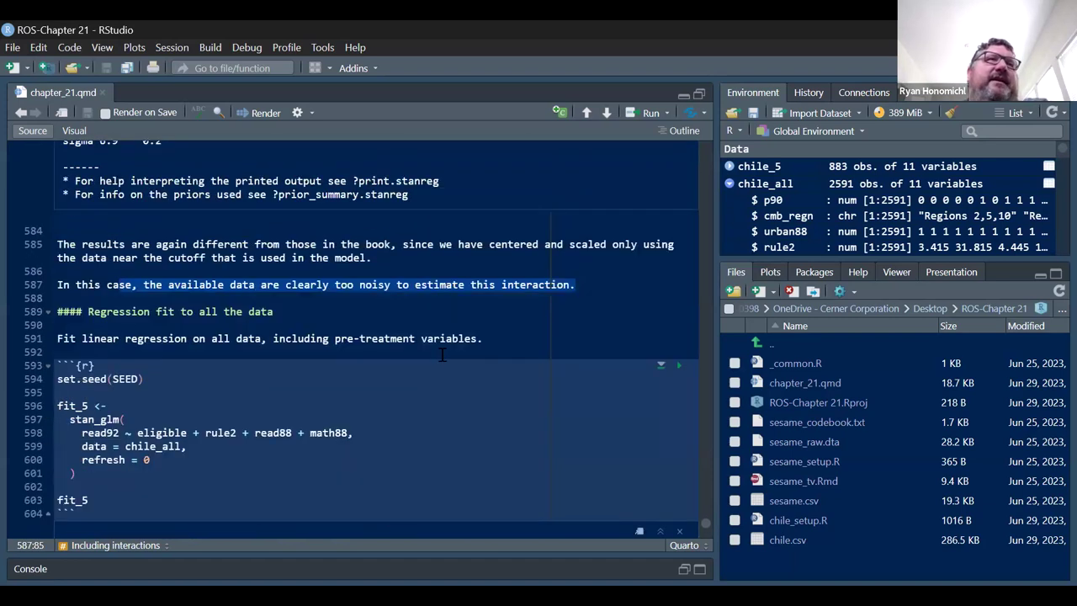
scroll(440, 355, up, 3)
scroll(445, 352, down, 4)
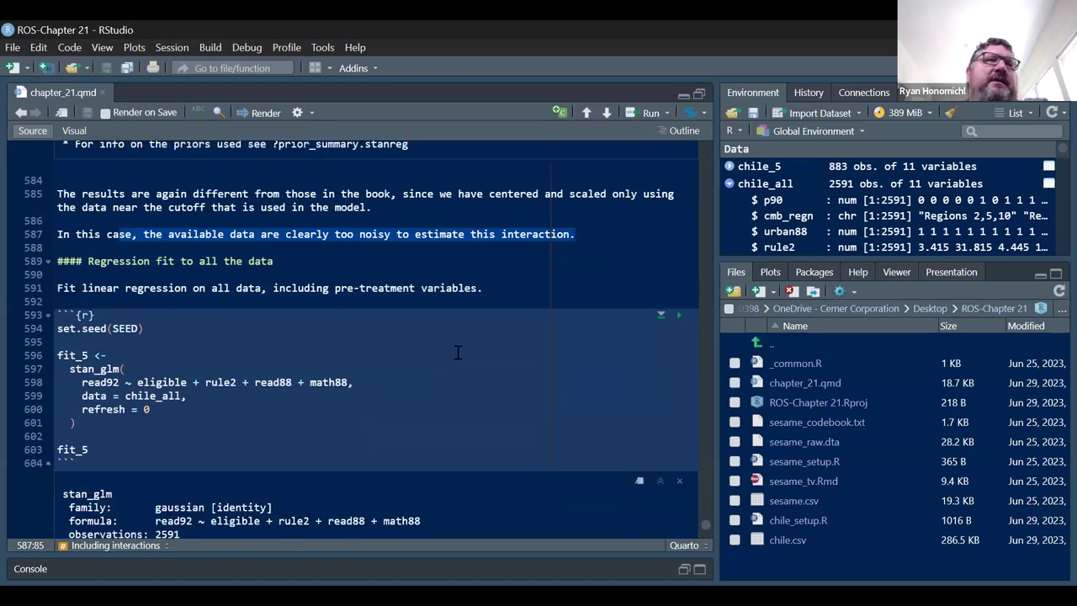
Highlight the fit_5 eligible row (1.9), then the rule2 row (0.0)
scroll(457, 352, down, 7)
scroll(474, 348, up, 4)
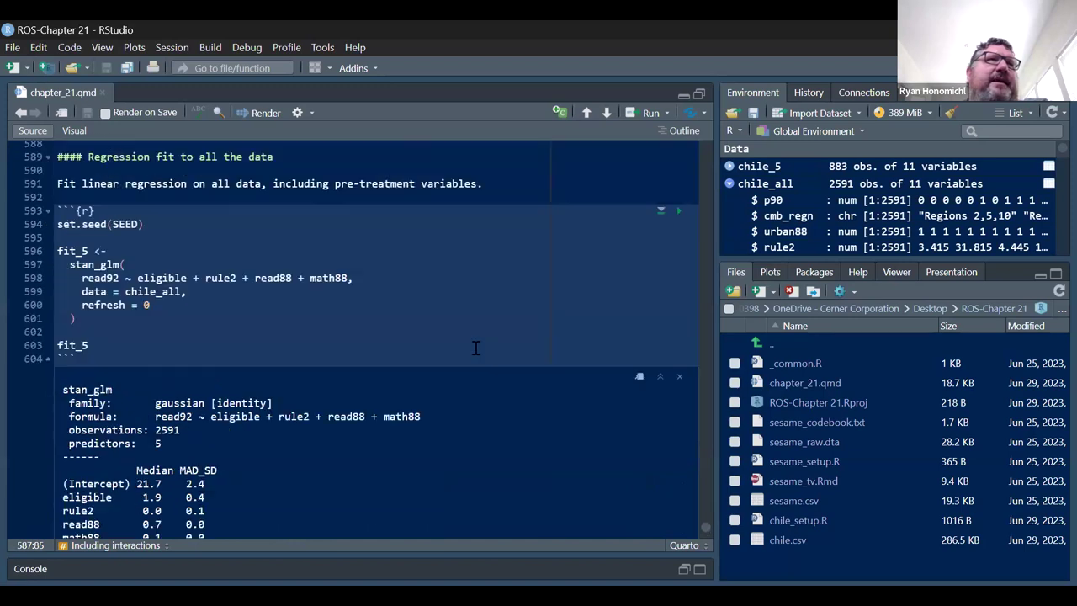
scroll(475, 348, down, 4)
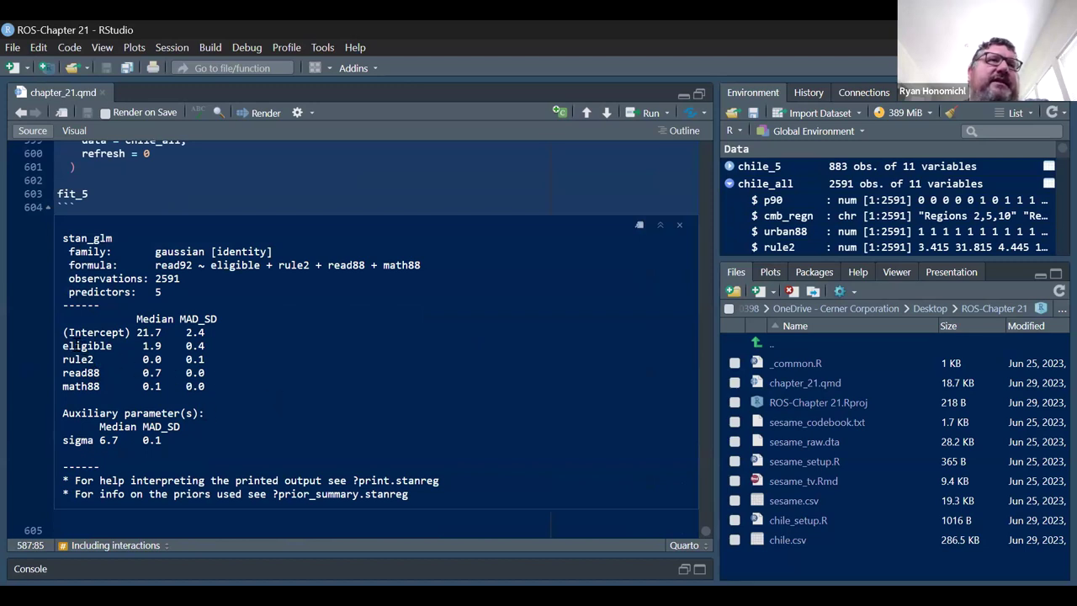
drag(63, 346, 216, 345)
drag(62, 360, 234, 359)
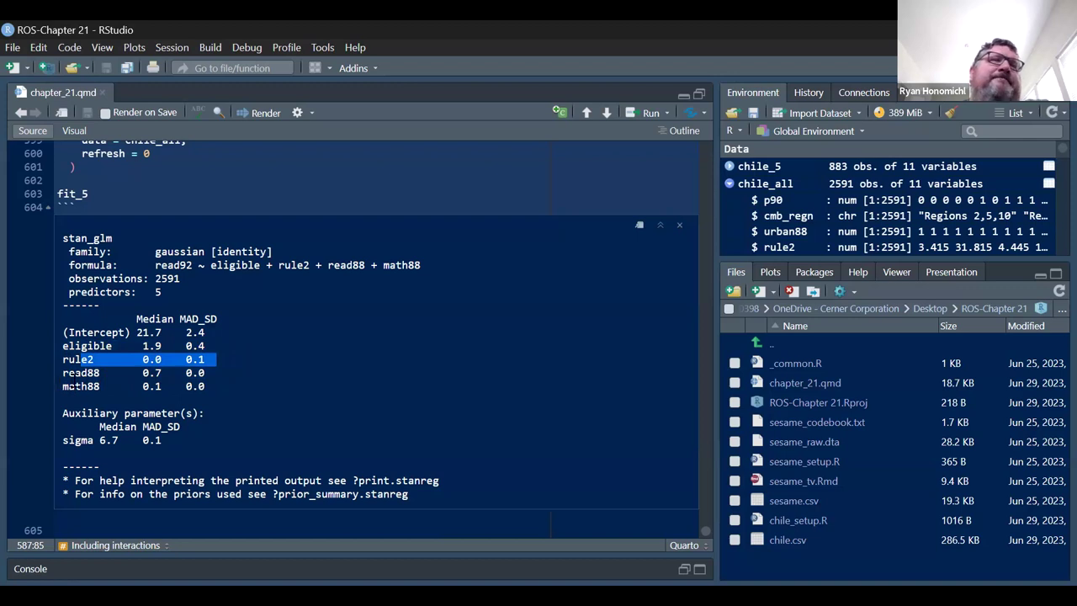
scroll(310, 365, up, 5)
scroll(311, 365, up, 3)
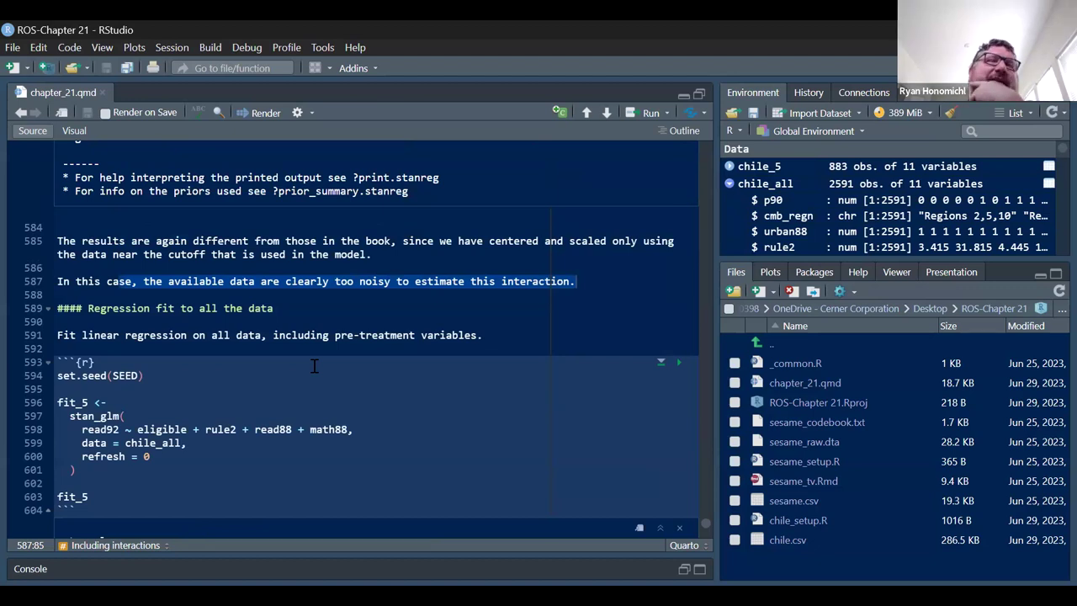
scroll(314, 365, down, 3)
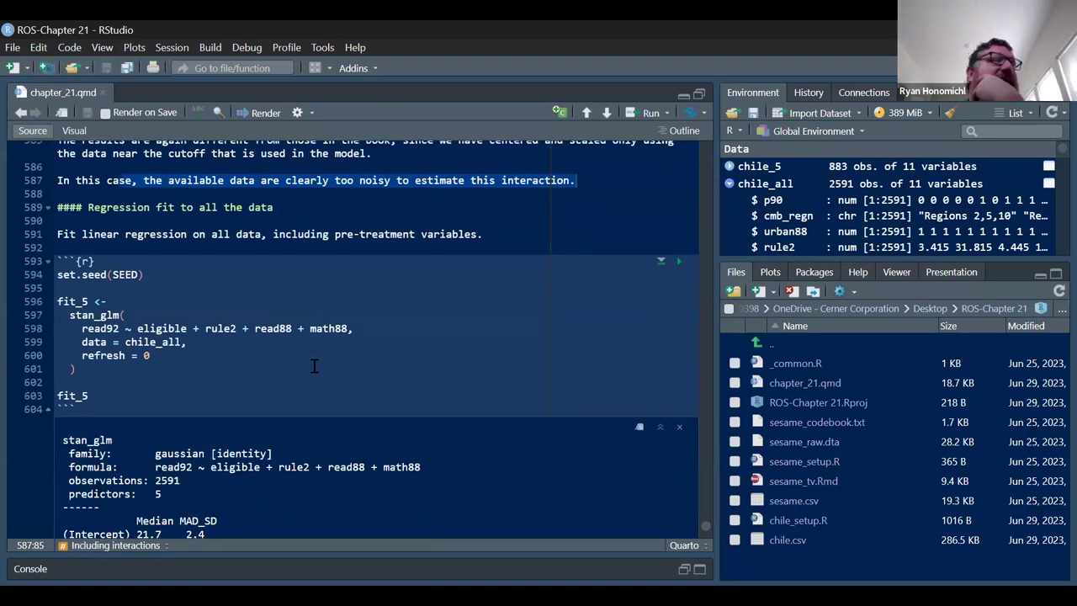
scroll(314, 363, down, 5)
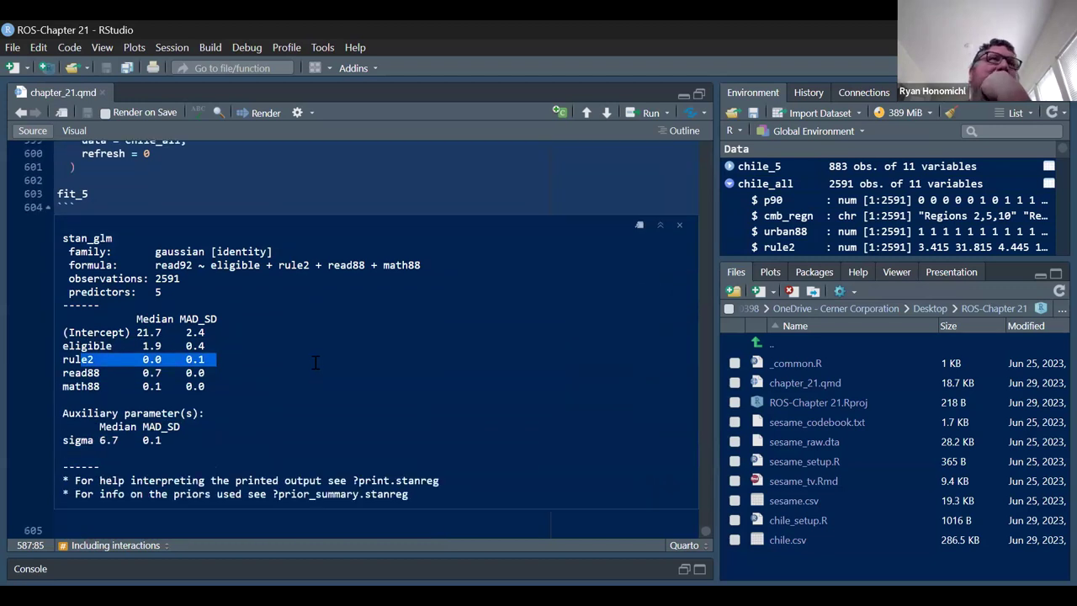